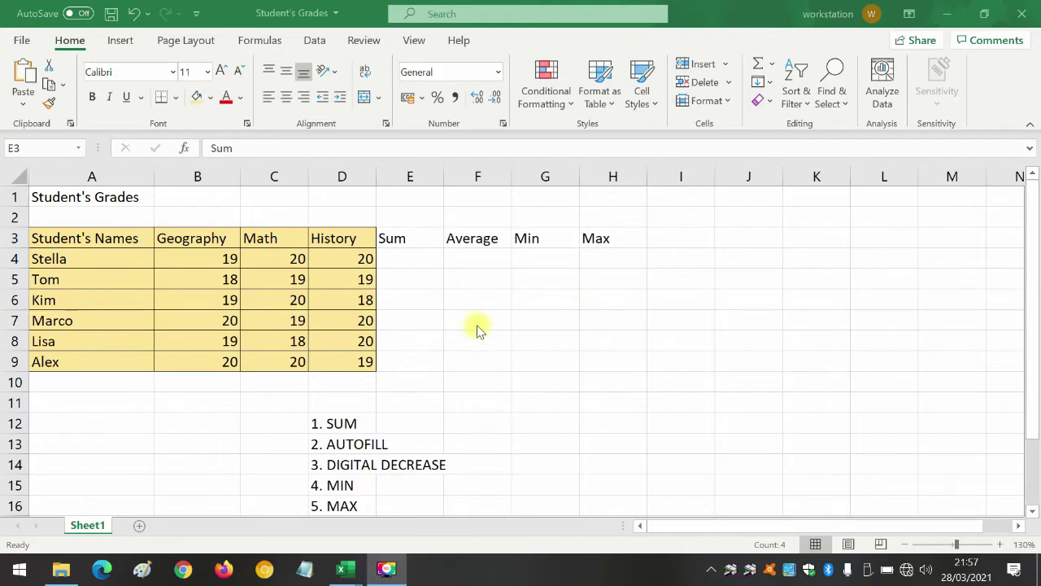
Step: Extend the first list item in cell D12 so it reads "1. SUM + AVERAGE"
left_click(346, 383)
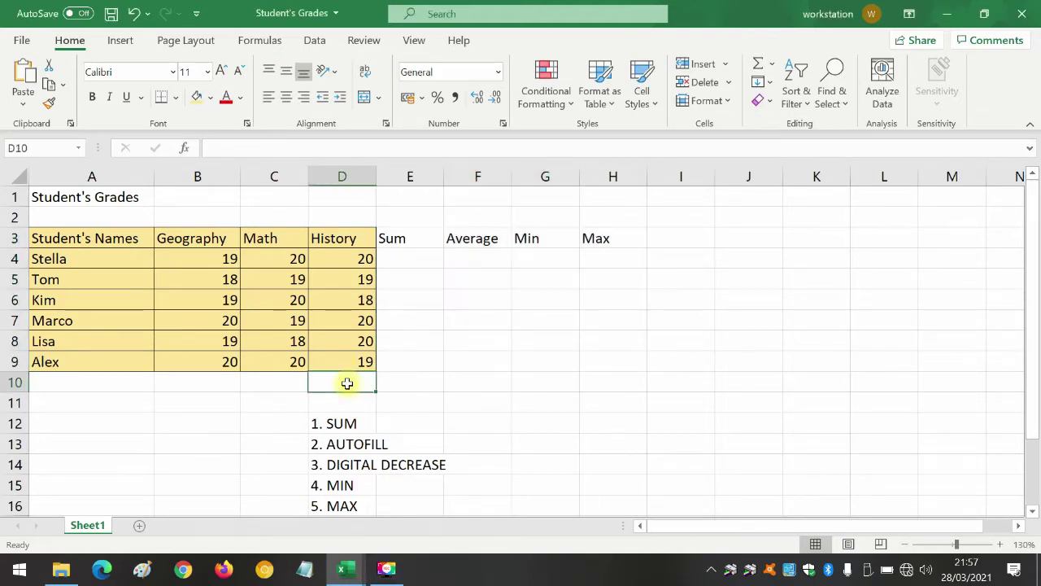
left_click(345, 430)
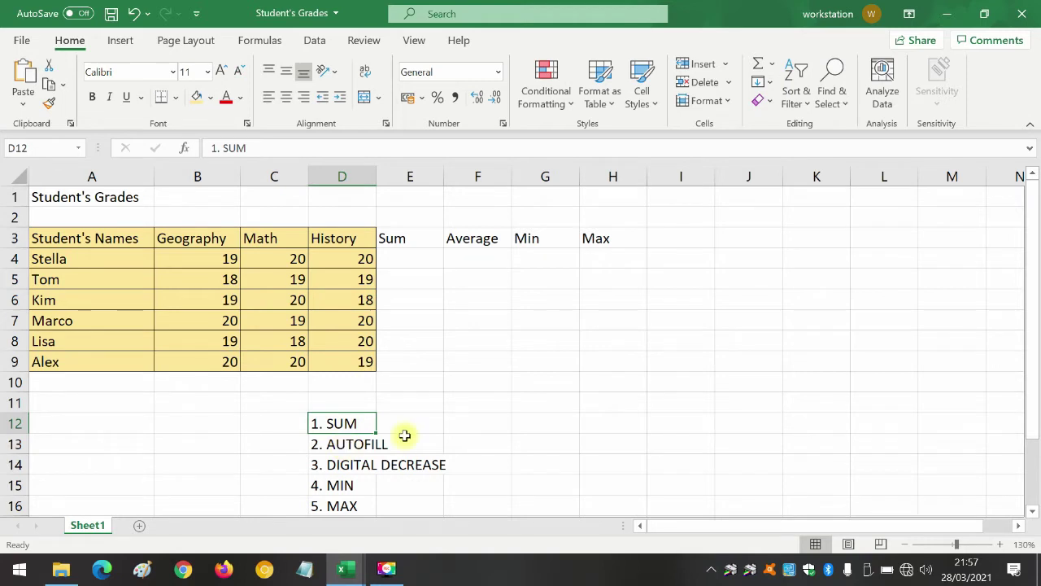
double_click(368, 423)
type("+")
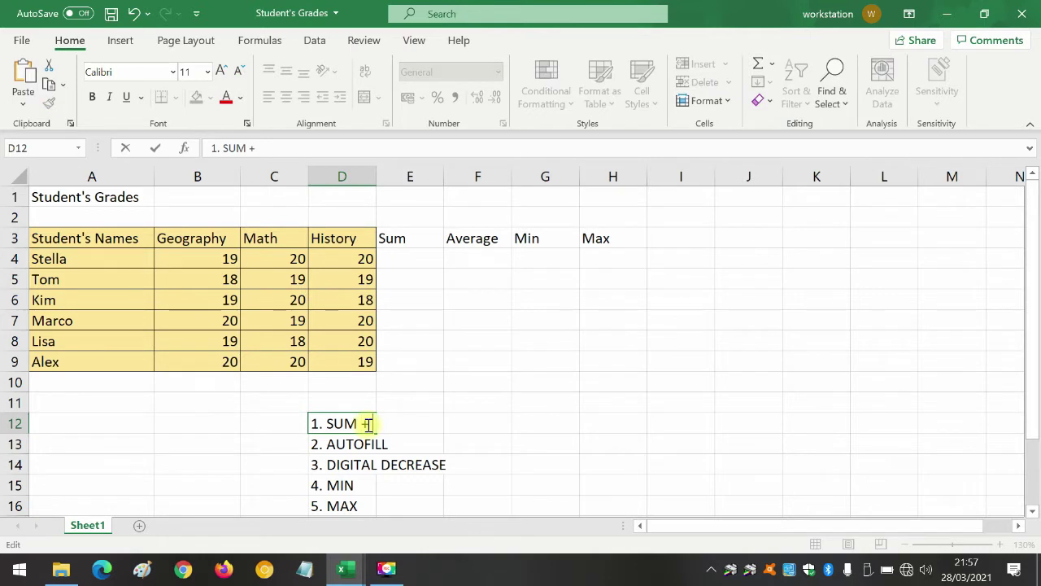
type(" AVERAGE")
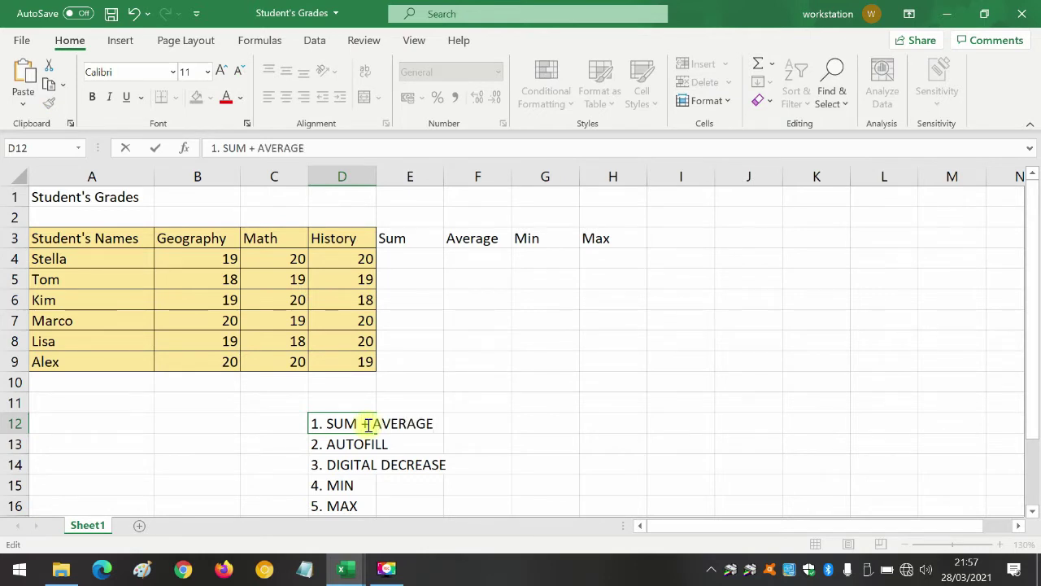
left_click(413, 443)
Step: Review the remaining topics in the list in cells D13 to D16, from AUTOFILL to MAX
left_click(351, 444)
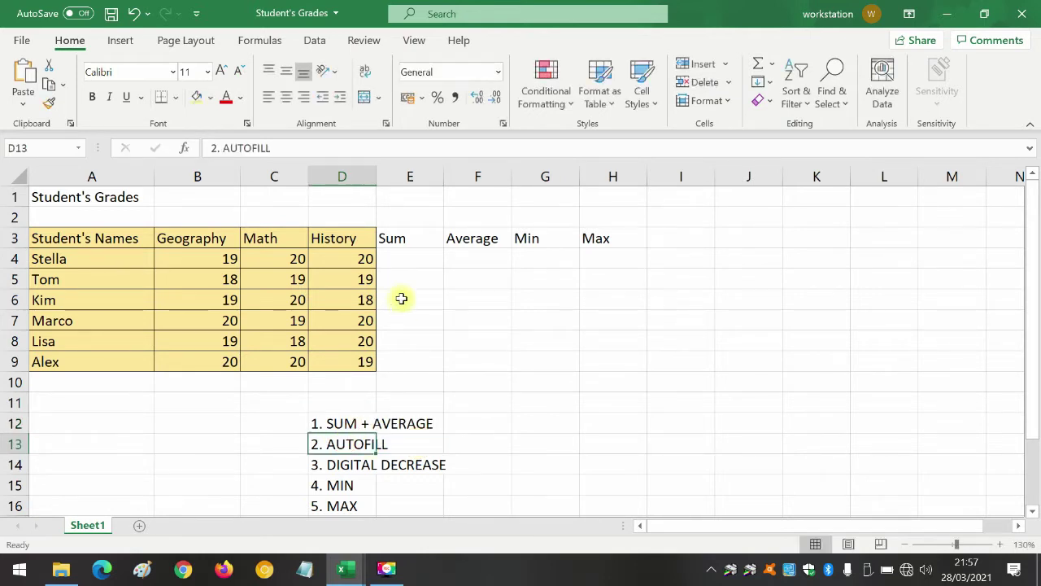
left_click(340, 465)
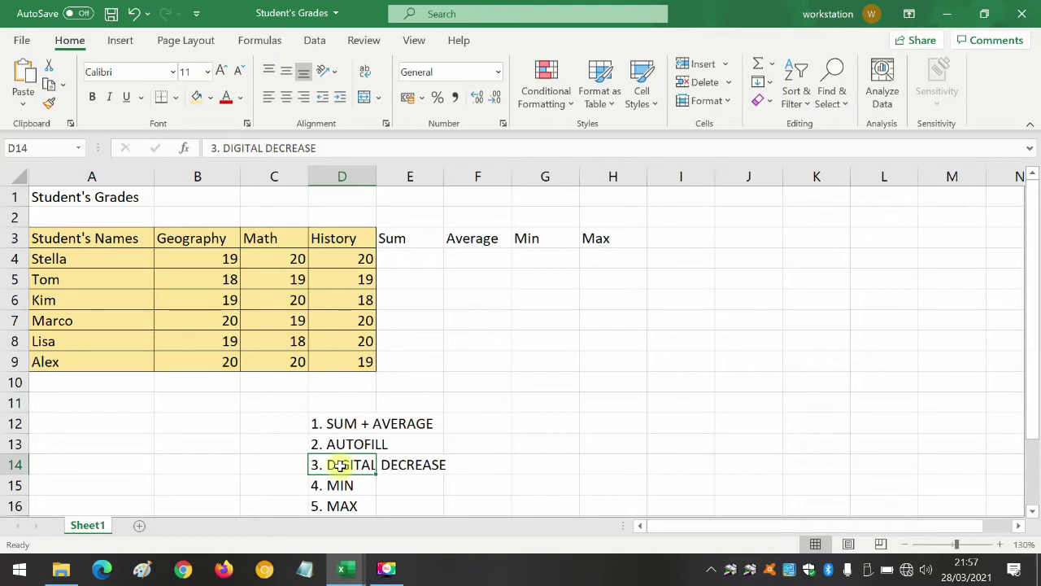
left_click(420, 470)
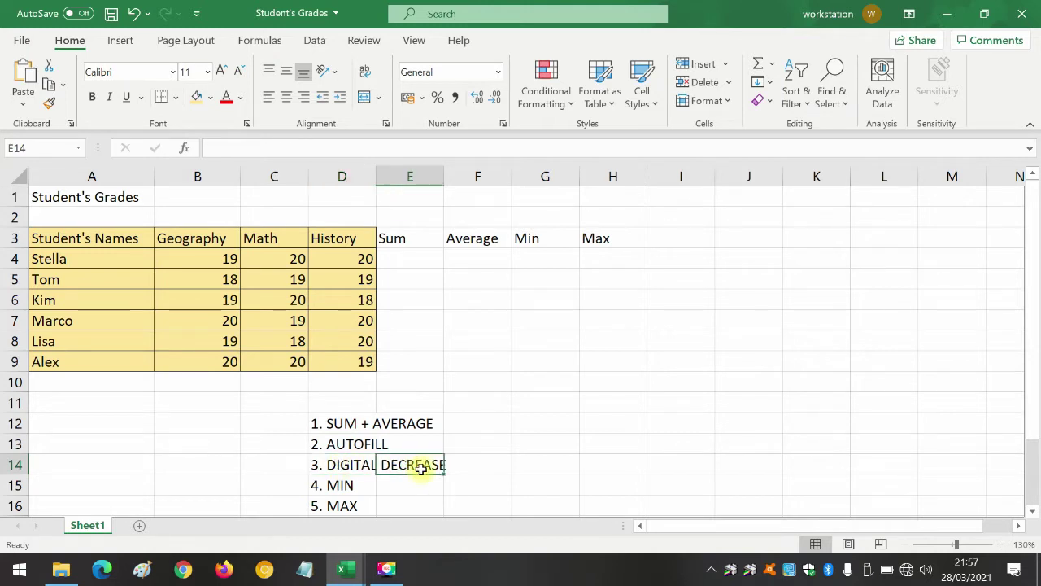
left_click(350, 486)
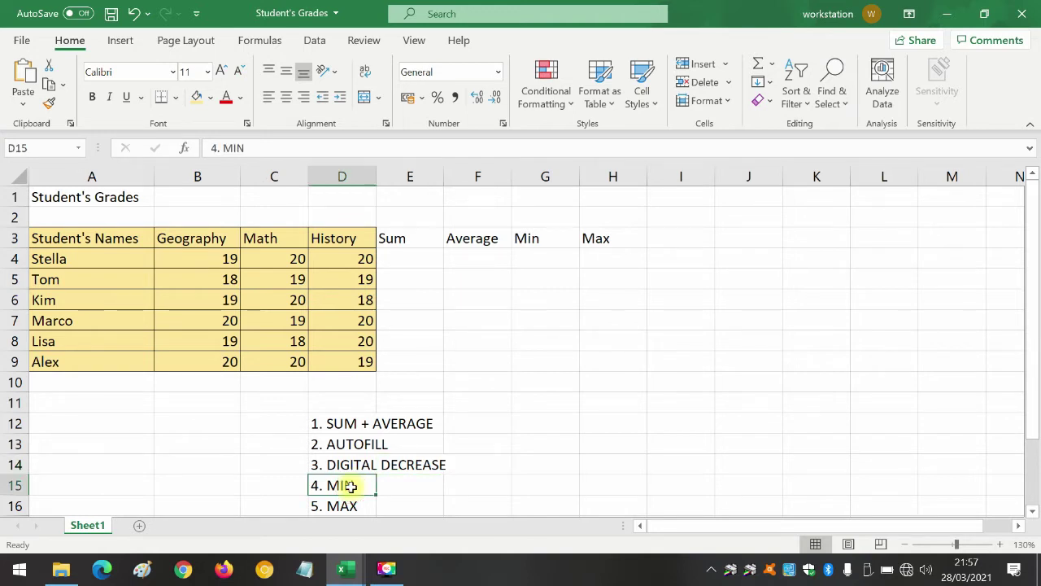
left_click(341, 504)
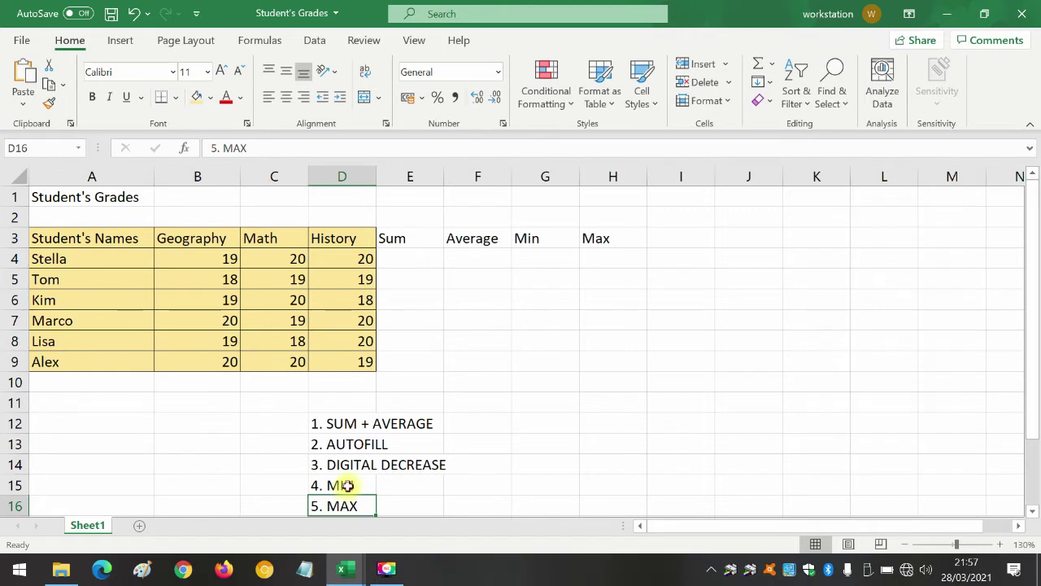
left_click(346, 486)
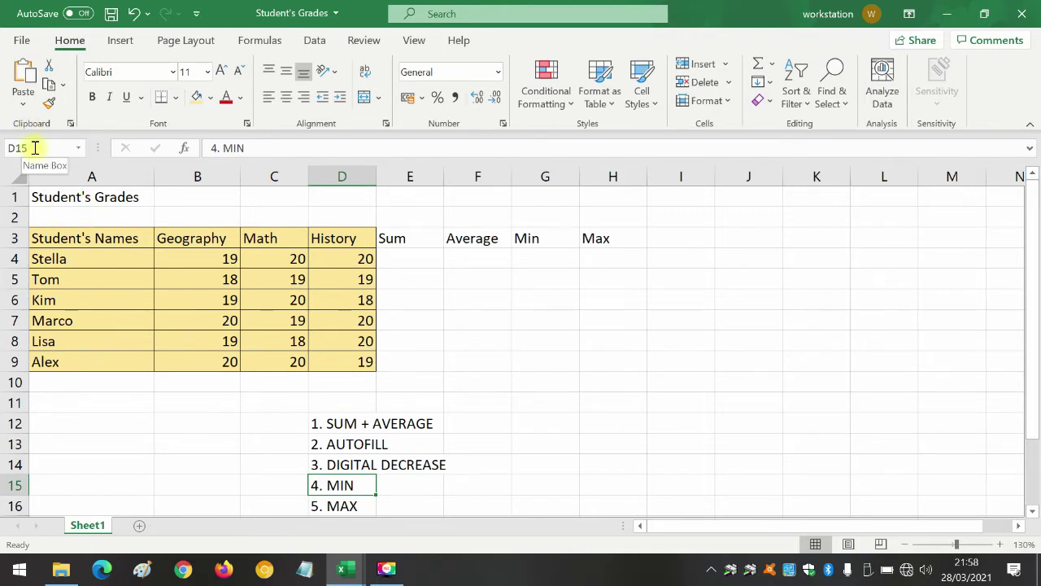
Step: Examine how individual cells are referenced, checking cells such as A1, B1, B2 and D3
left_click(65, 198)
left_click(174, 195)
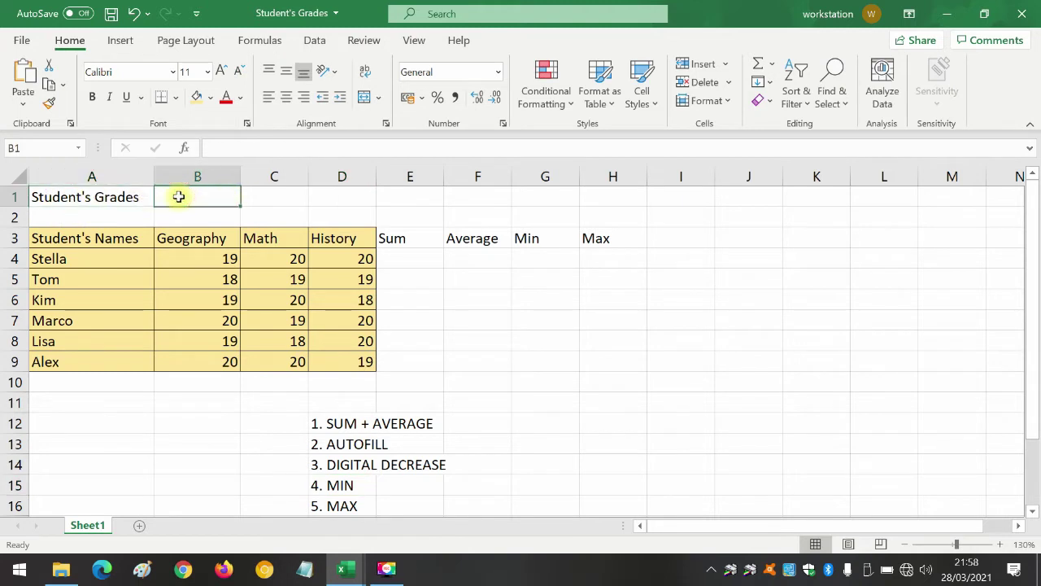
left_click(96, 213)
left_click(192, 197)
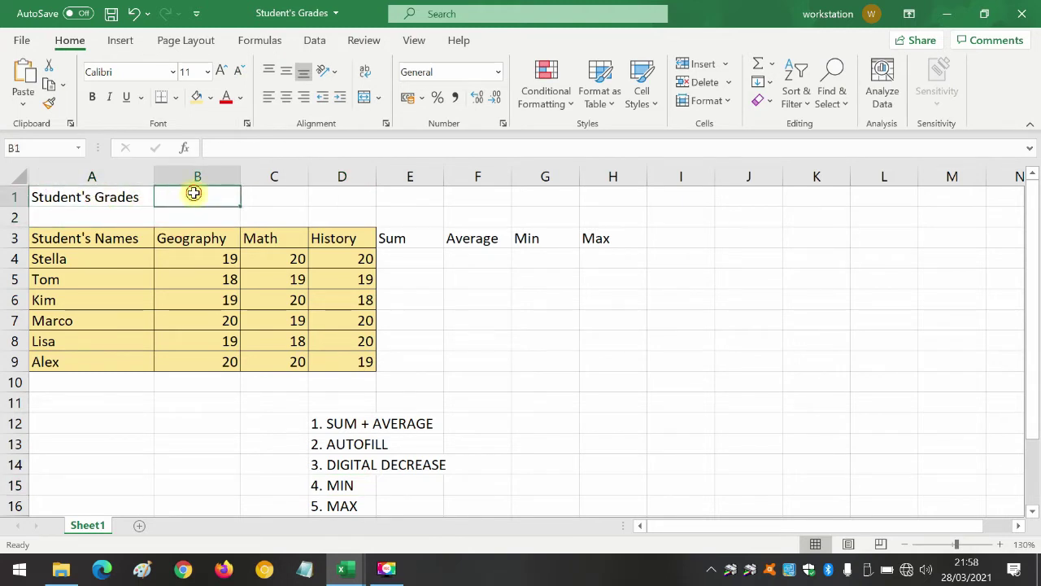
left_click(260, 220)
left_click(198, 217)
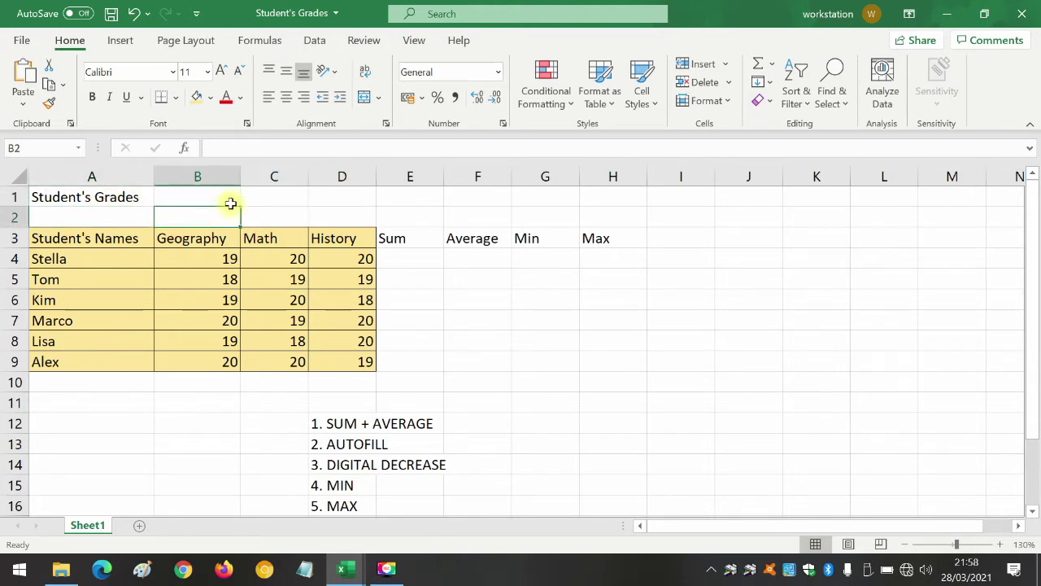
left_click(208, 196)
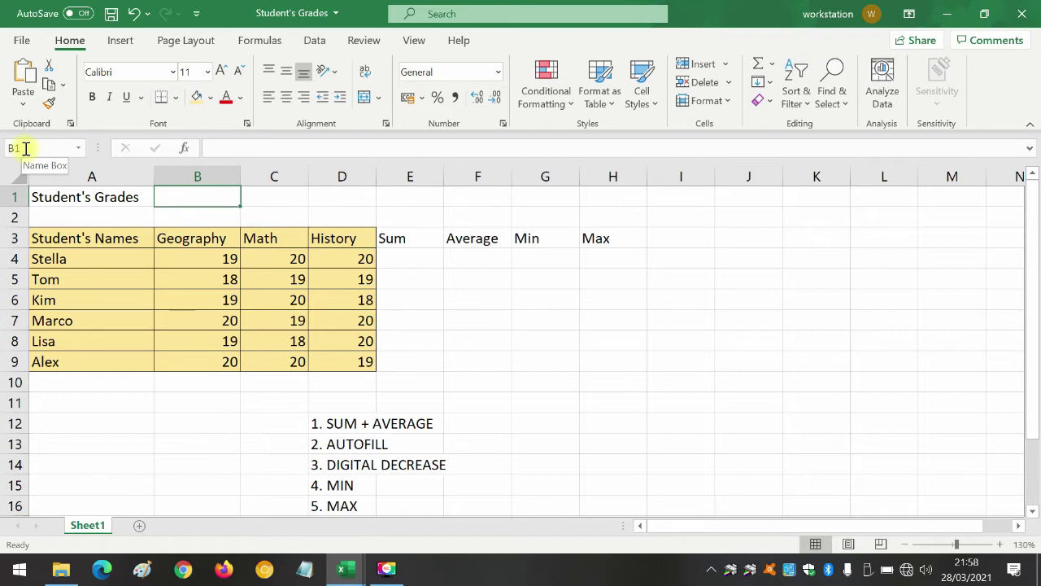
left_click(199, 214)
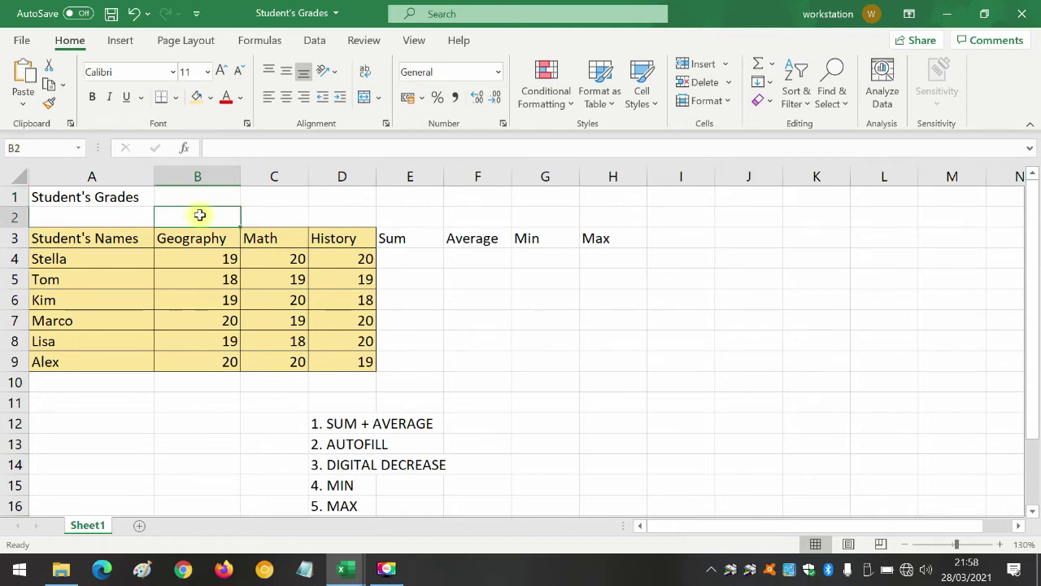
left_click(104, 196)
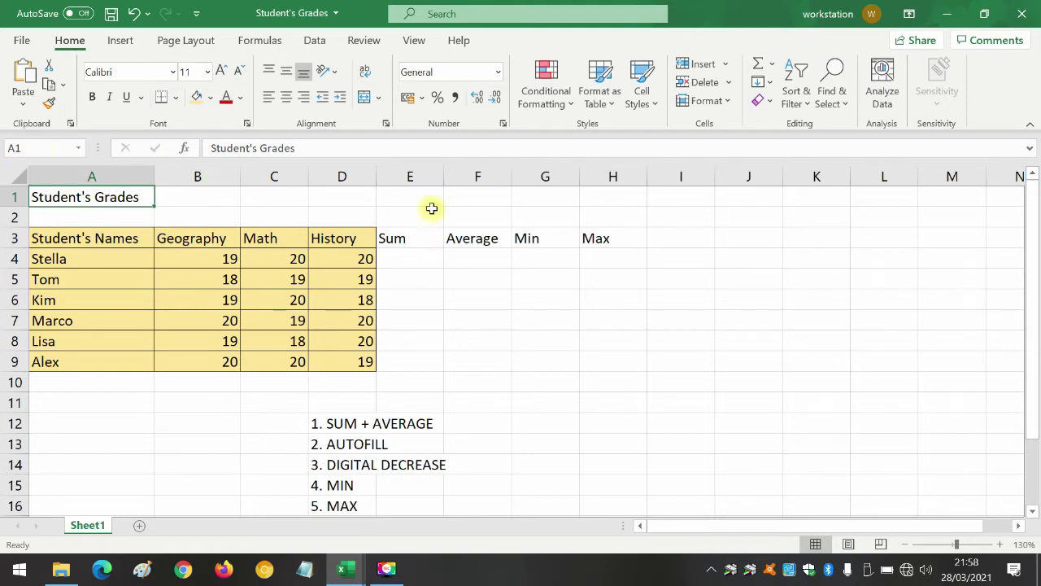
left_click(340, 237)
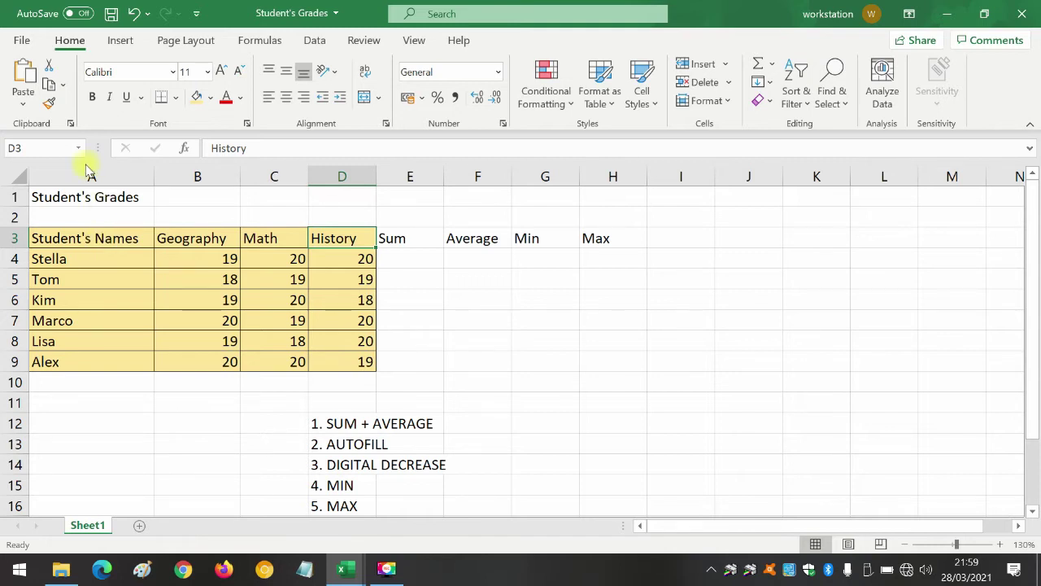
Step: Examine the sheet's structure by highlighting rows 1 to 4 and columns A to D one at a time
left_click(15, 198)
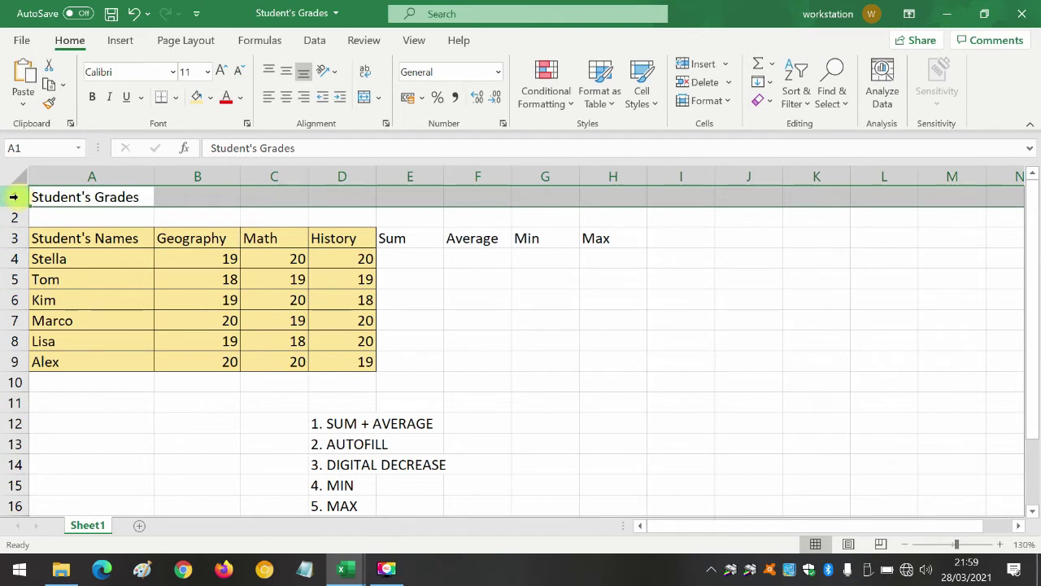
left_click(13, 216)
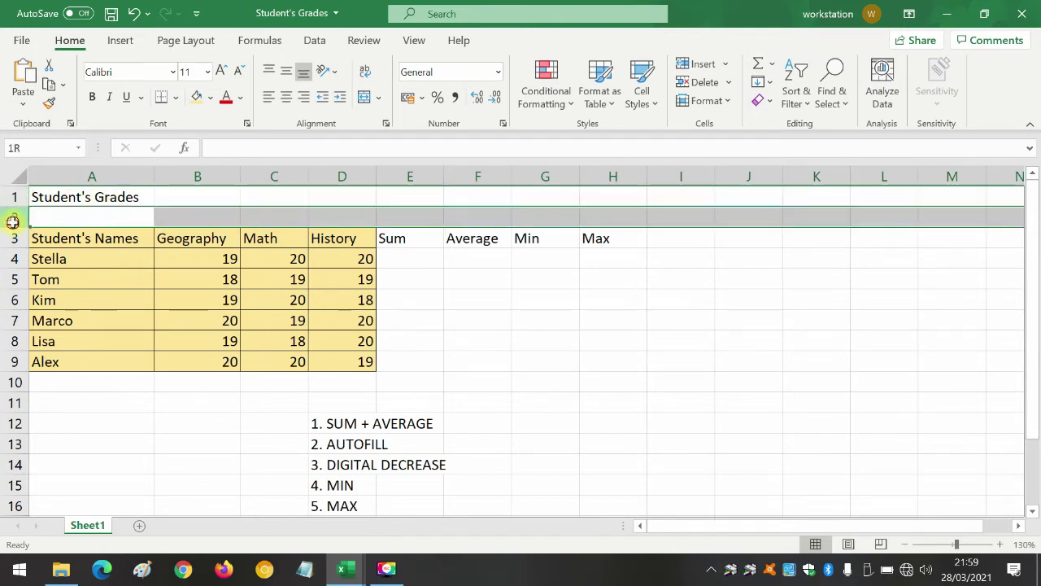
left_click(12, 237)
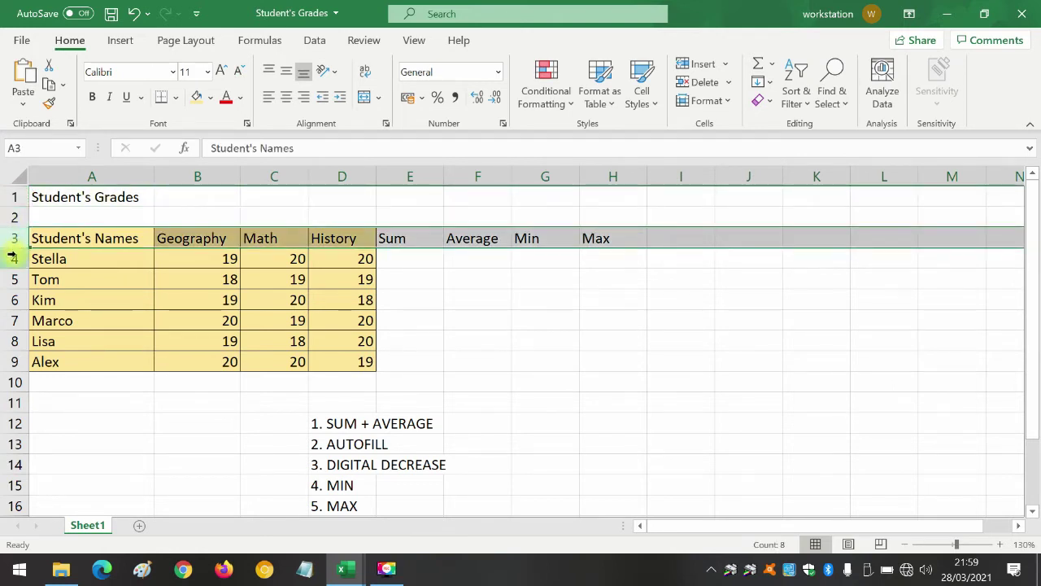
left_click(13, 258)
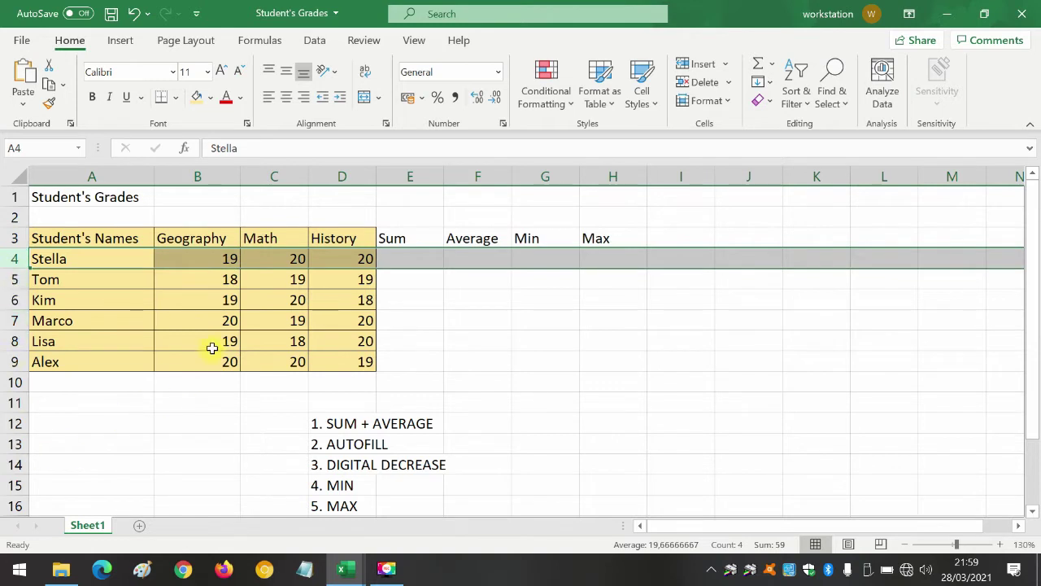
left_click(94, 175)
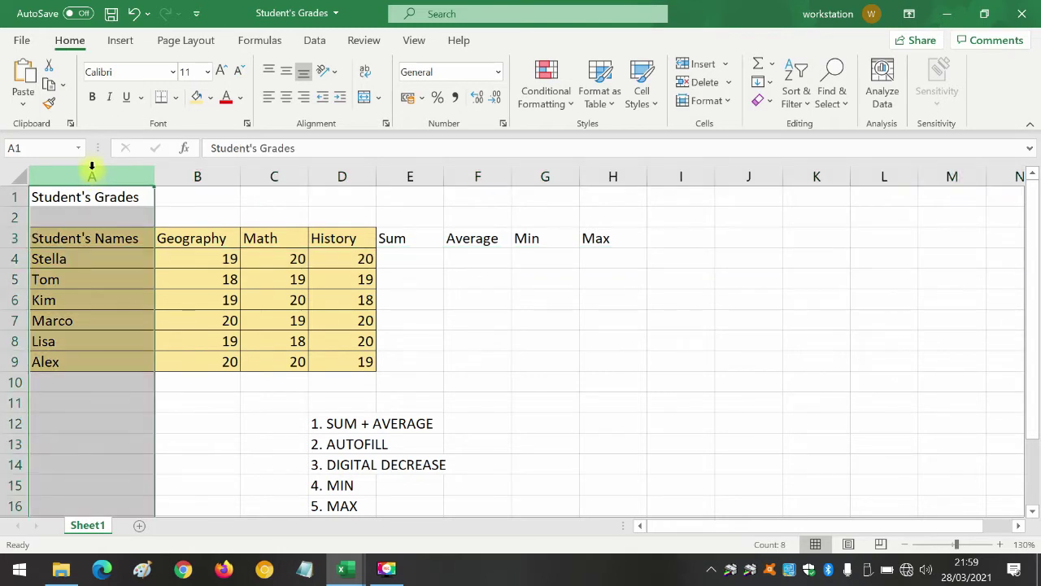
left_click(196, 174)
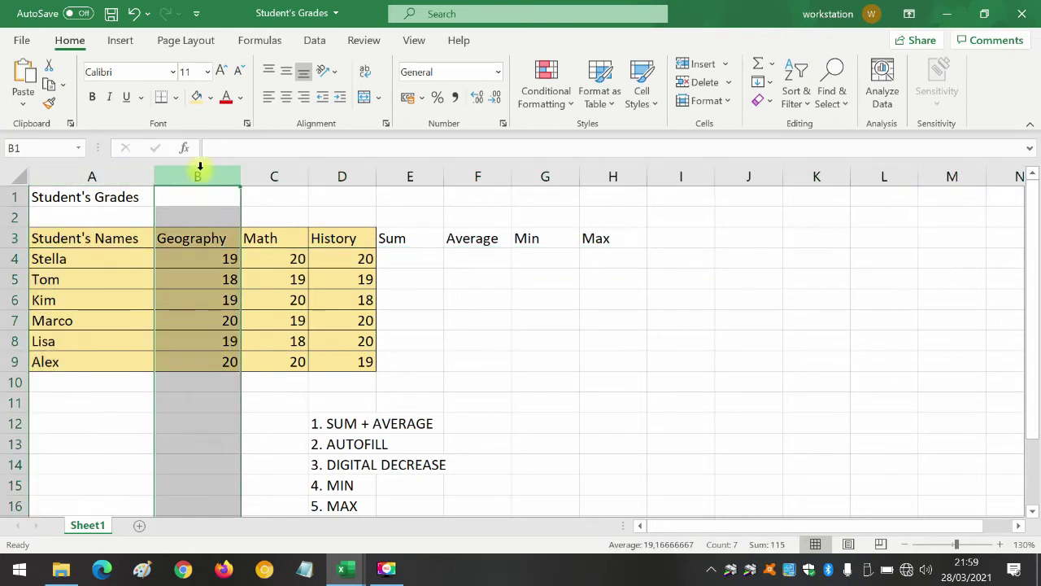
left_click(279, 171)
left_click(343, 173)
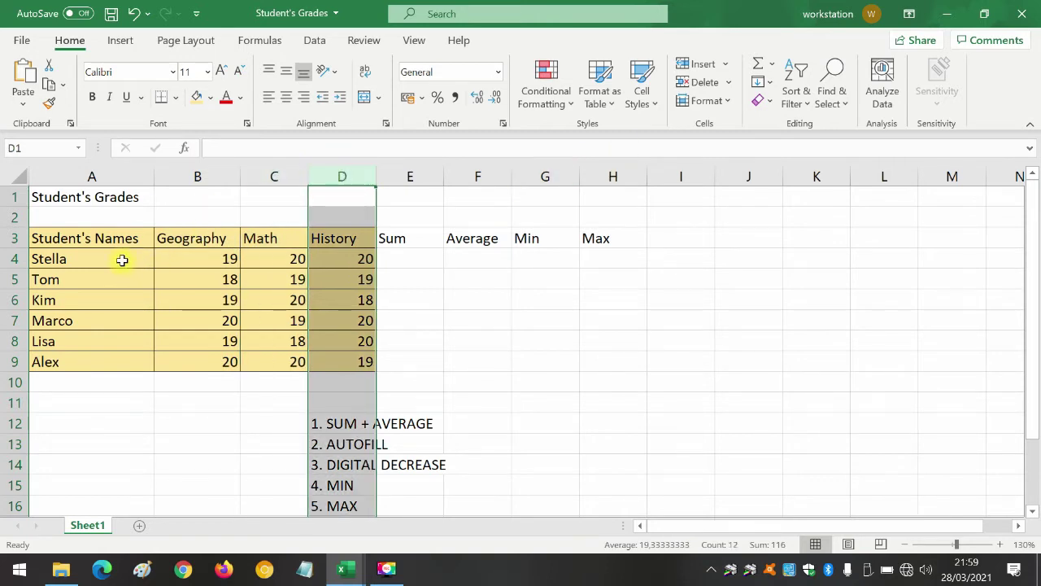
Step: Review the grades table column by column, highlighting the student names and the Geography, Math and History cells
left_click(80, 238)
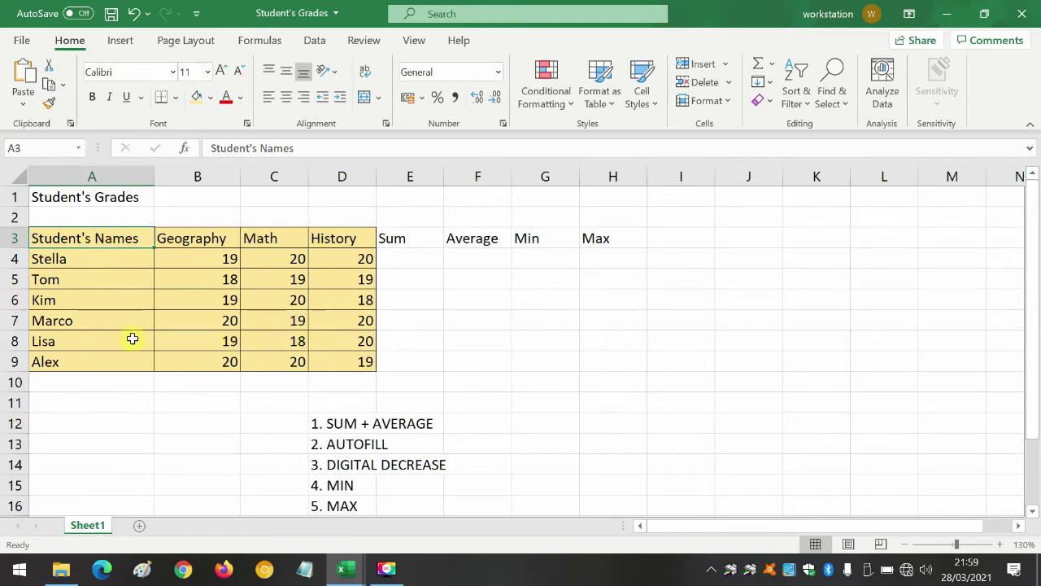
left_click(116, 176)
left_click(101, 238)
left_click_drag(100, 259, 93, 361)
left_click_drag(210, 237, 208, 362)
left_click_drag(275, 239, 280, 362)
left_click_drag(344, 237, 342, 361)
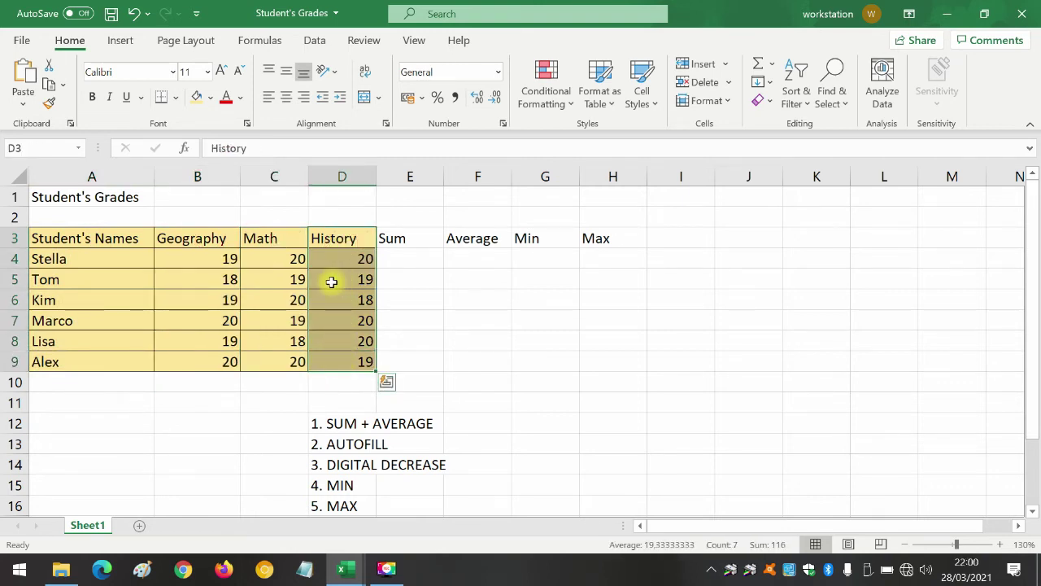
Step: Review the grades table row by row from row 3 to row 9, plus the first entries of the names column
left_click(12, 238)
left_click(12, 258)
left_click(12, 279)
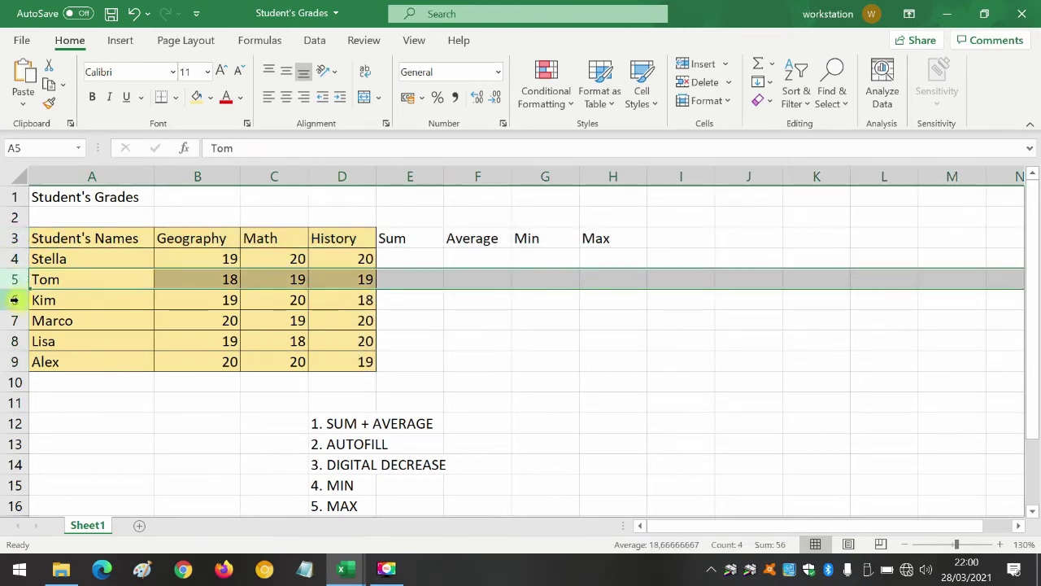
left_click(14, 299)
left_click(13, 320)
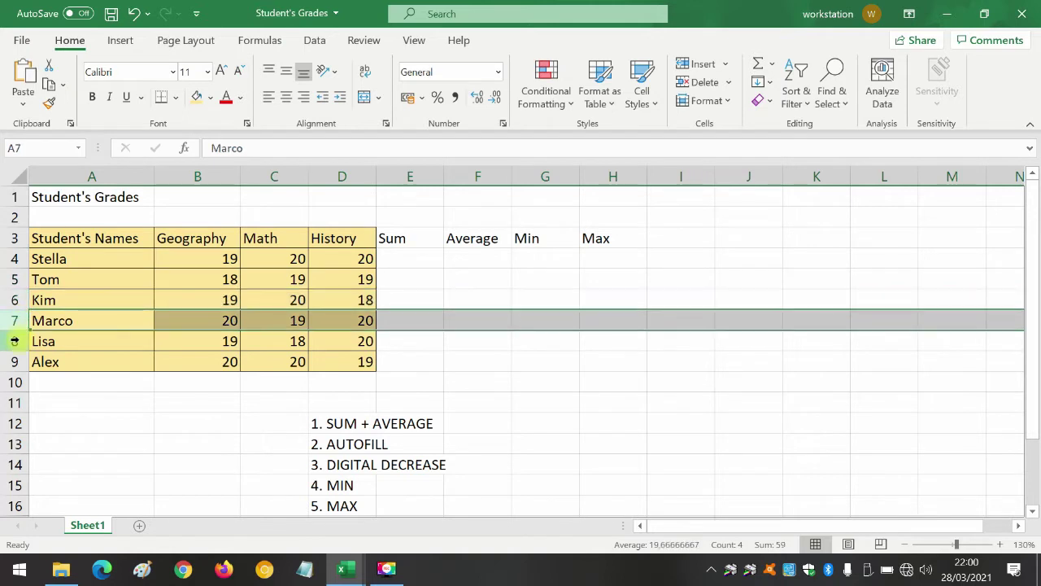
left_click(14, 340)
left_click(13, 361)
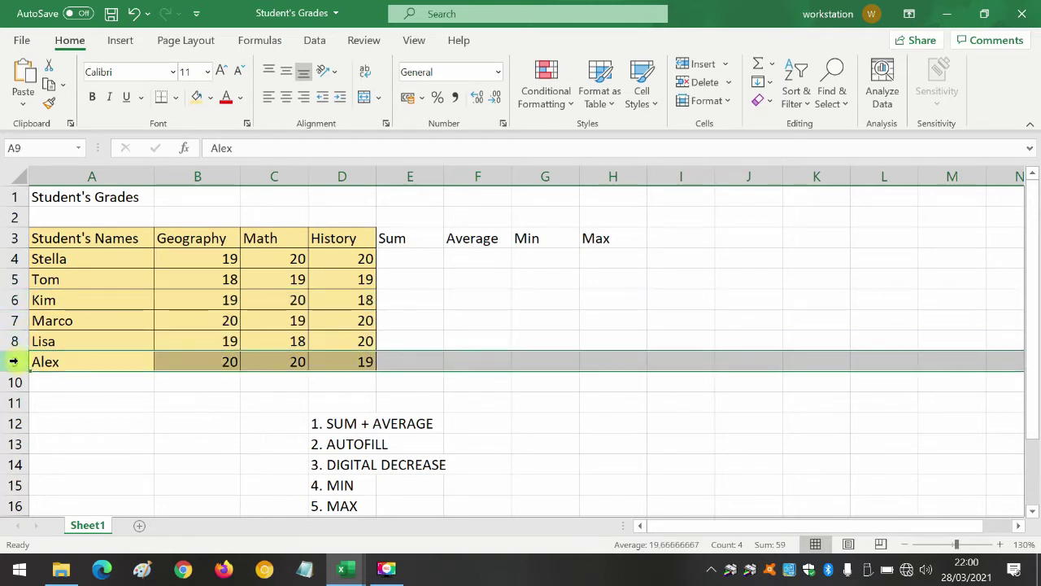
left_click(75, 258)
left_click(59, 236)
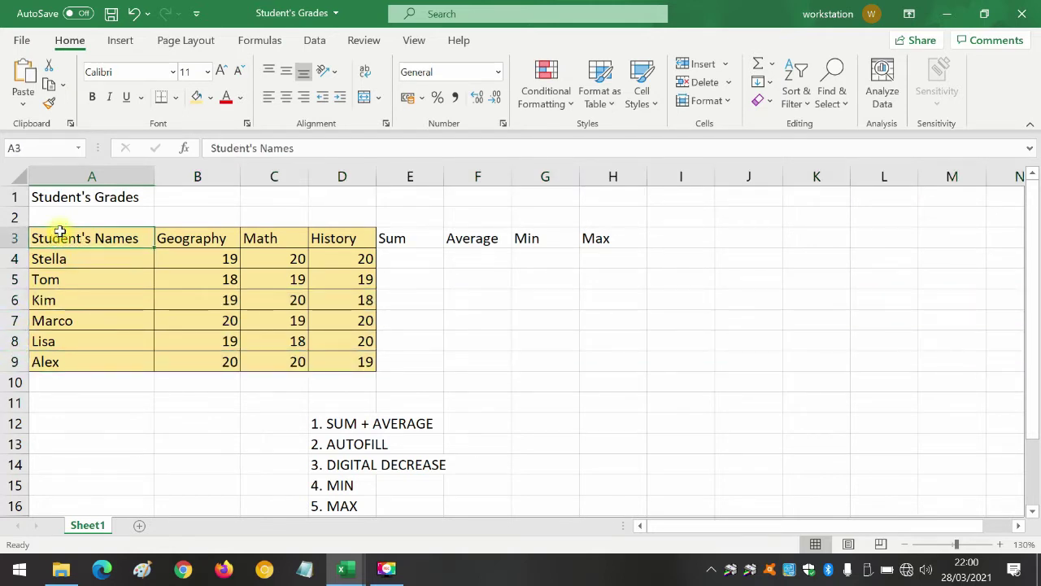
left_click(67, 279)
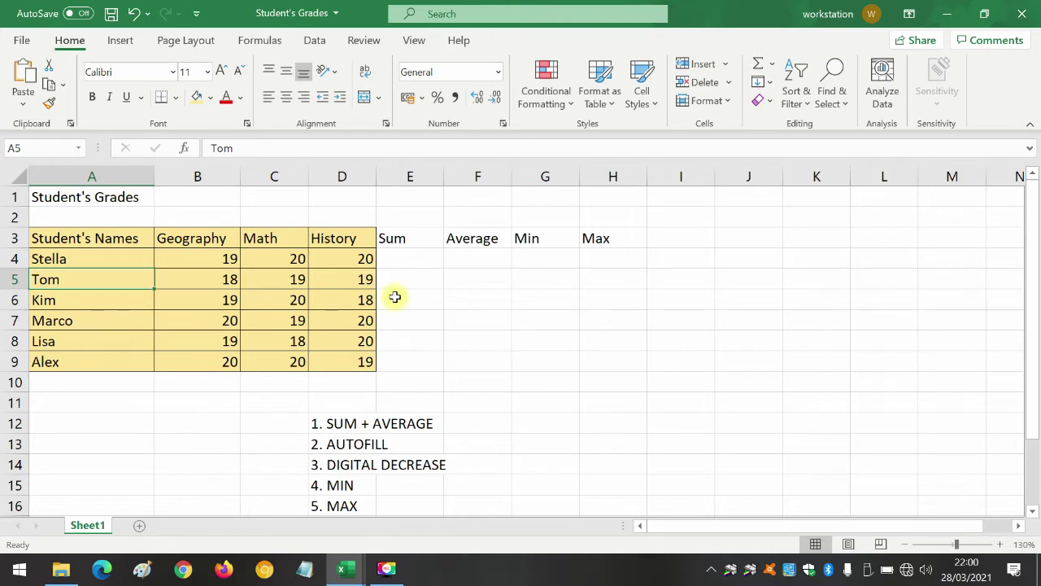
Step: Look over the functions offered by AutoSum and select cell E4, the first empty cell under the Sum header
left_click(407, 236)
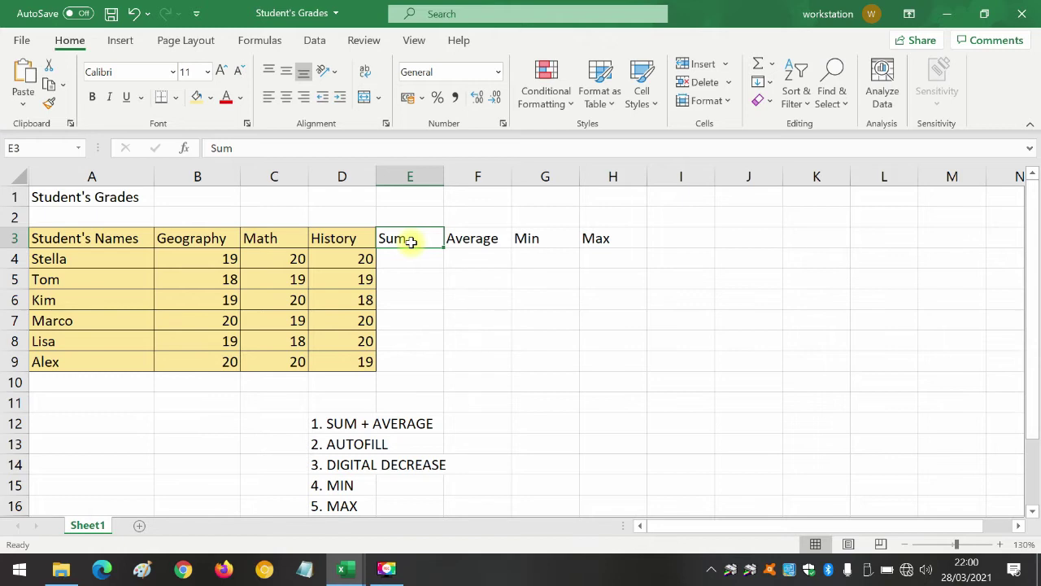
left_click(770, 65)
left_click(764, 39)
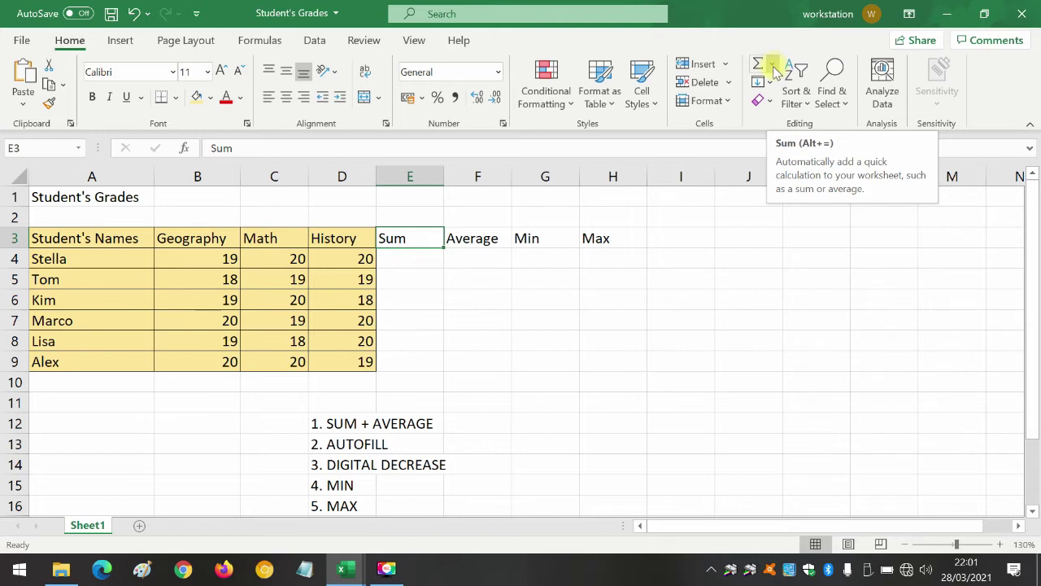
left_click(772, 64)
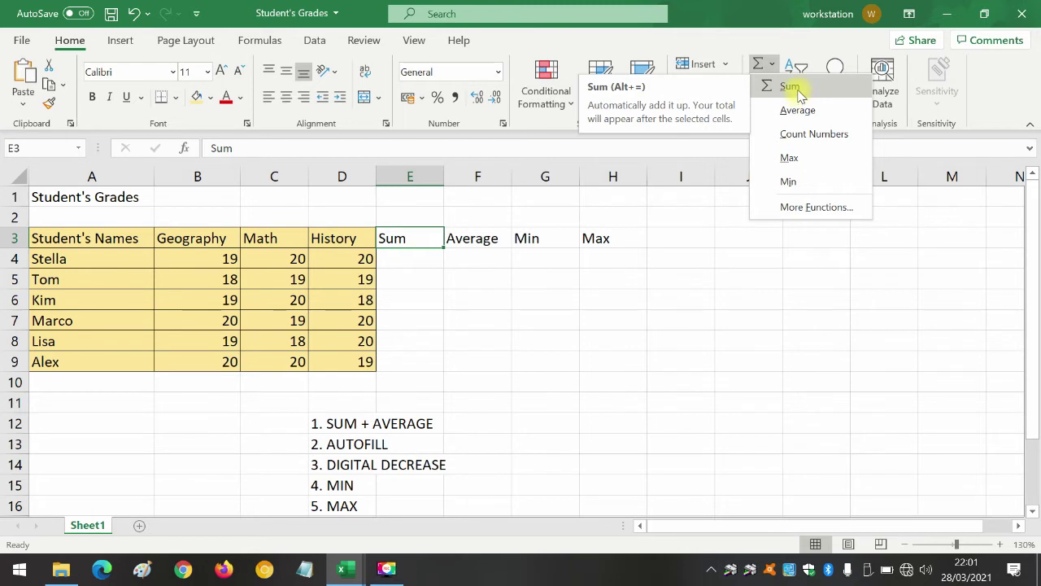
left_click(423, 262)
left_click(427, 259)
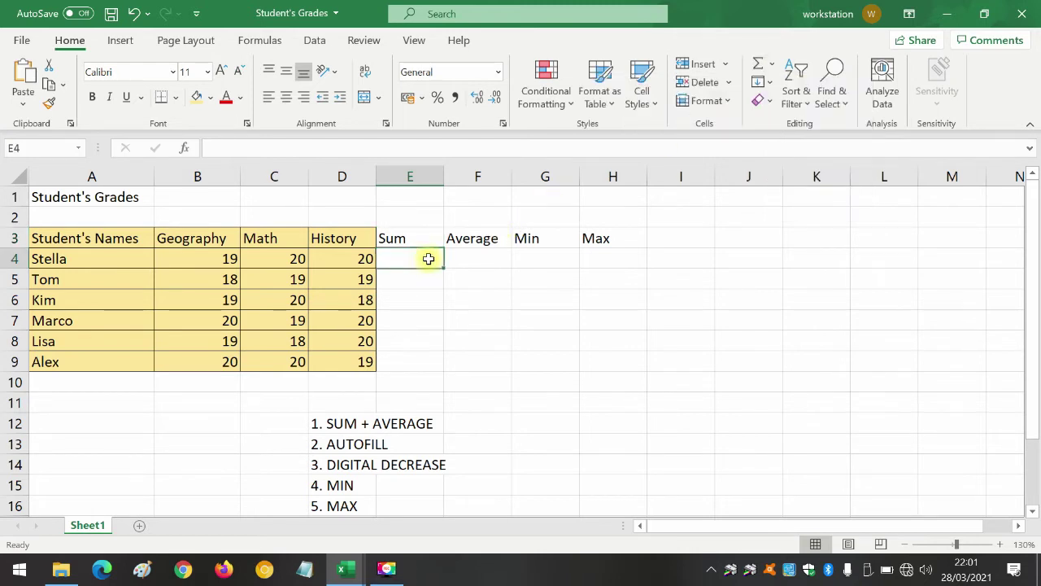
Step: Review the Sum header, cell E4, and the first student's name, Geography, Math and History cells in row 4
left_click(416, 237)
left_click(397, 259)
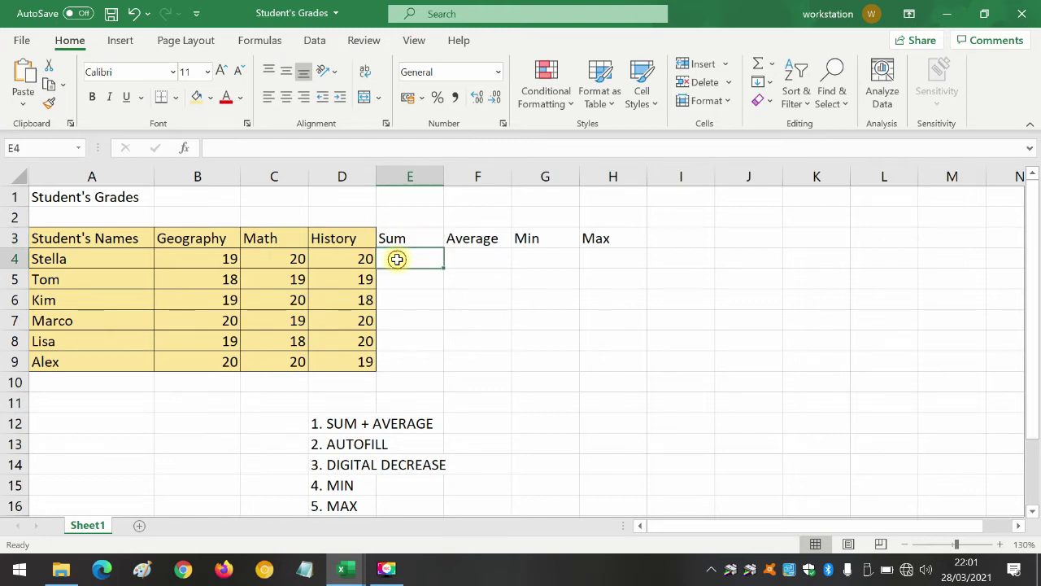
left_click(57, 259)
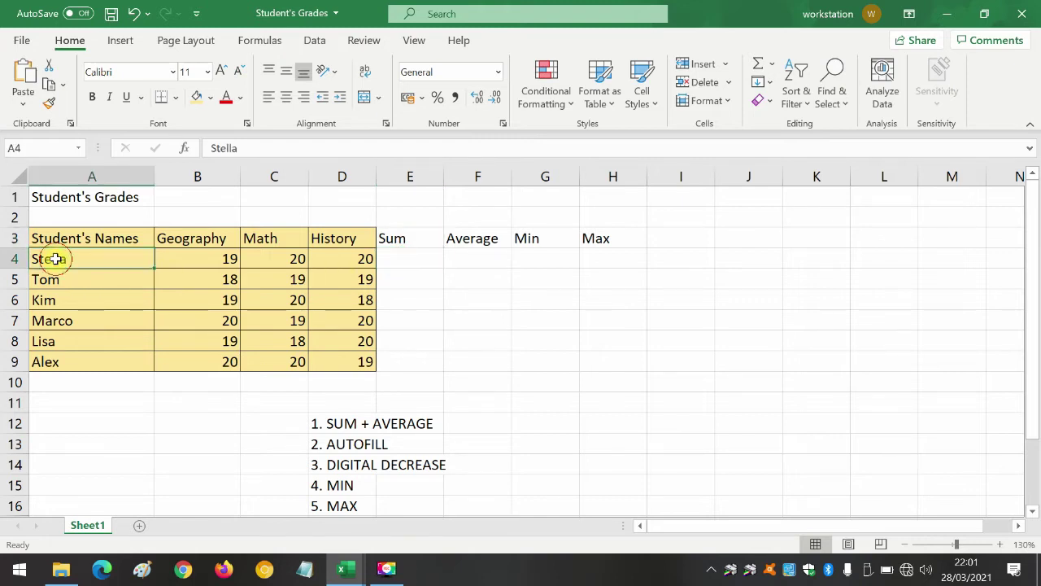
left_click(193, 258)
left_click(276, 257)
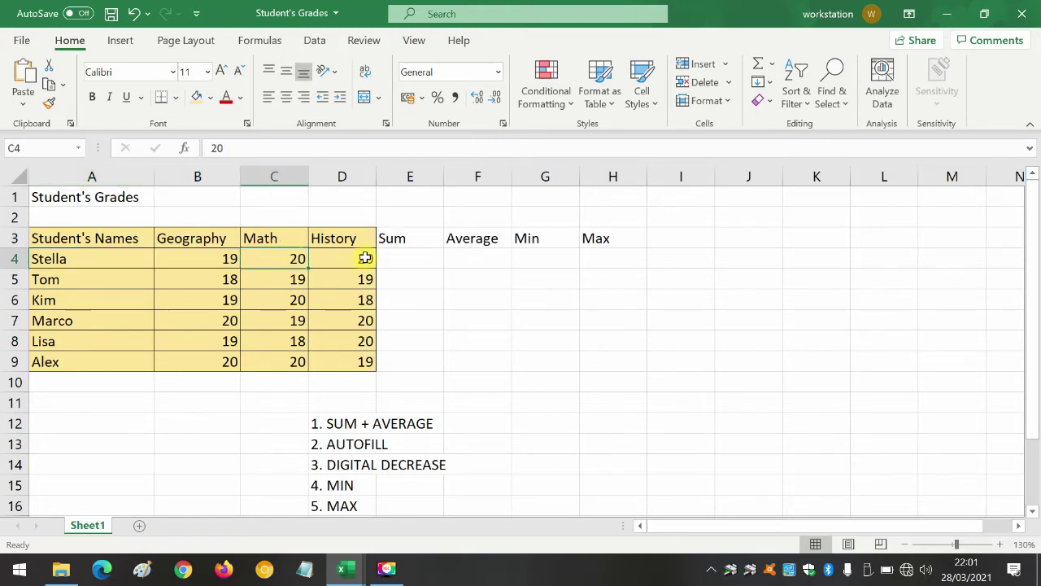
left_click(342, 258)
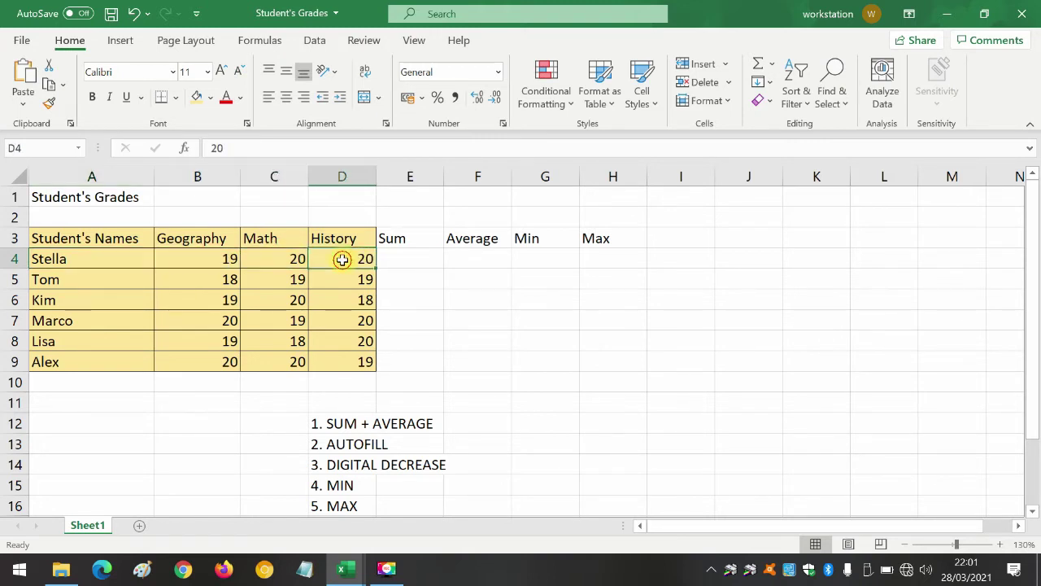
Step: Total the first student's Geography, Math and History grades in E4 with the AutoSum Sum function over B4:D4
left_click(418, 259)
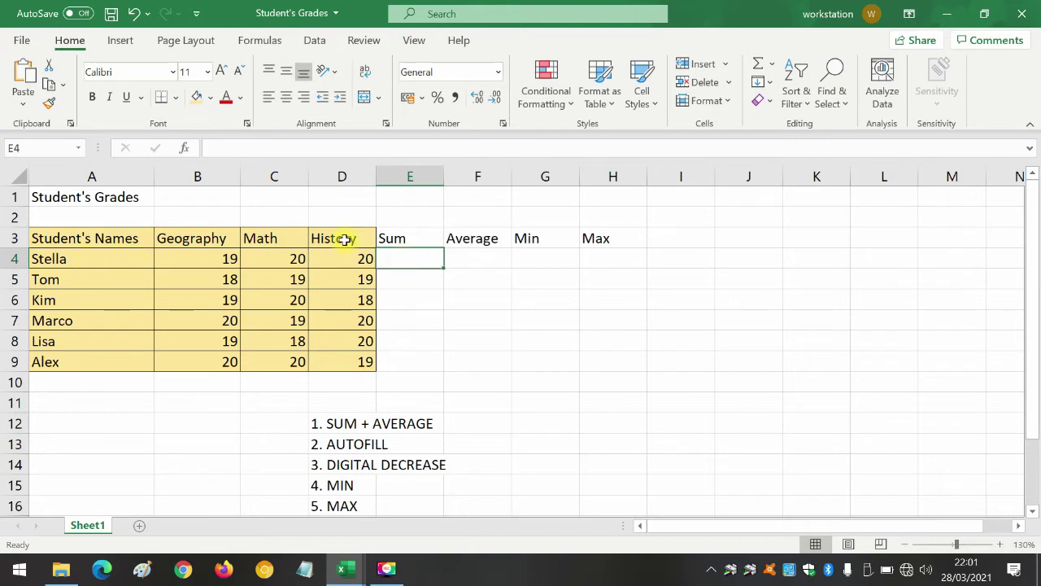
left_click(773, 68)
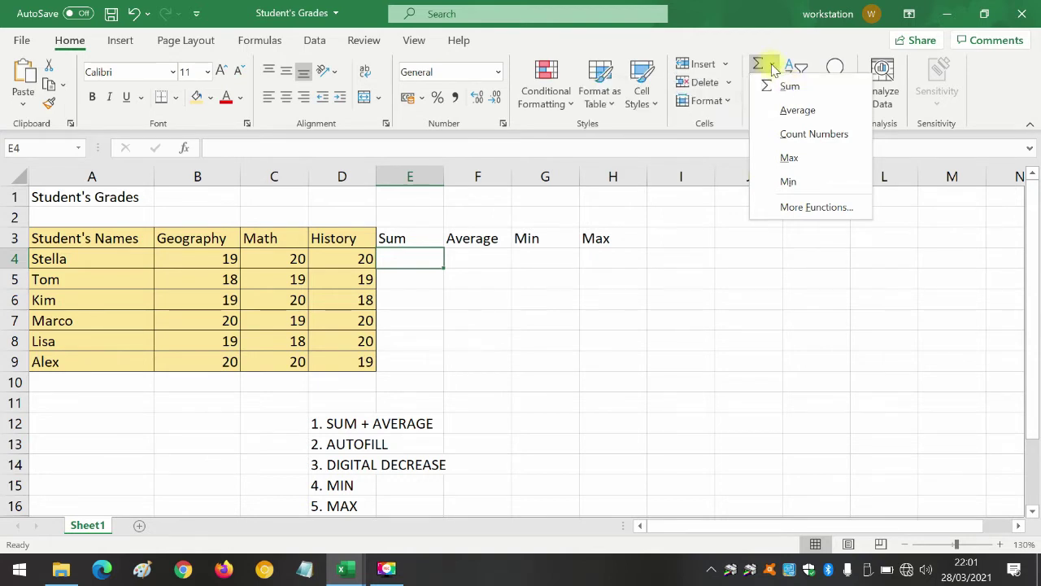
left_click(790, 88)
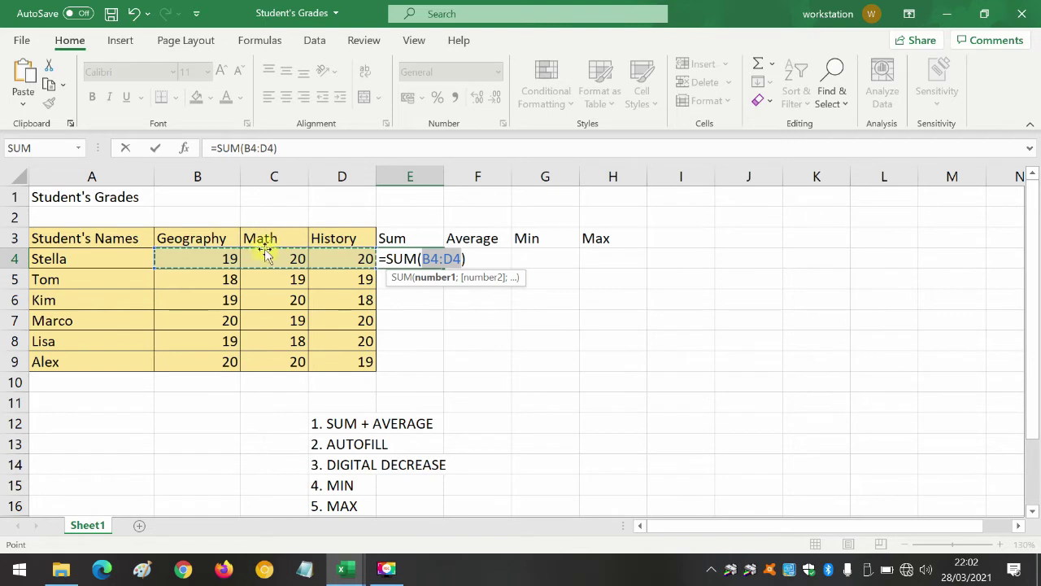
left_click(212, 259)
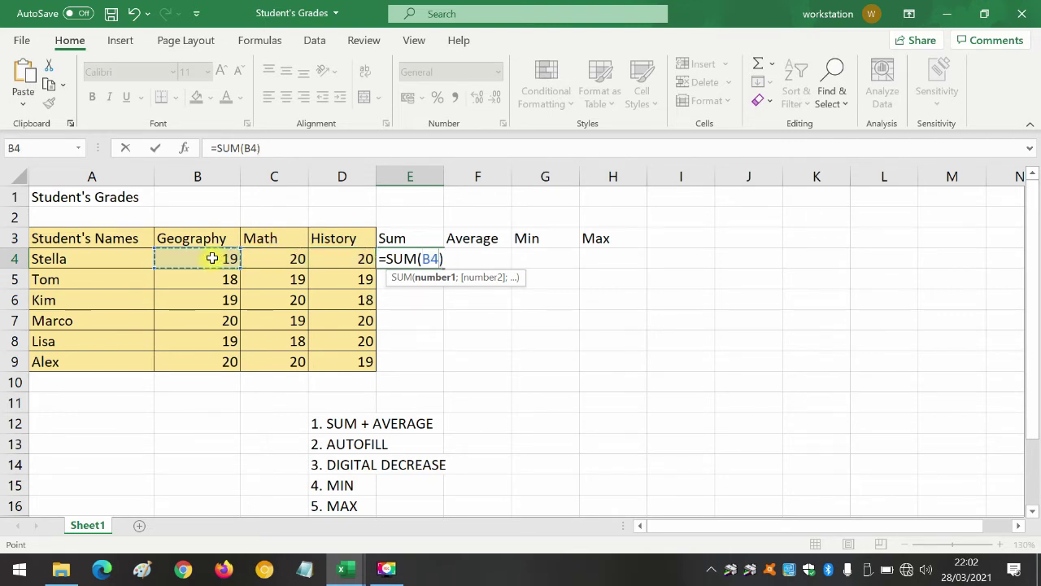
left_click_drag(211, 259, 340, 258)
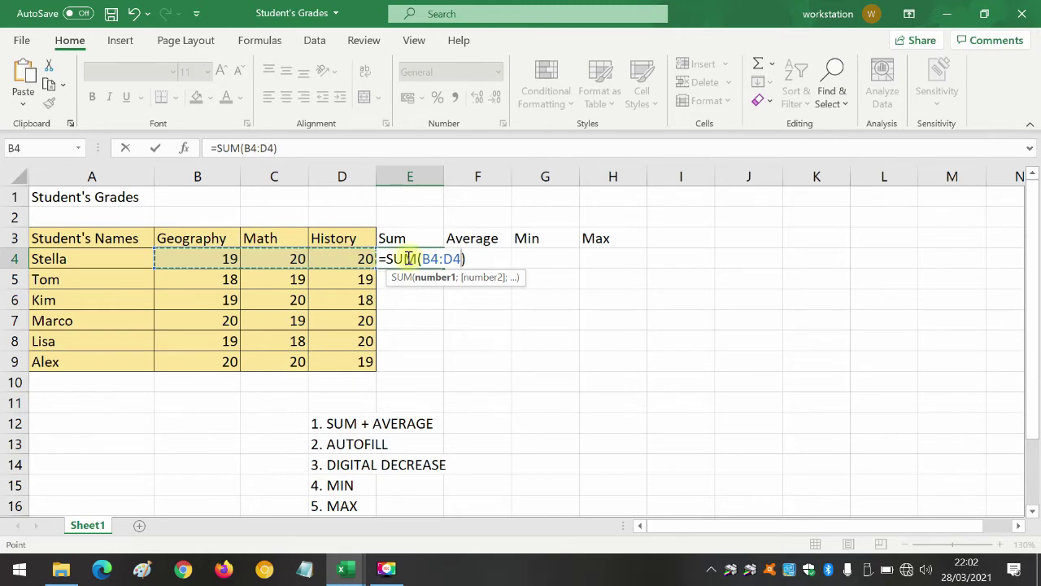
key("Return")
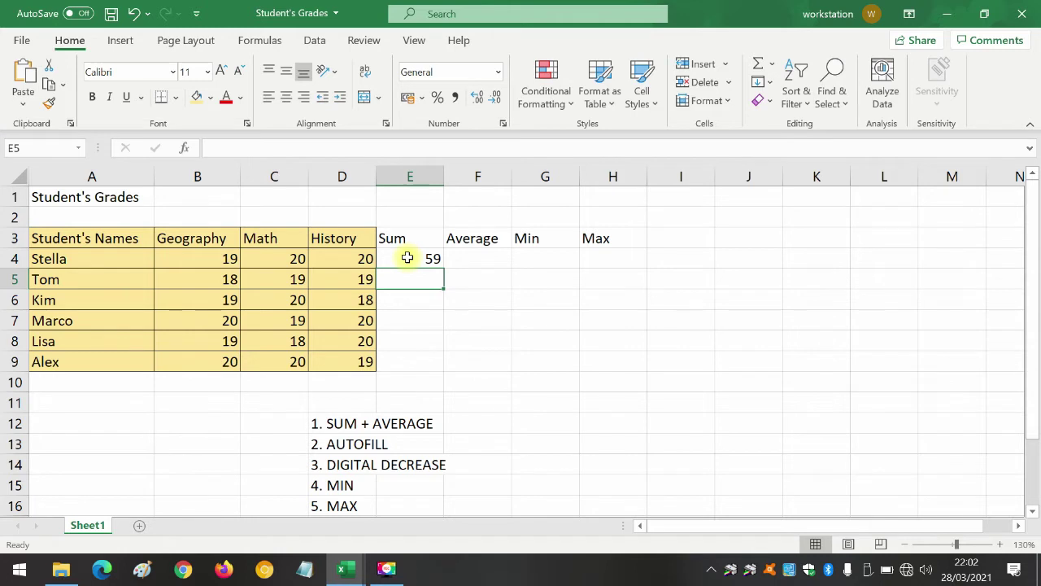
left_click(407, 258)
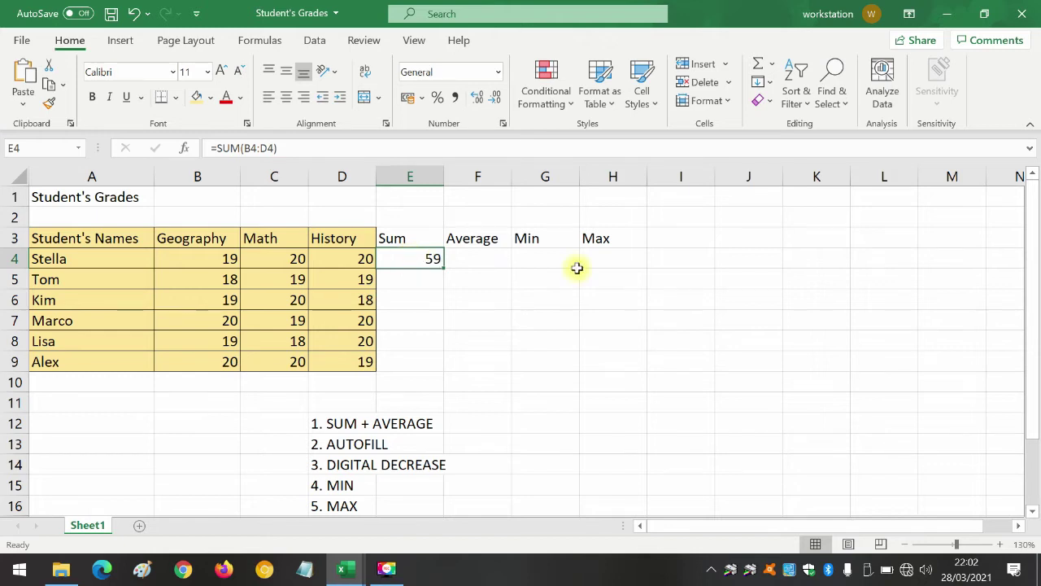
Step: Insert an AutoSum Sum in the distant cell K4 and change its range to the grades in B4:D4
left_click(818, 258)
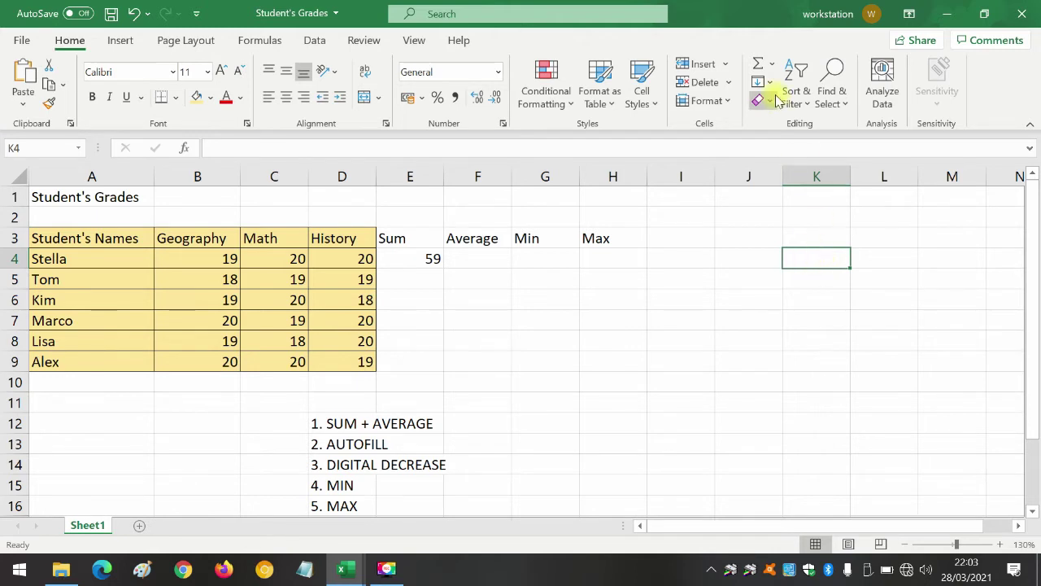
left_click(772, 64)
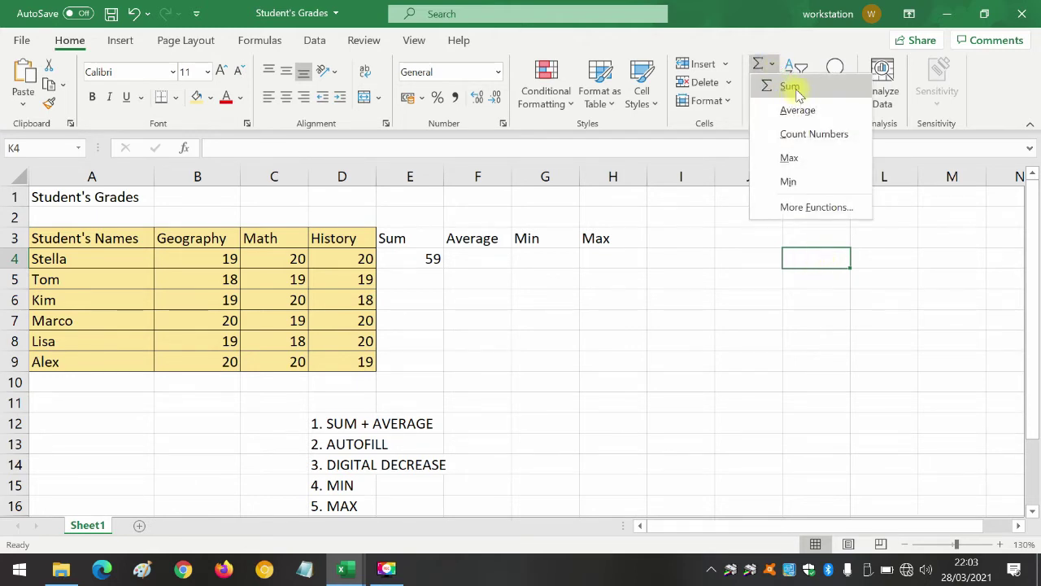
left_click(790, 87)
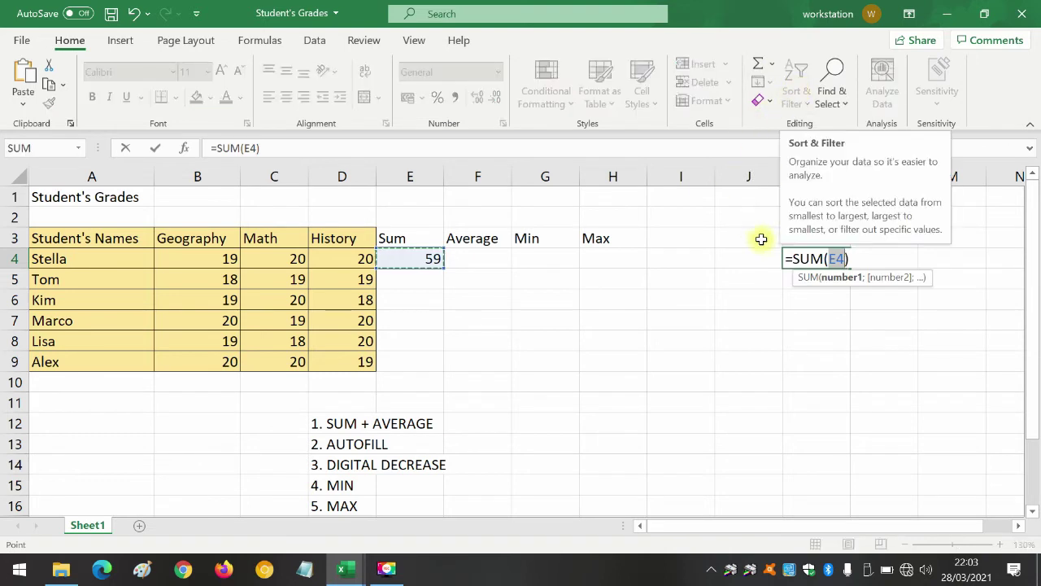
double_click(837, 258)
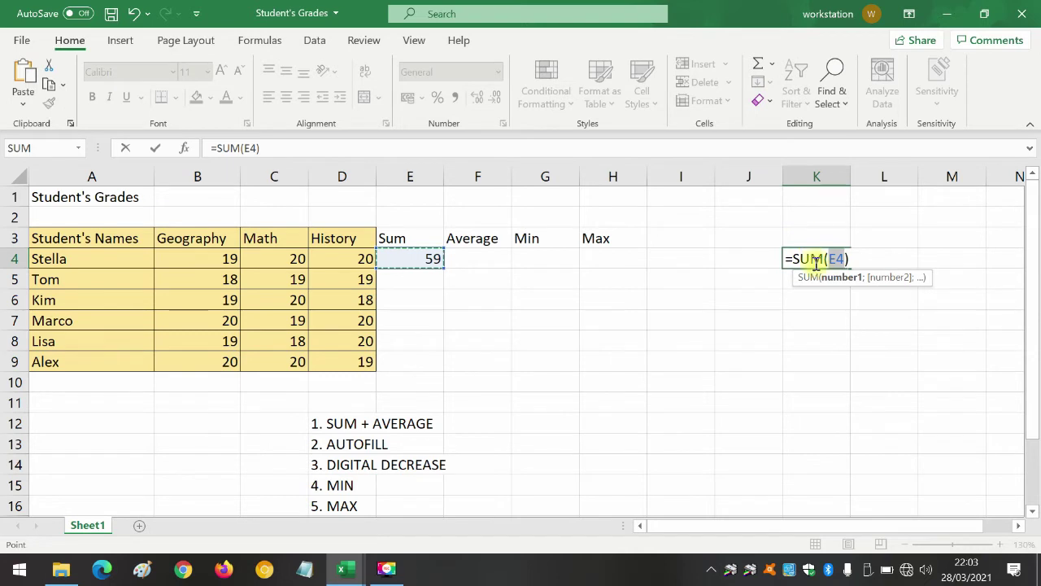
double_click(837, 258)
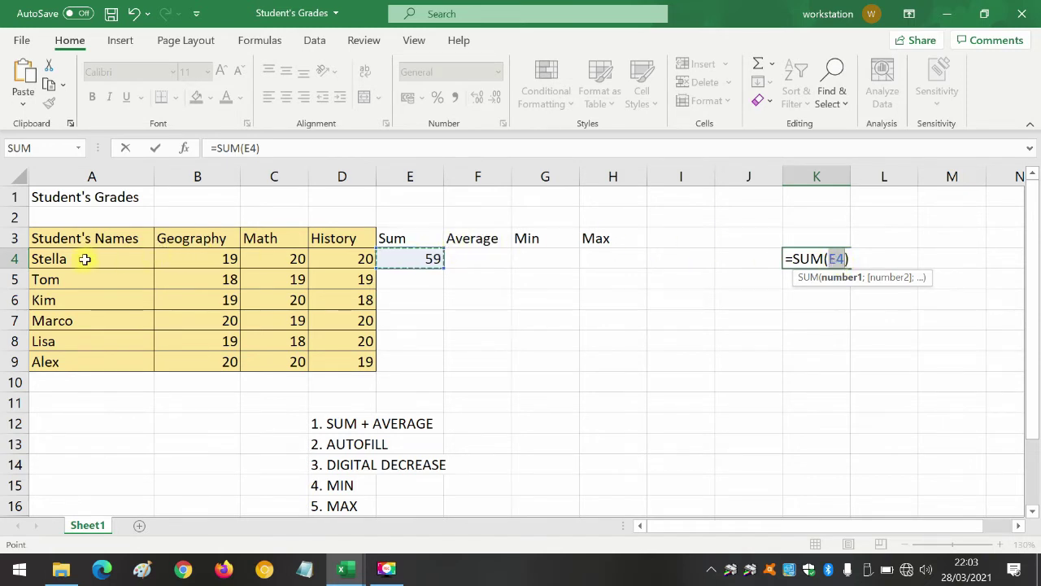
left_click(187, 257)
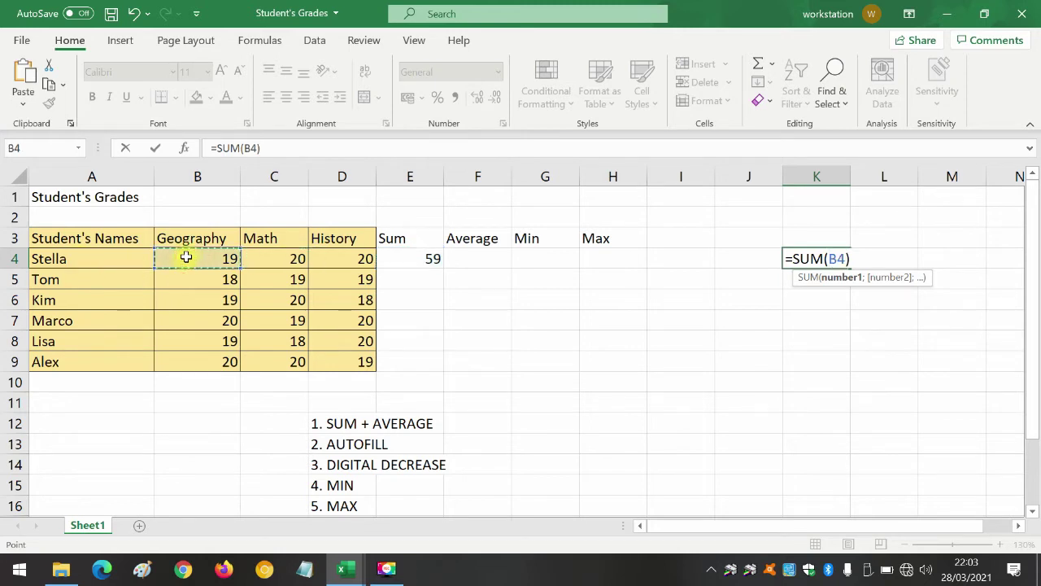
left_click_drag(186, 257, 266, 254)
left_click_drag(298, 257, 335, 259)
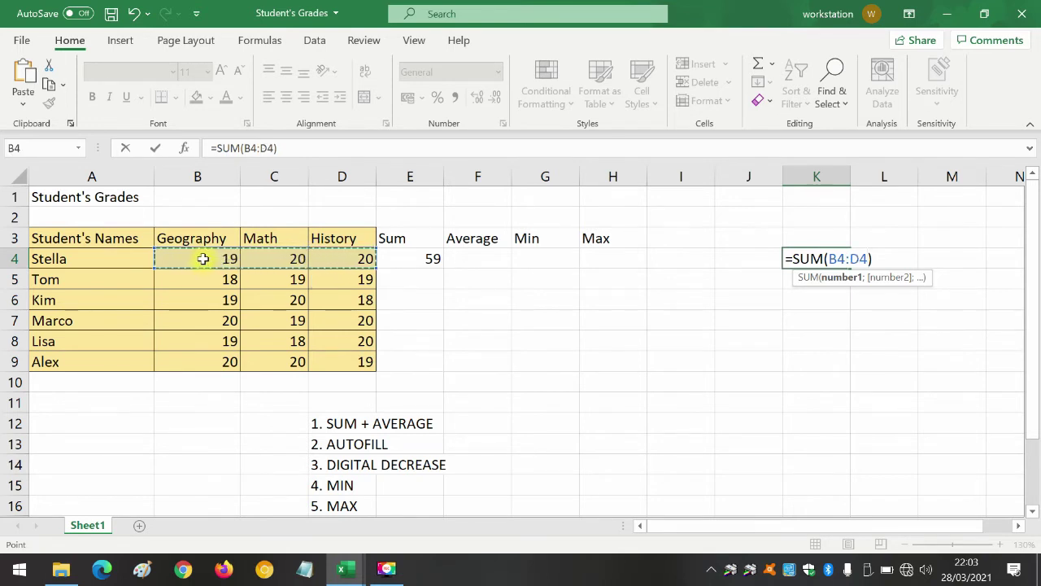
left_click_drag(203, 258, 365, 258)
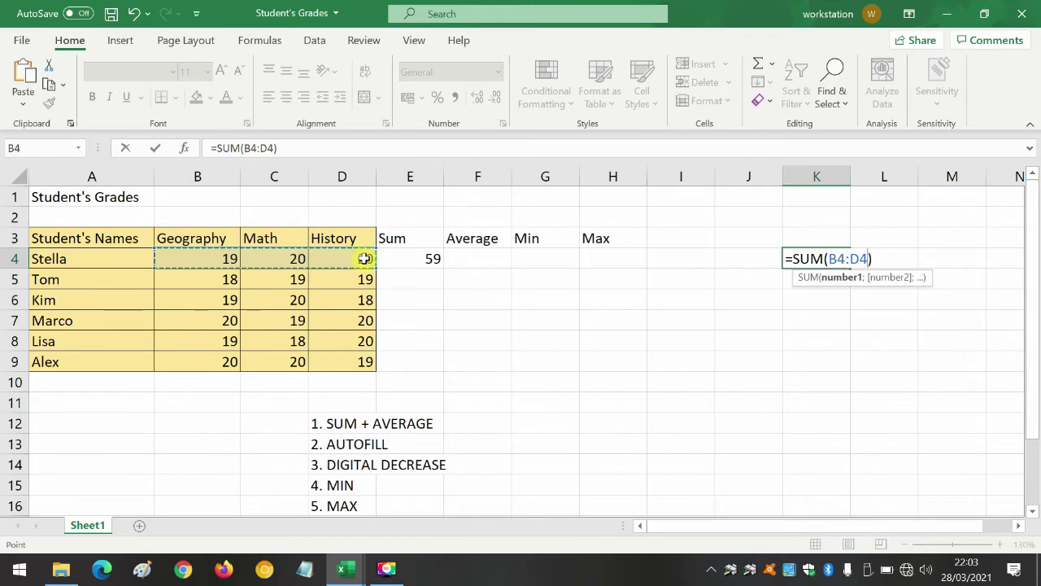
key("Return")
Step: Compare the sum formulas and results in cells K4 and E4
left_click(837, 262)
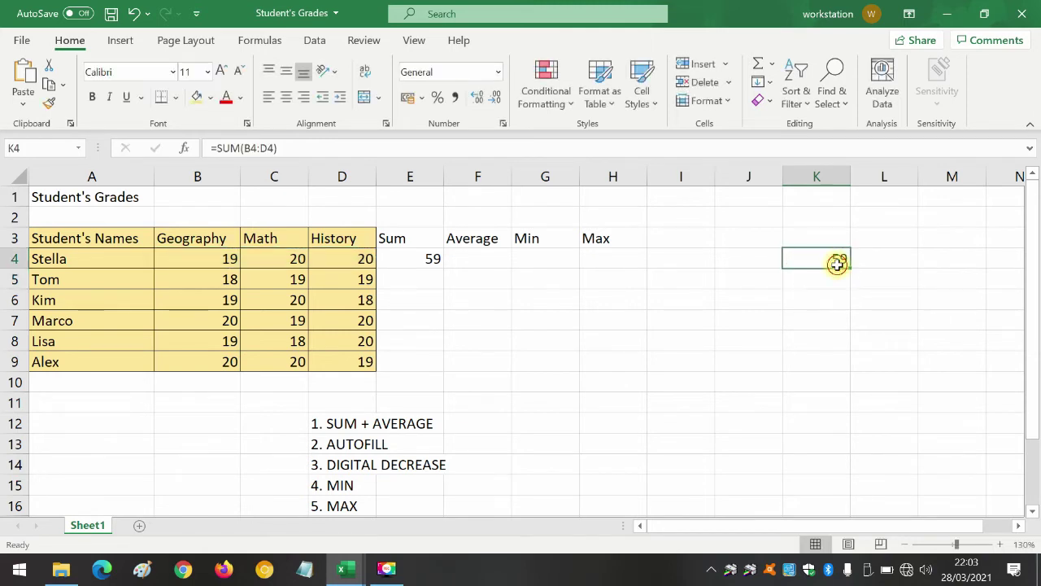
left_click(409, 257)
left_click(837, 257)
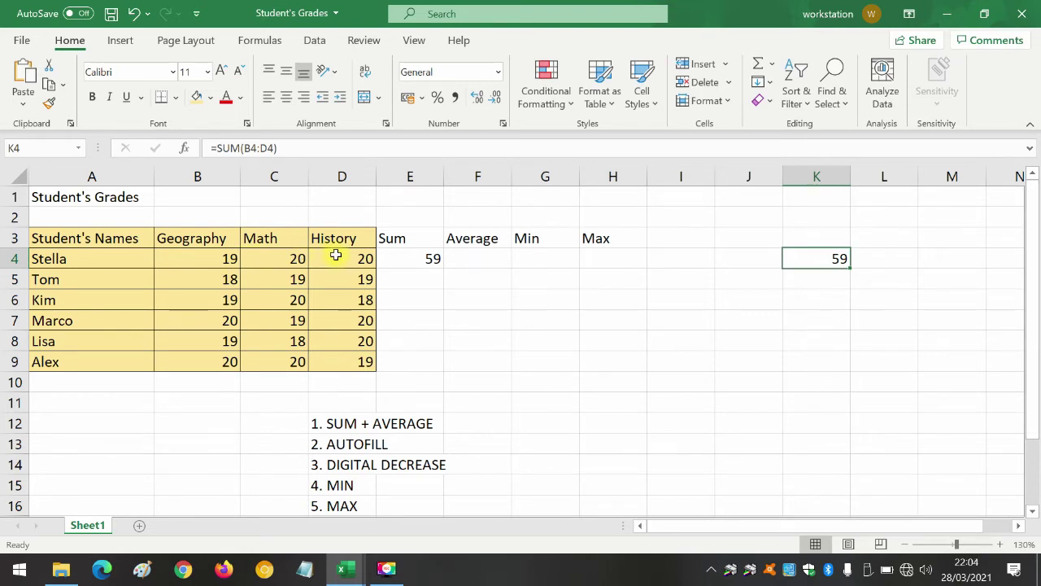
left_click(409, 256)
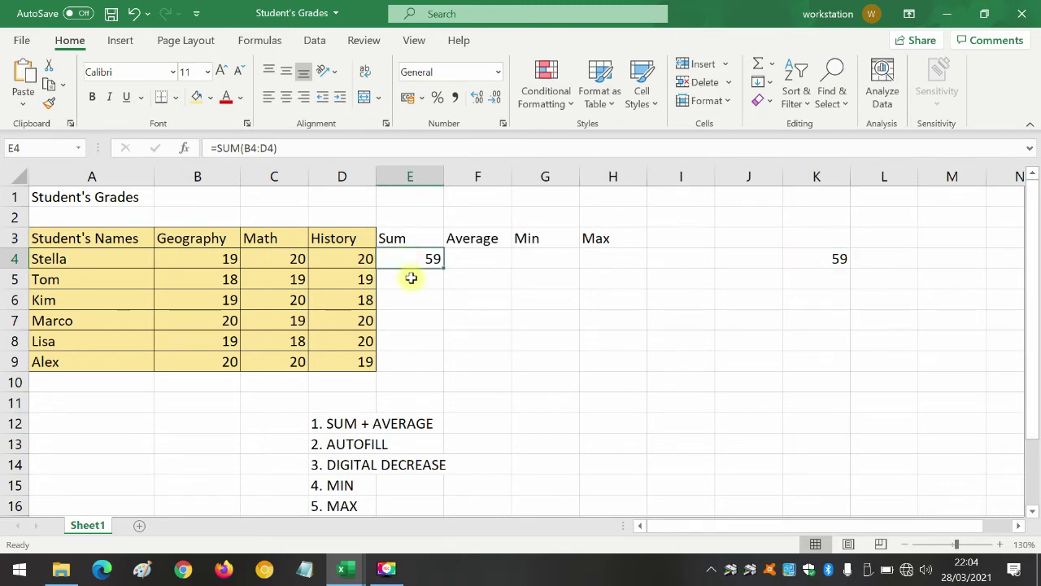
Step: Total the second student's three grades in E5 with the AutoSum Sum function over B5:D5
left_click(410, 279)
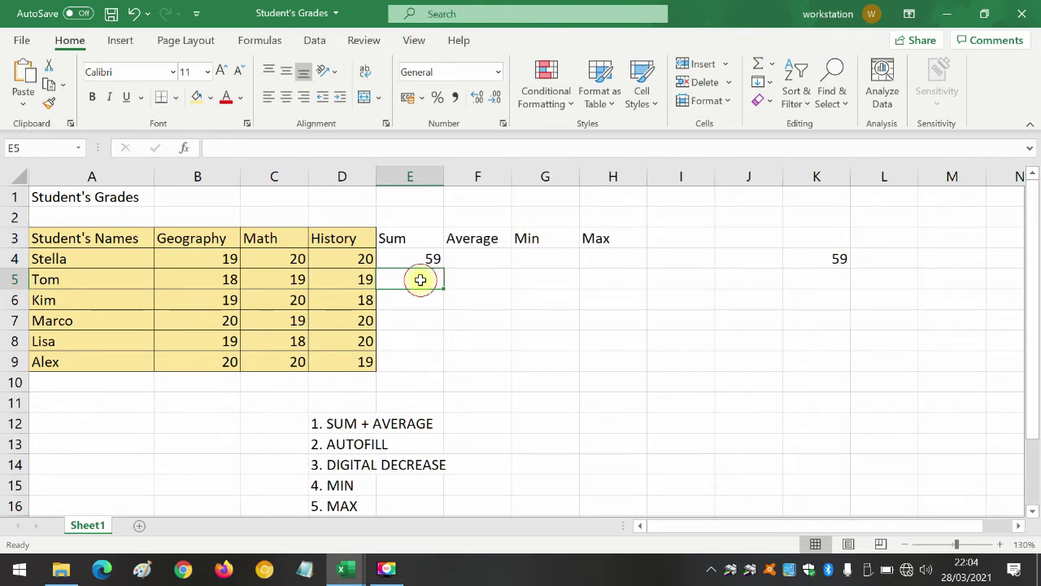
left_click(772, 65)
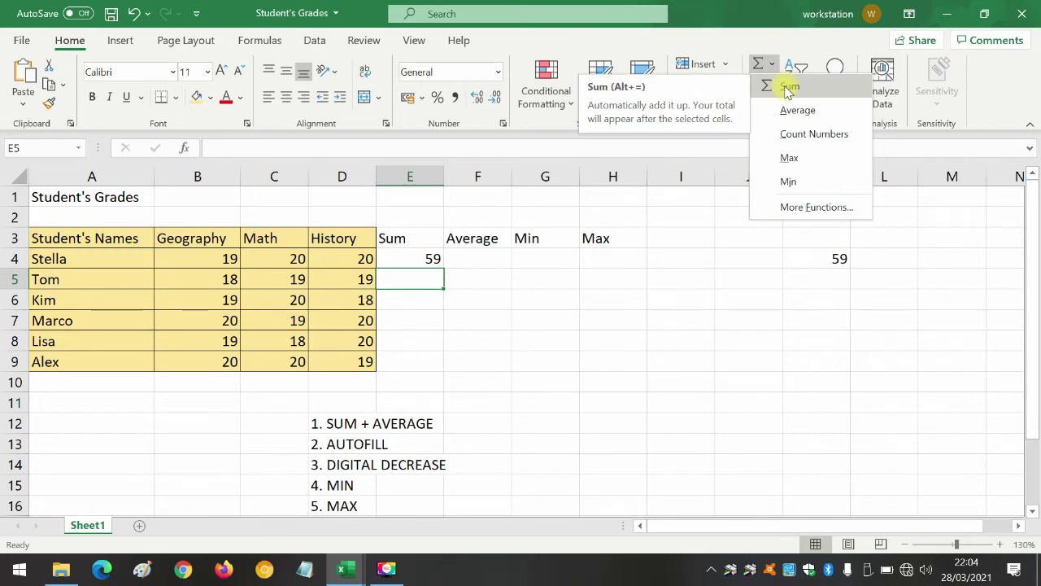
left_click(787, 88)
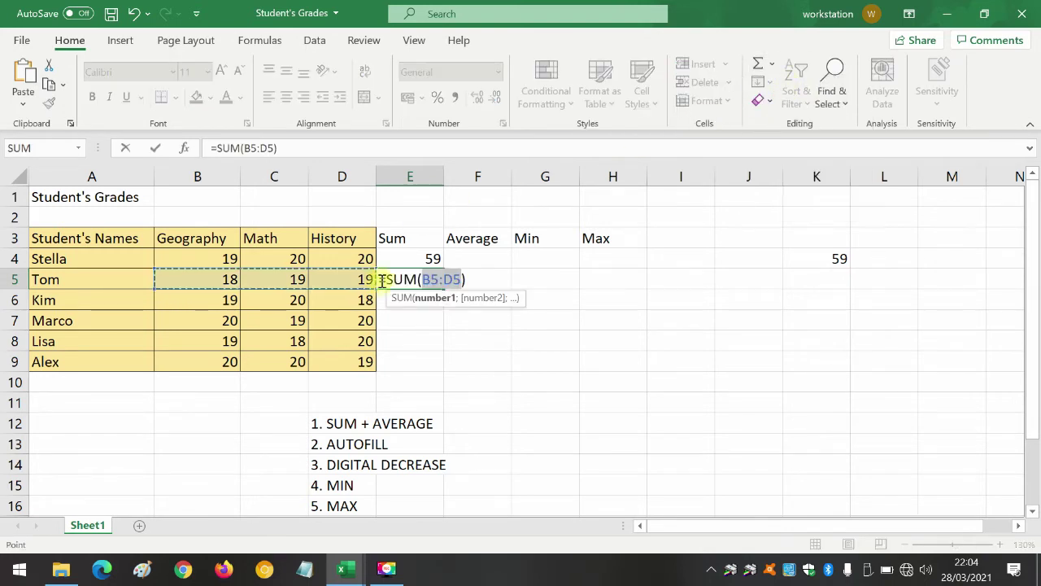
left_click_drag(197, 283, 342, 280)
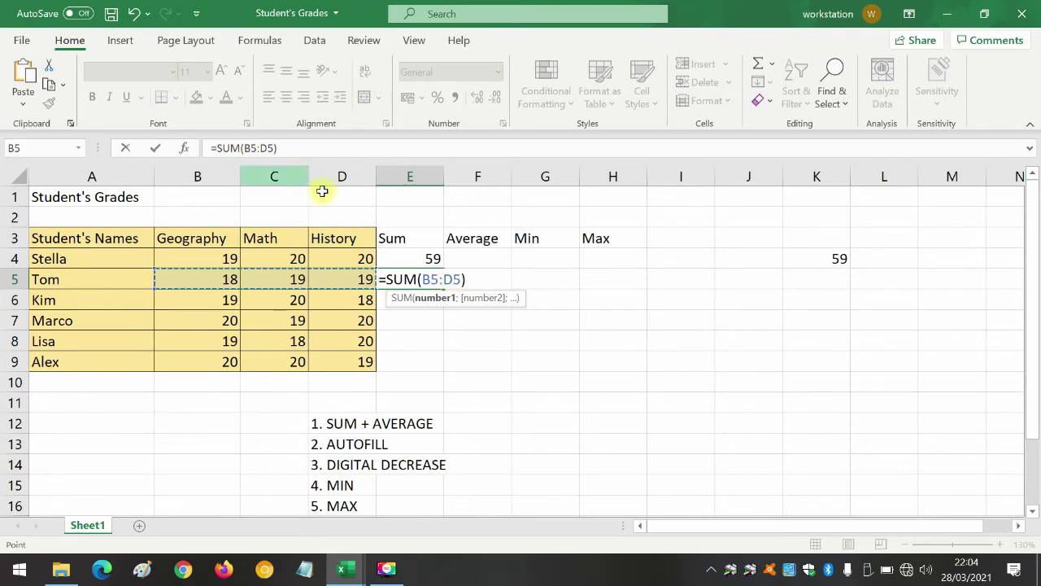
key("Return")
left_click(382, 277)
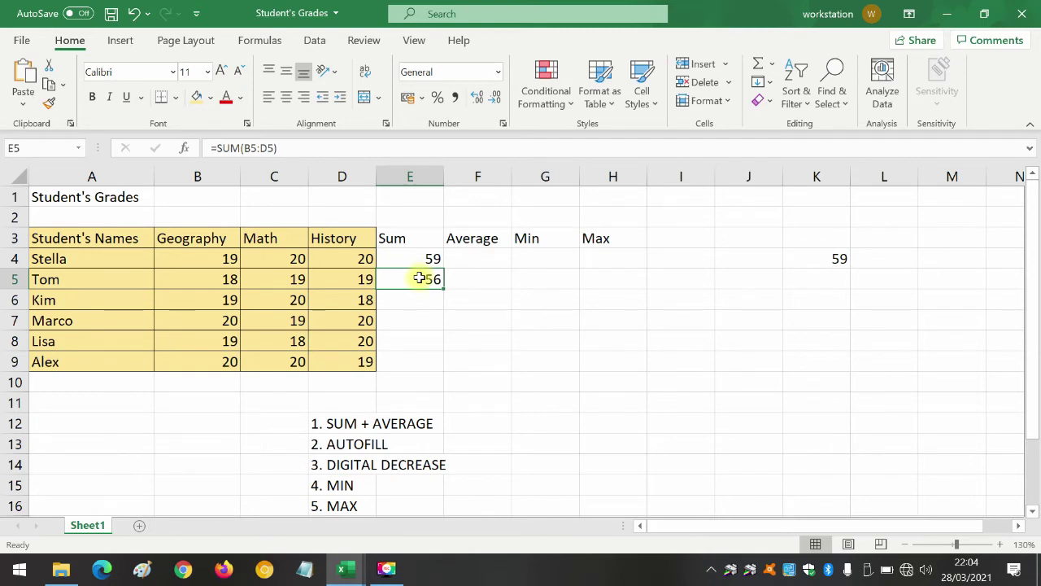
Step: Examine the sum formulas in E4 and E5 and go through the empty Sum cells E6 to E9
left_click(417, 259)
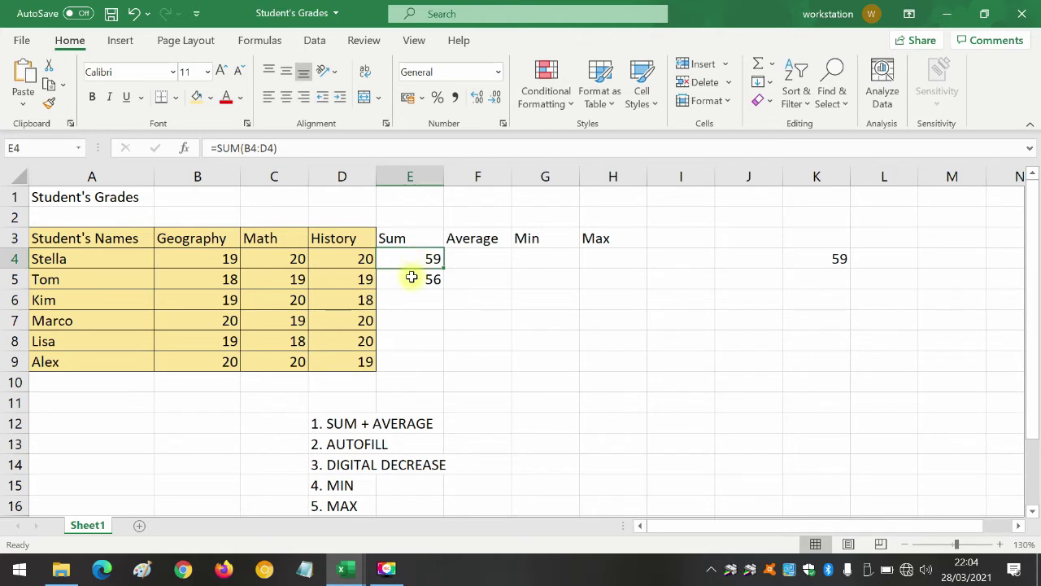
left_click(411, 278)
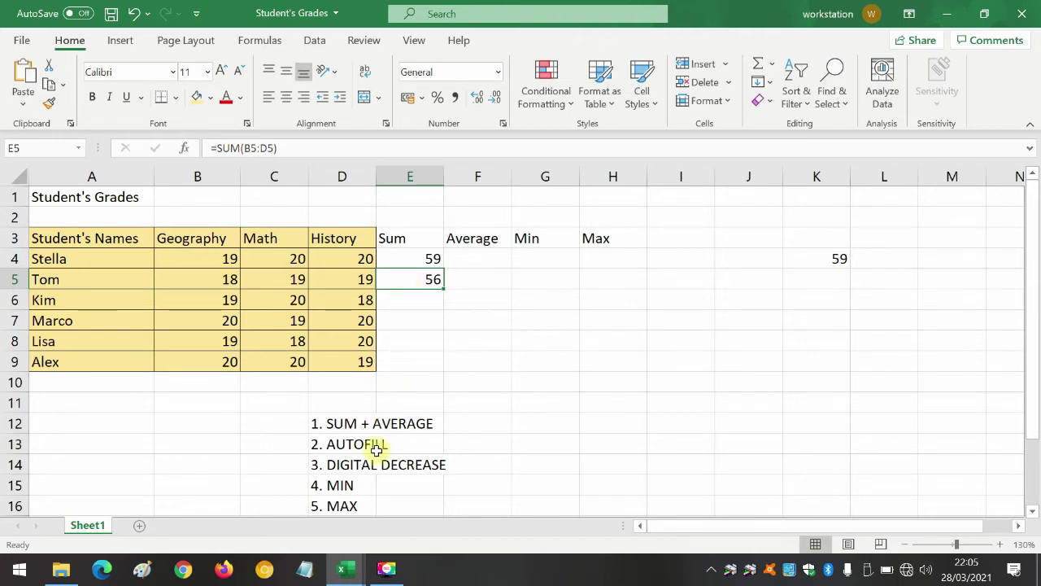
left_click(421, 299)
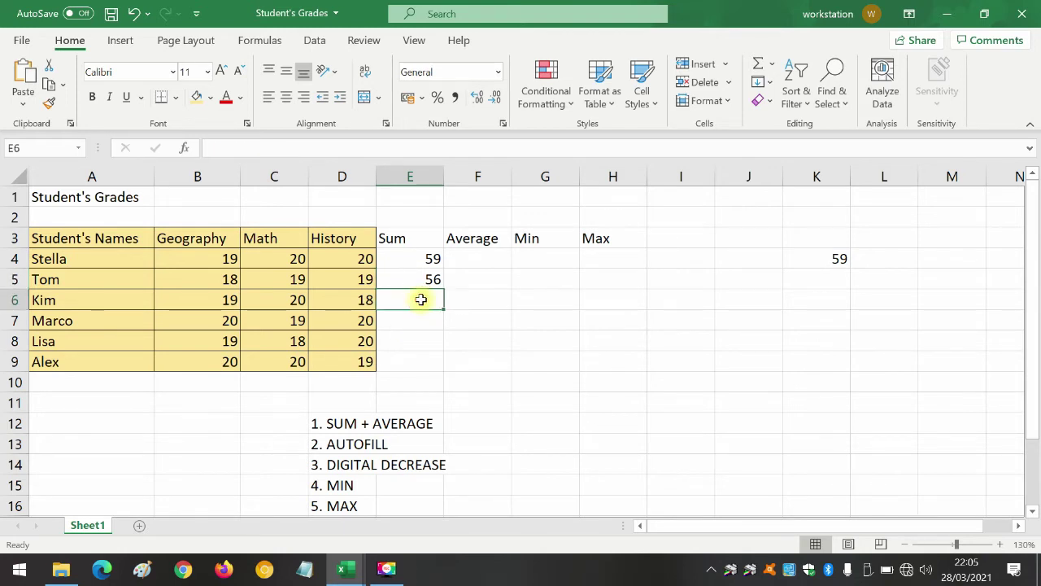
left_click(411, 316)
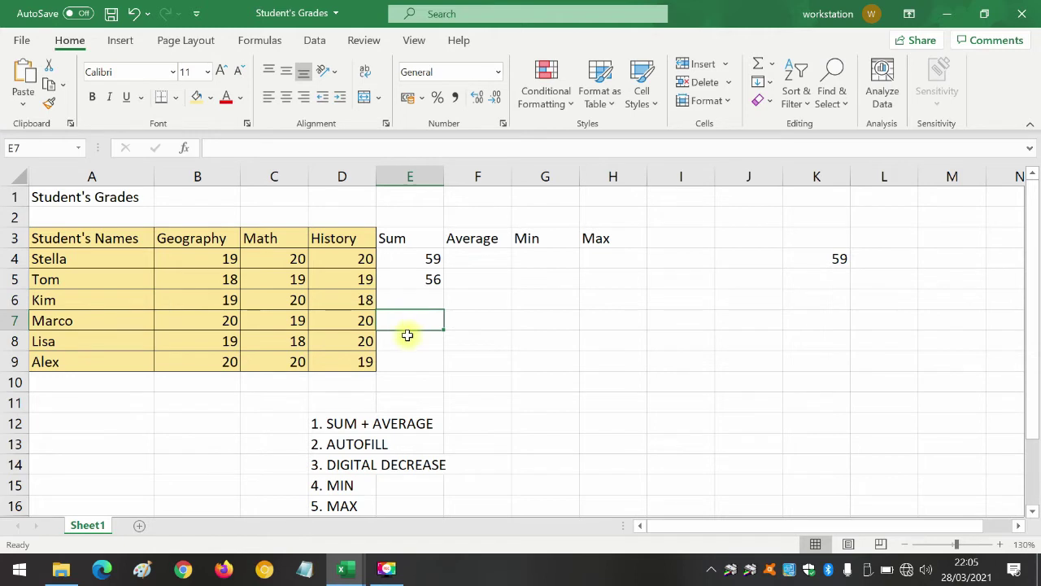
left_click(407, 343)
left_click(402, 358)
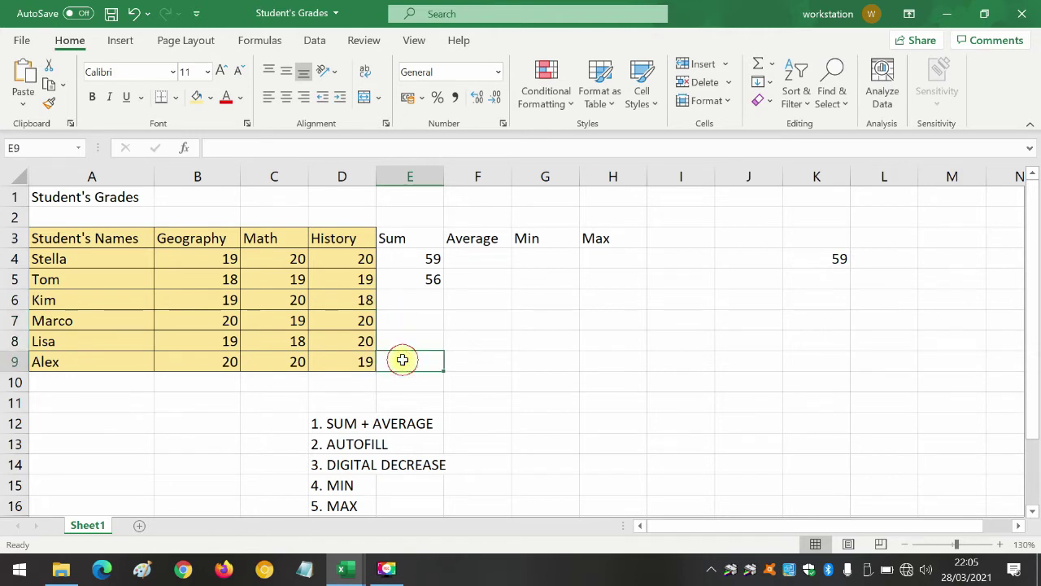
left_click(424, 279)
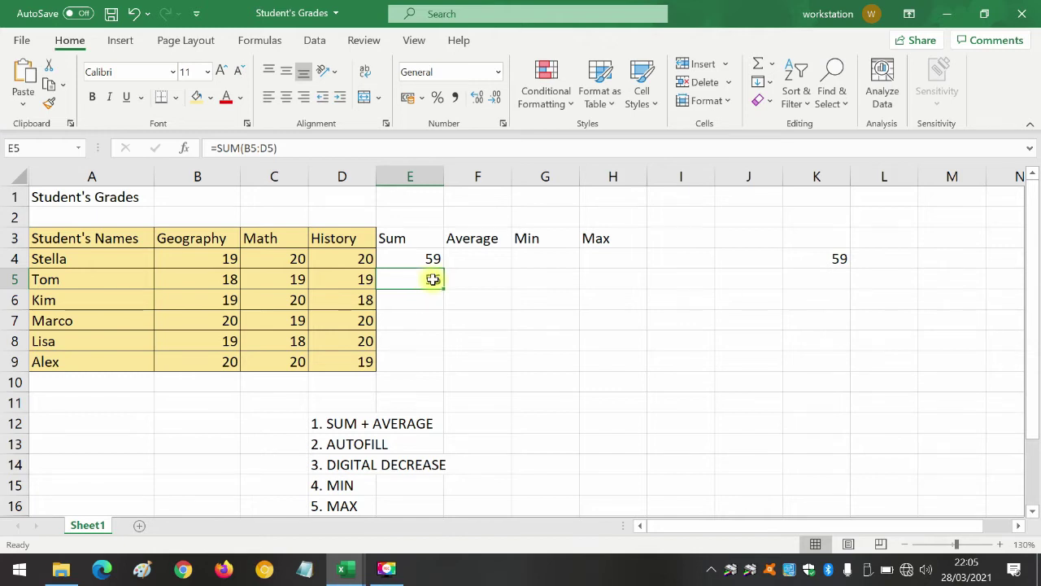
left_click(418, 258)
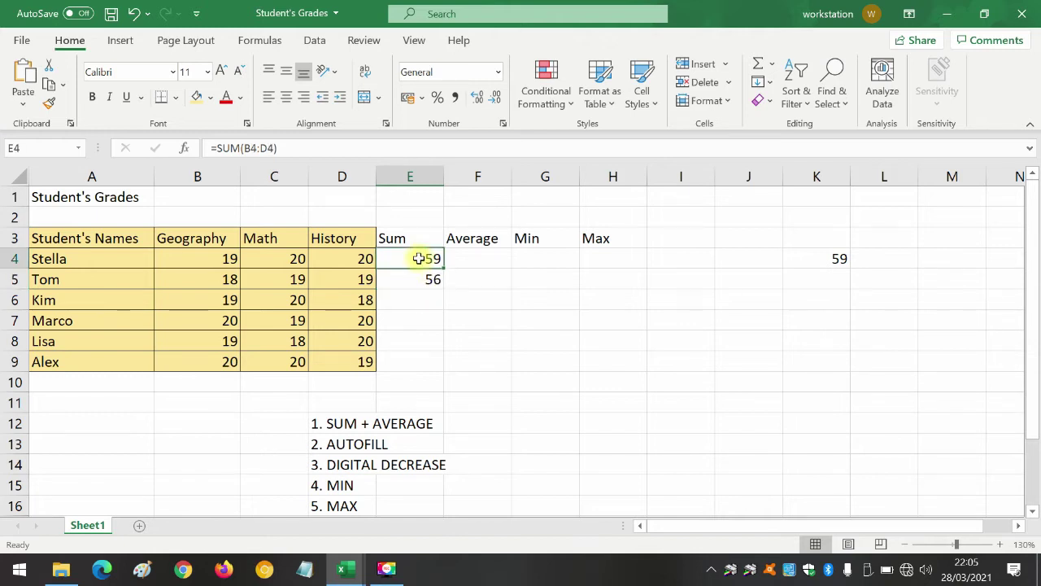
left_click(427, 280)
left_click(429, 260)
left_click(421, 278)
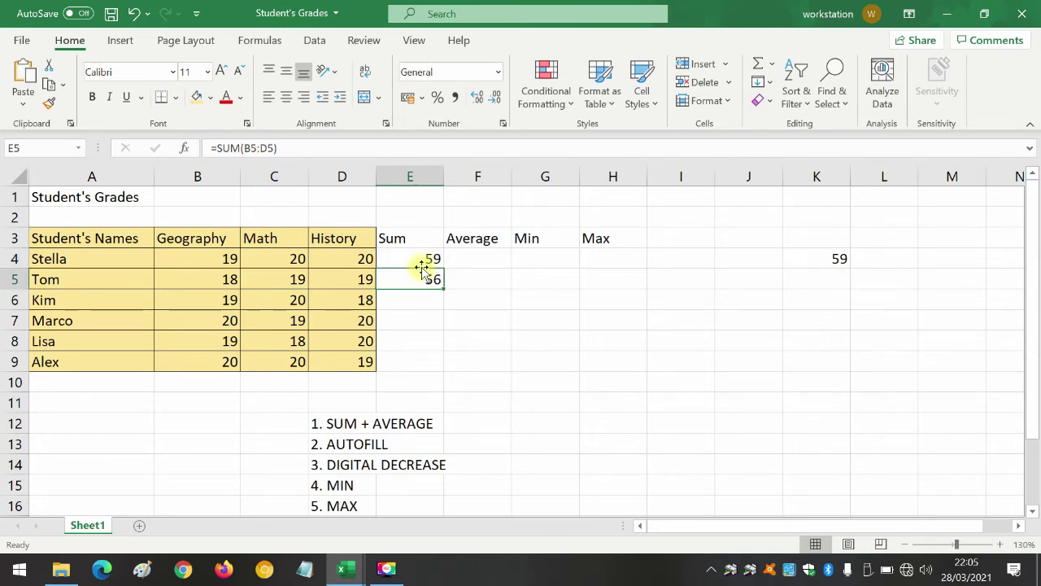
Step: Compare the sum formulas in E4 and E5 with the first student's grades in B4:D4
left_click(425, 259)
left_click(424, 279)
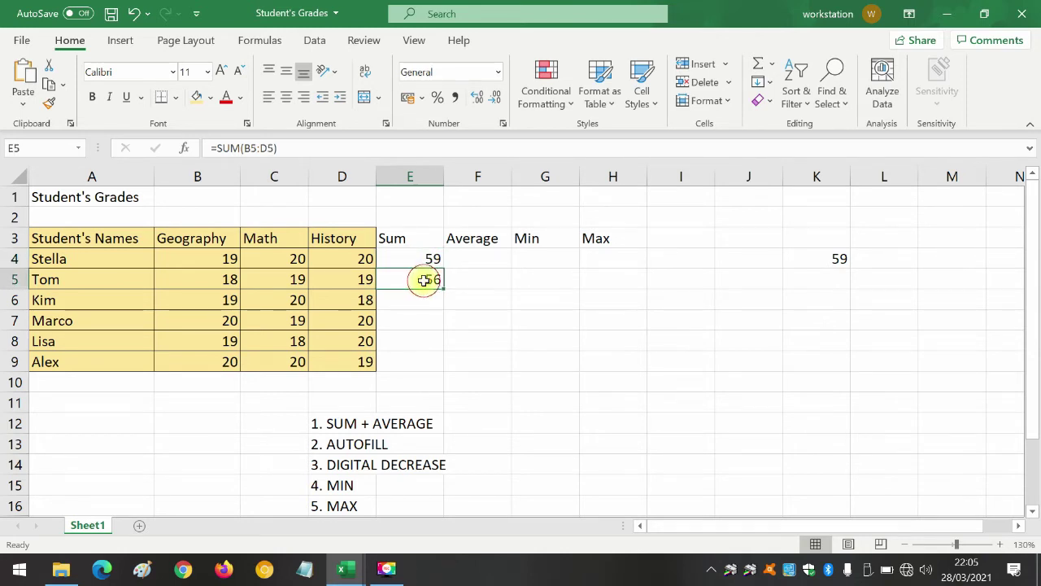
left_click(414, 259)
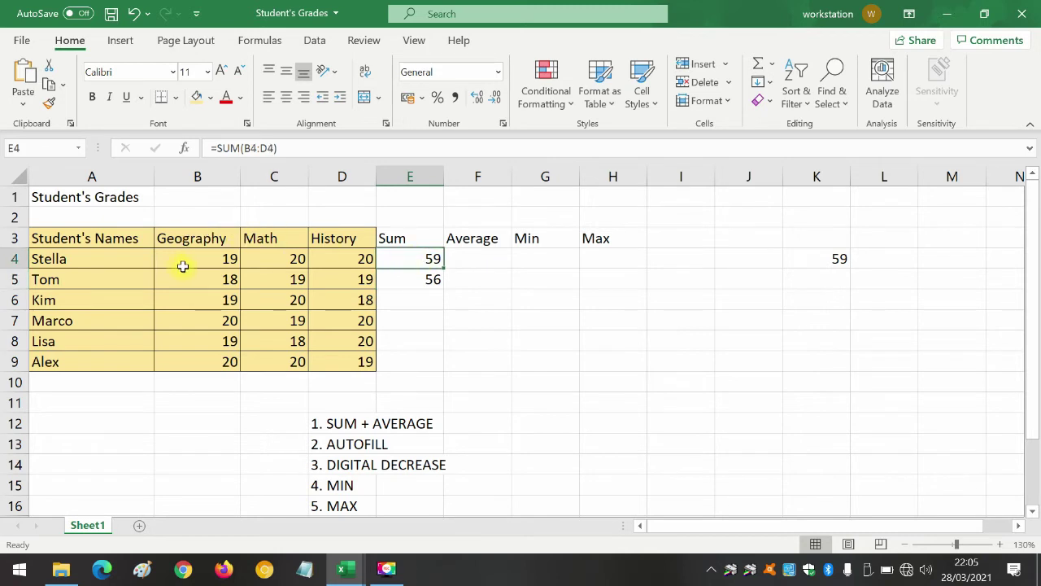
left_click(190, 259)
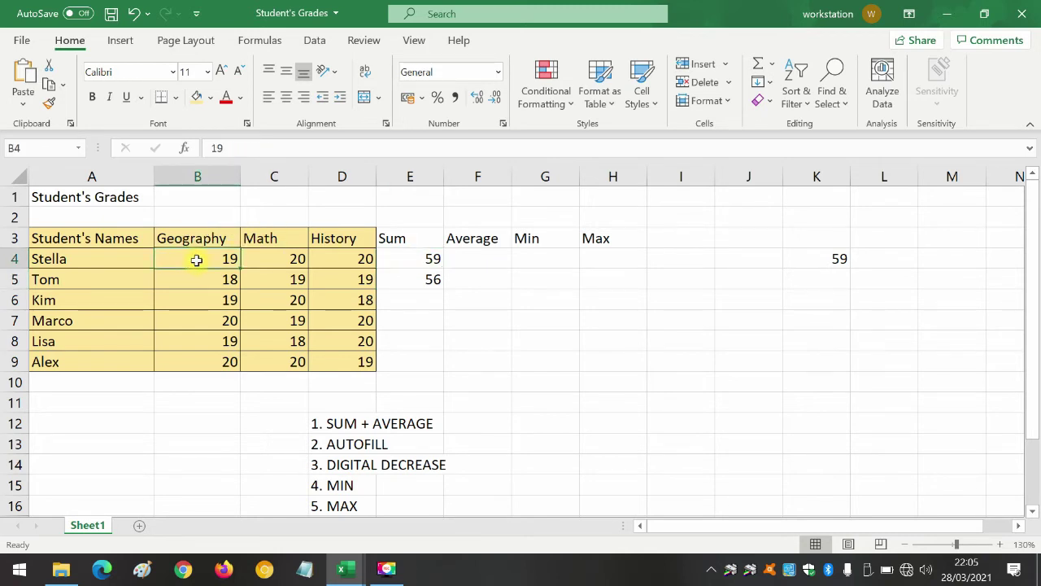
left_click_drag(234, 260, 346, 270)
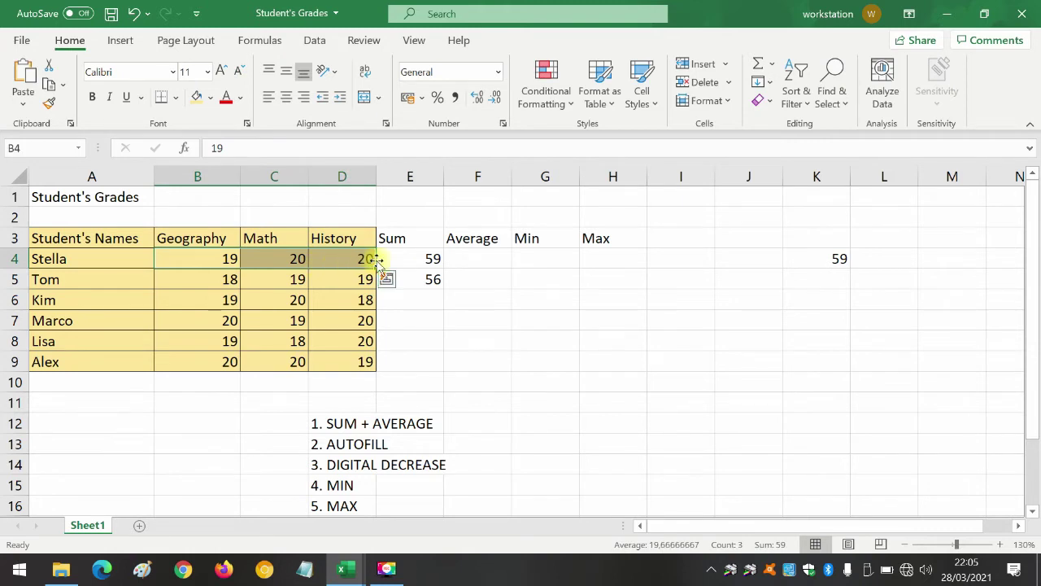
left_click(428, 259)
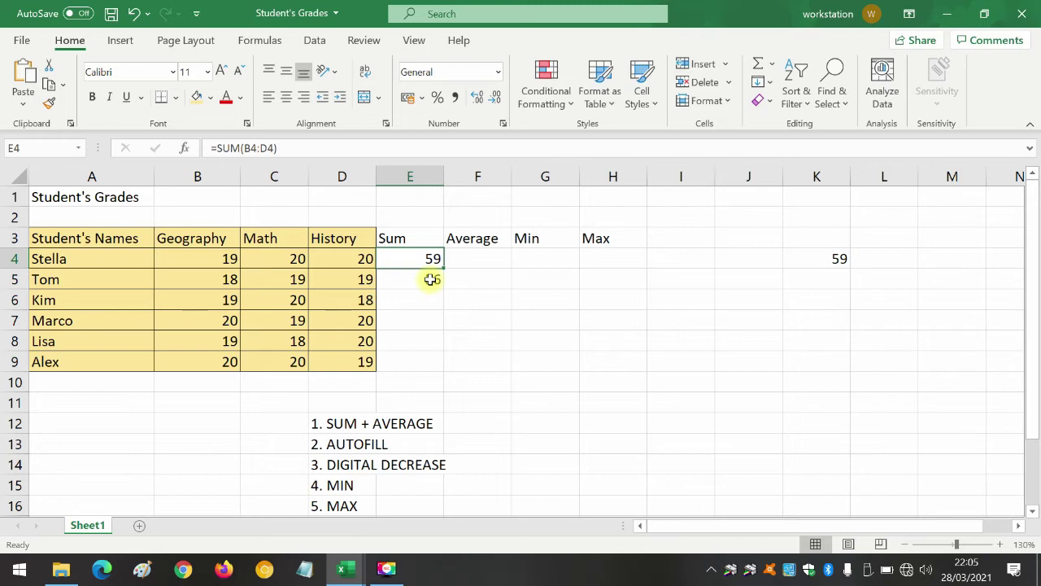
Step: Try autofilling the sum formula from E4 down to E9, check the filled formulas, and undo the fill
left_click(427, 257)
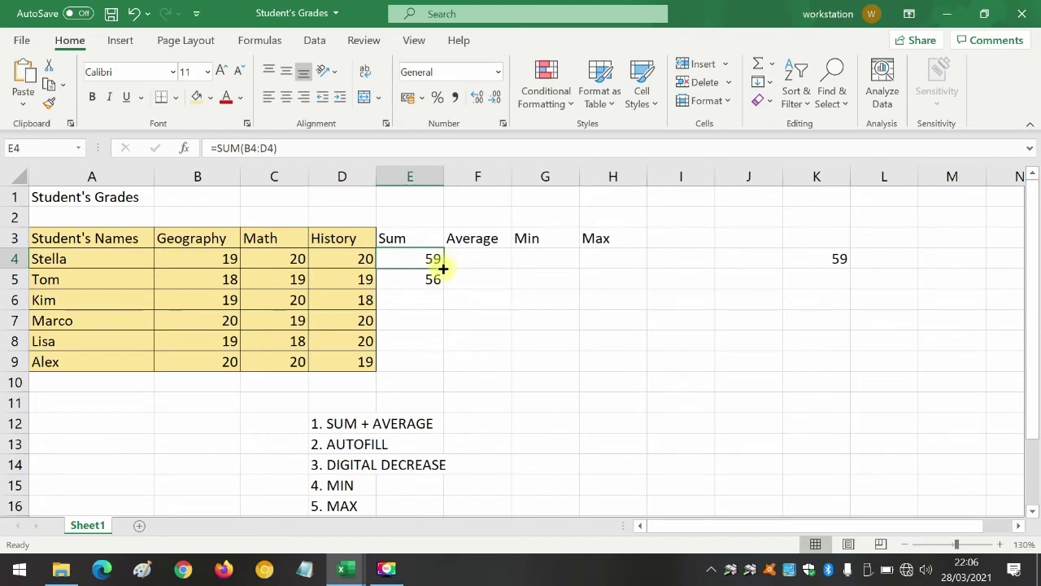
left_click_drag(443, 269, 433, 364)
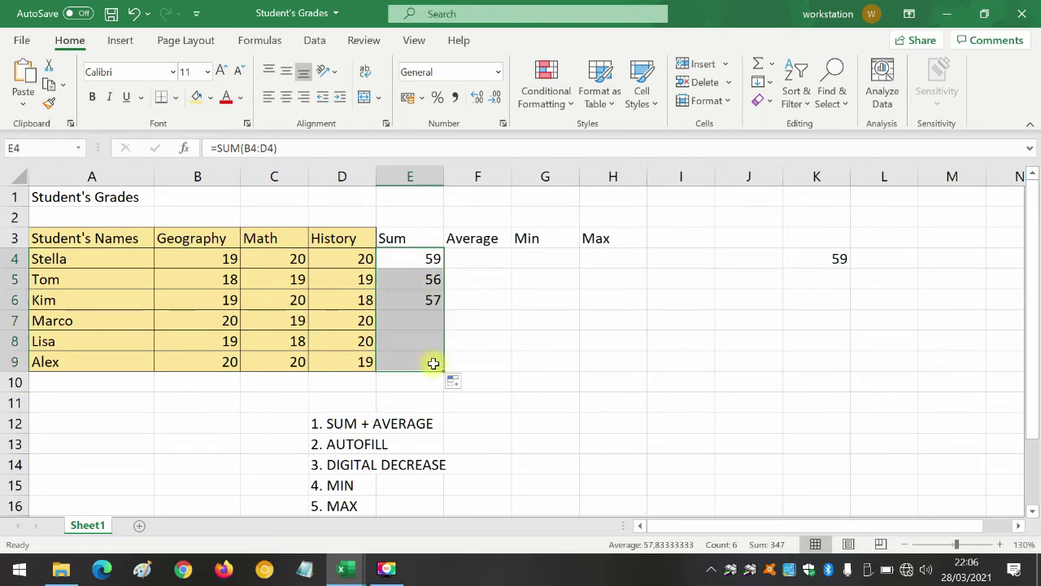
left_click(420, 298)
left_click(423, 278)
left_click(418, 318)
left_click(413, 340)
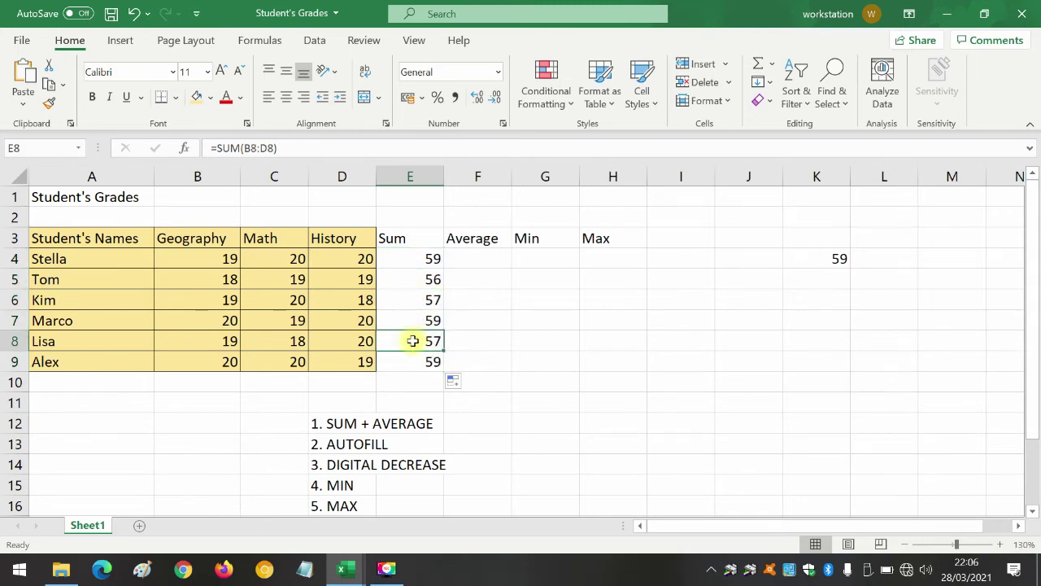
key("ctrl+z")
Step: Clear the sum in E5, try autofilling the E4 formula through E9, and undo that fill
left_click(429, 281)
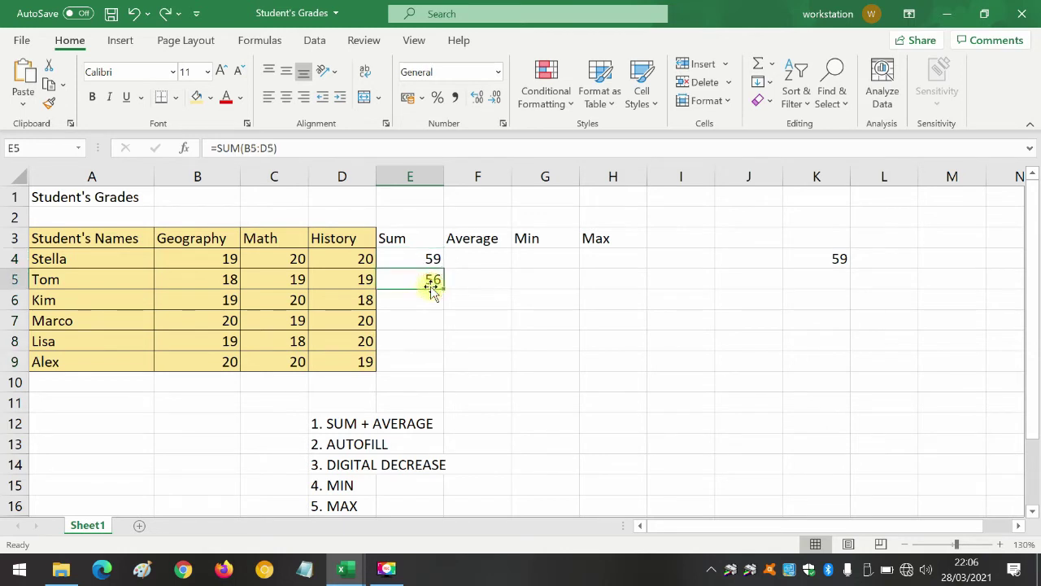
key("Delete")
left_click(425, 260)
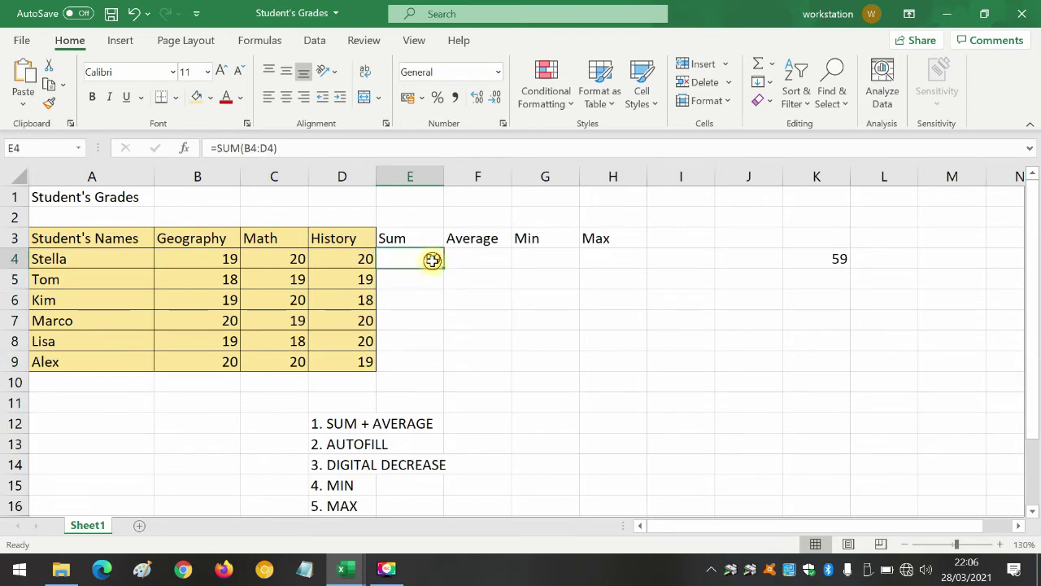
left_click_drag(443, 269, 441, 360)
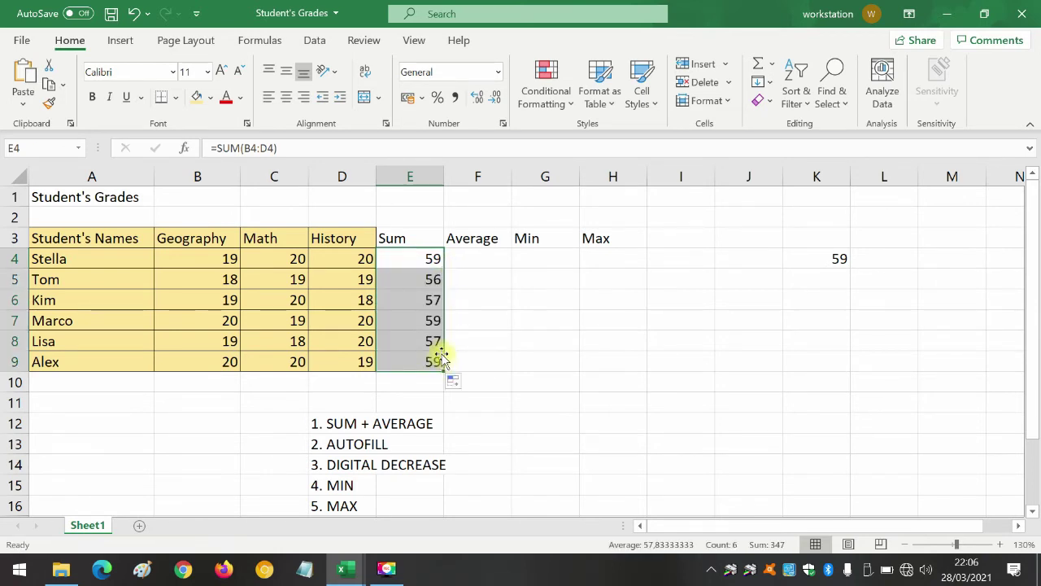
left_click(462, 261)
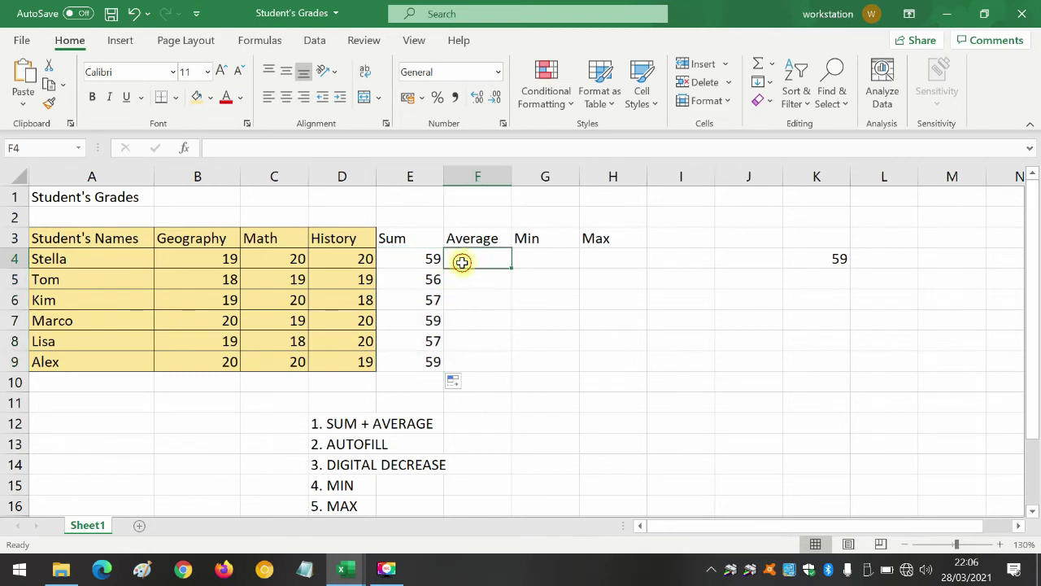
left_click(415, 257)
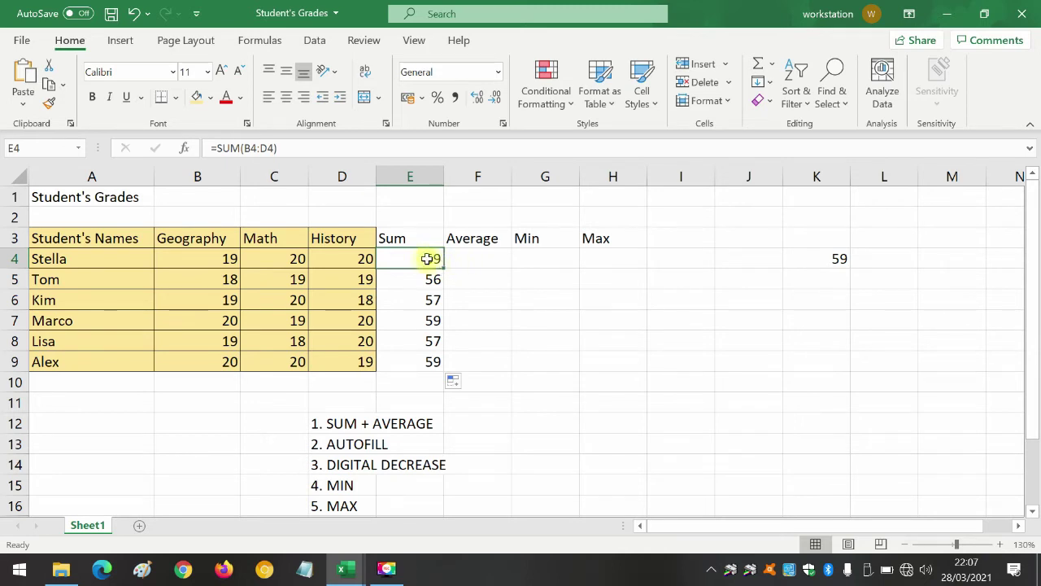
left_click_drag(427, 276, 420, 355)
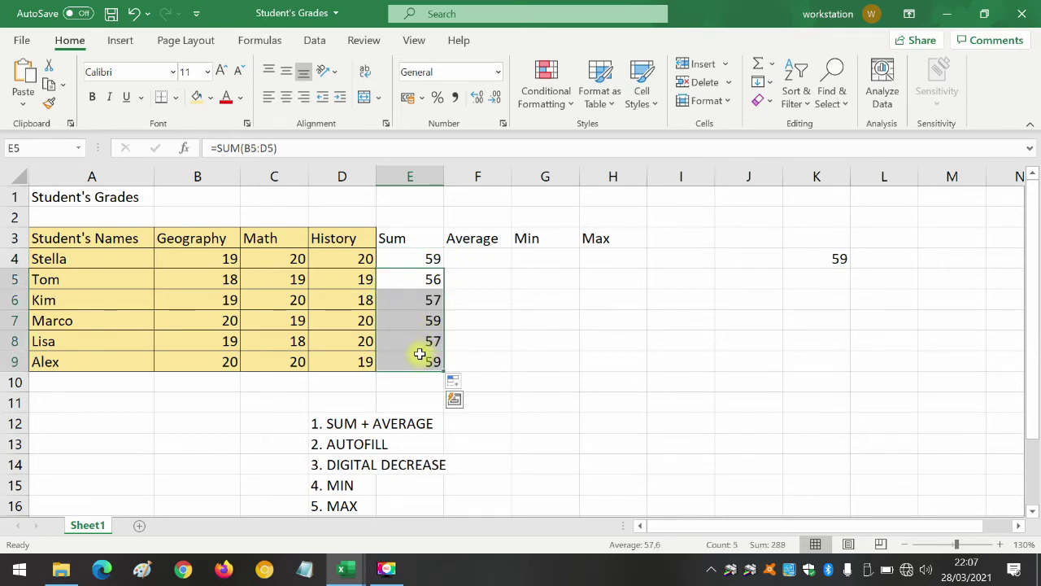
key("ctrl+z")
Step: Autofill the sum formula from E4 down to E9 for all remaining students
left_click(428, 300)
left_click_drag(427, 263, 409, 355)
left_click(409, 257)
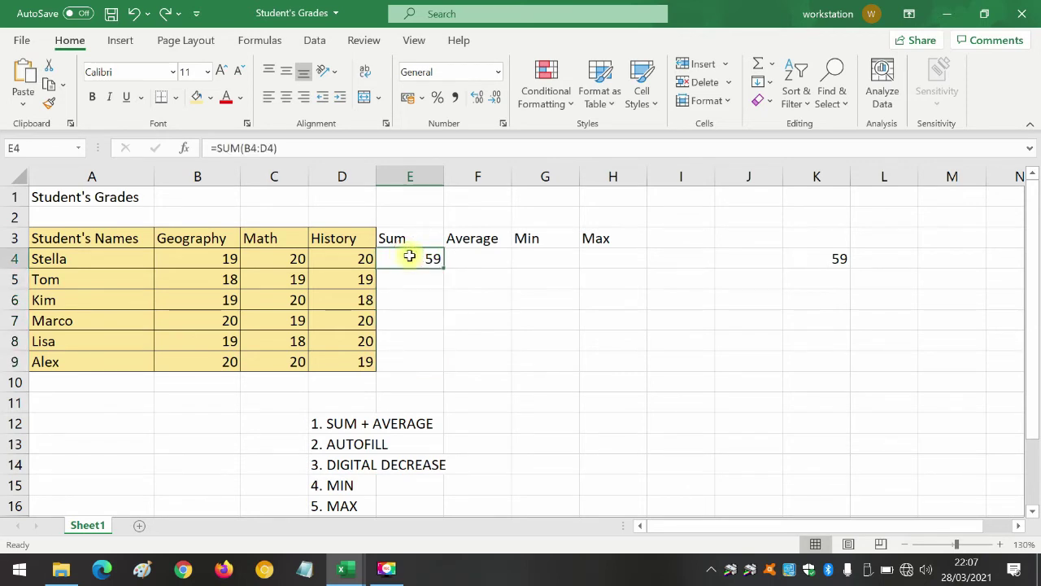
left_click_drag(409, 256, 408, 354)
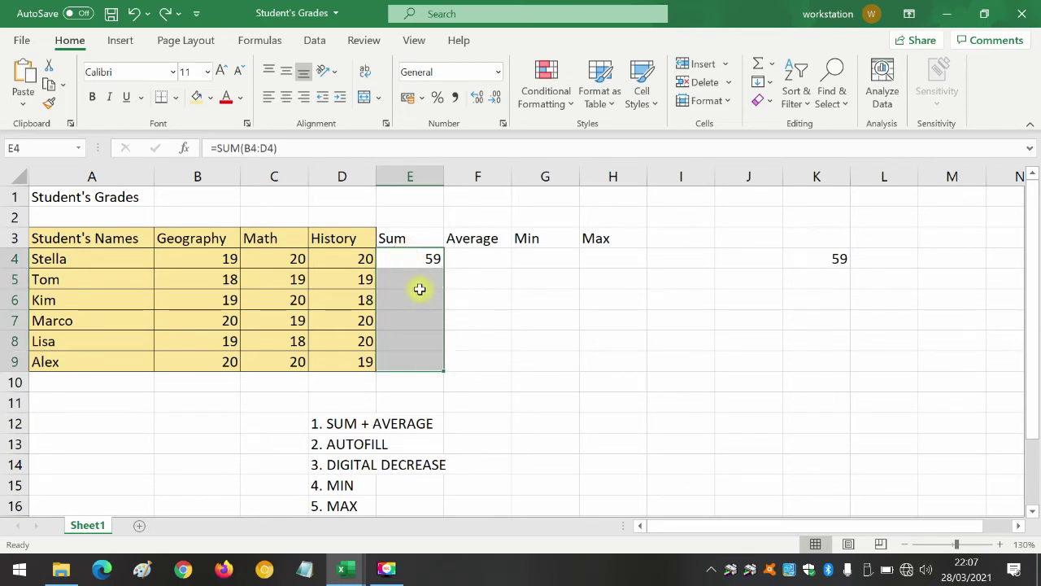
left_click(426, 258)
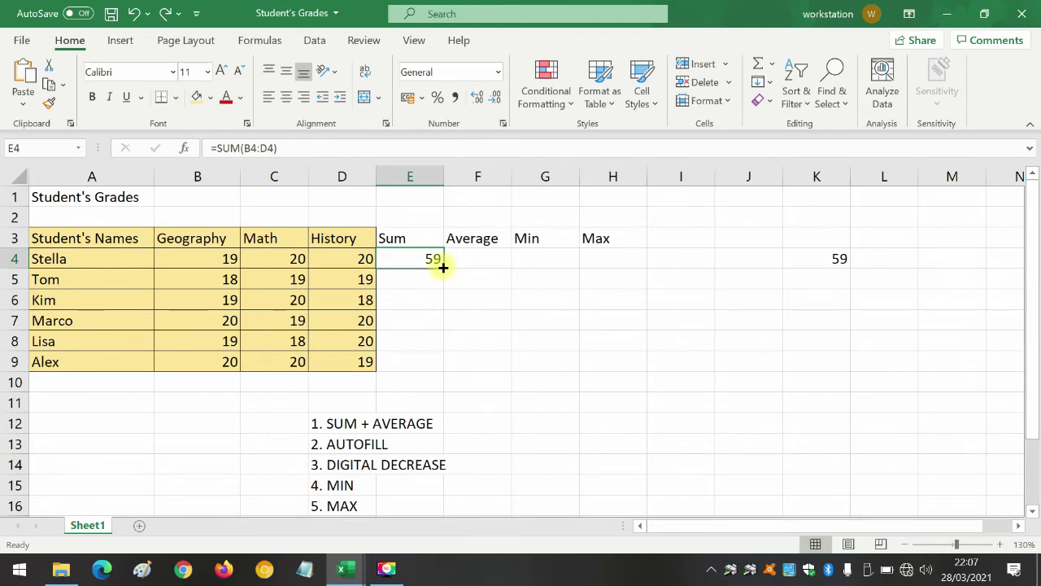
left_click_drag(442, 267, 434, 368)
left_click(426, 295)
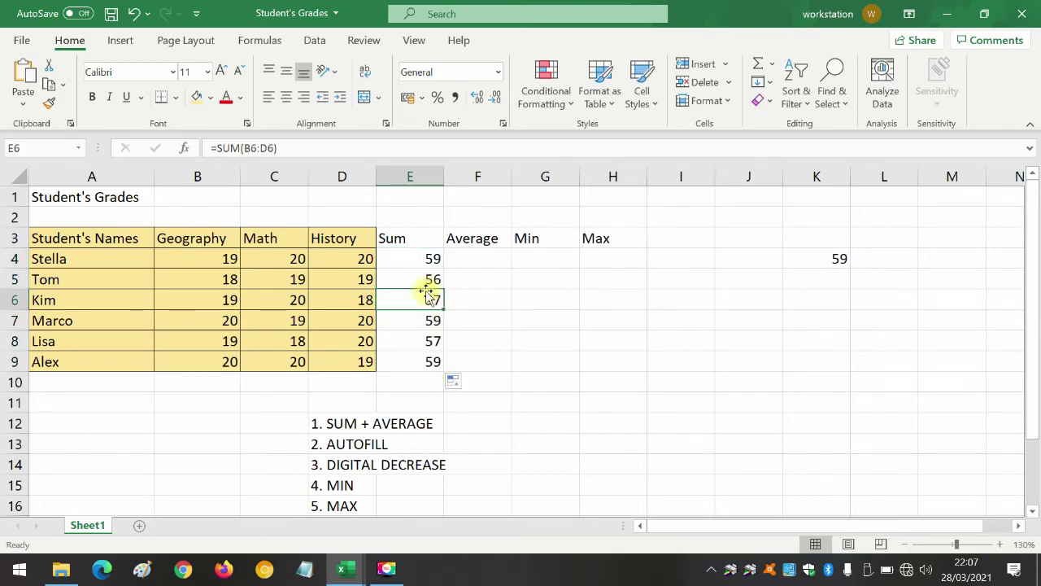
left_click(376, 443)
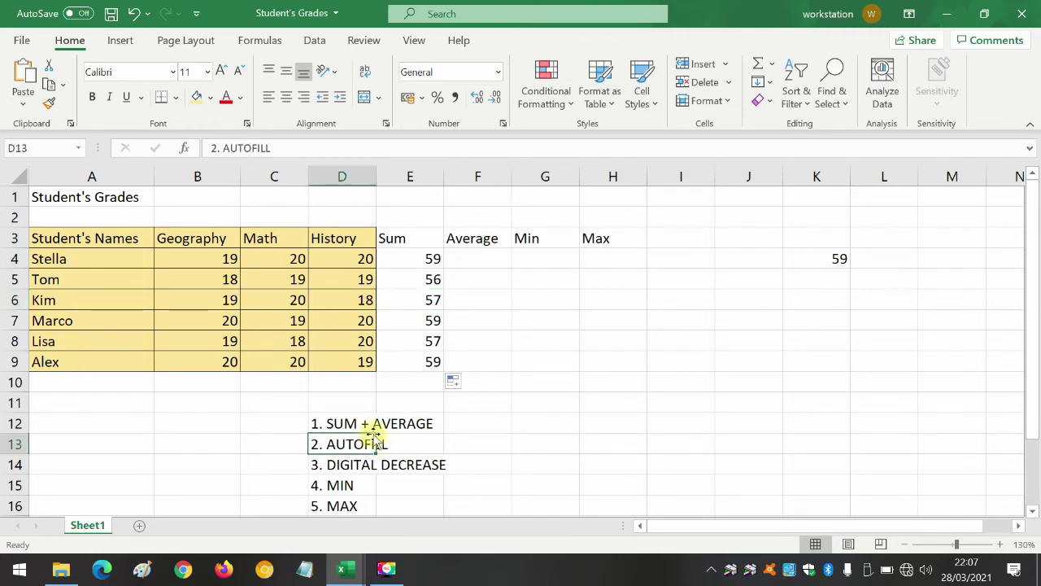
Step: Examine the empty Average column and the first student's three grades in B4:D4 that the average should cover
left_click(477, 262)
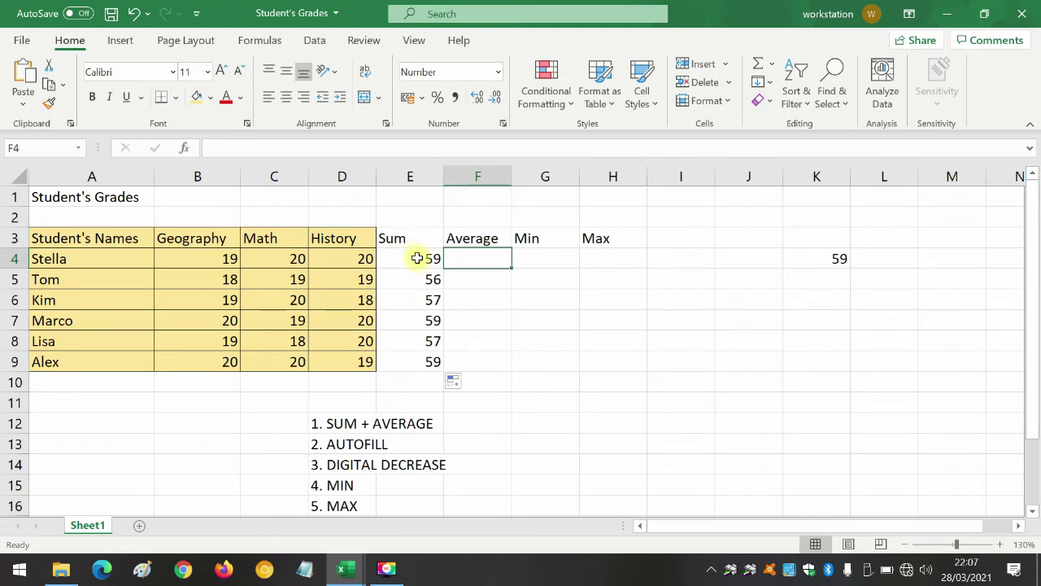
left_click(487, 239)
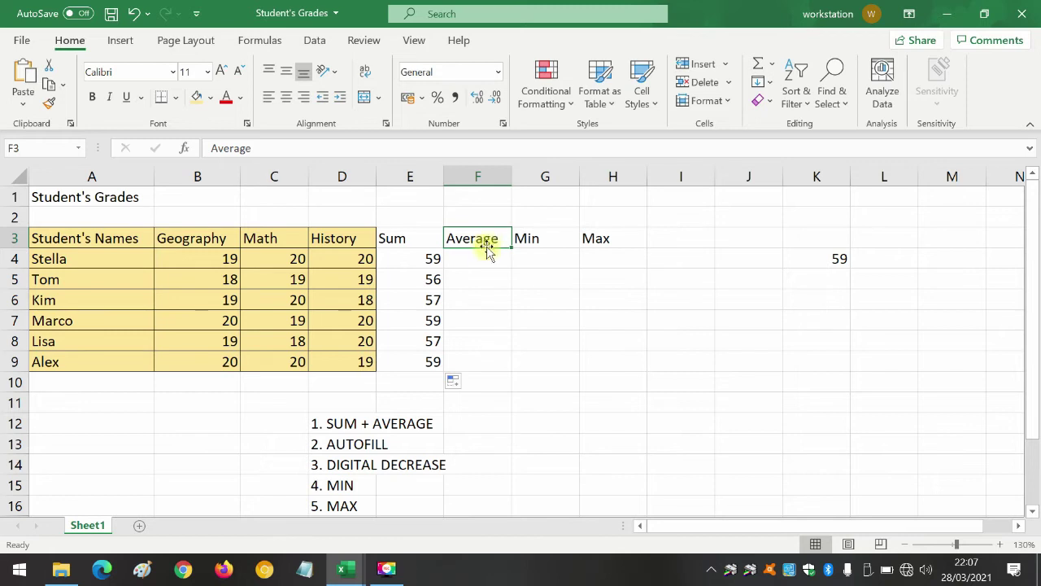
left_click(481, 259)
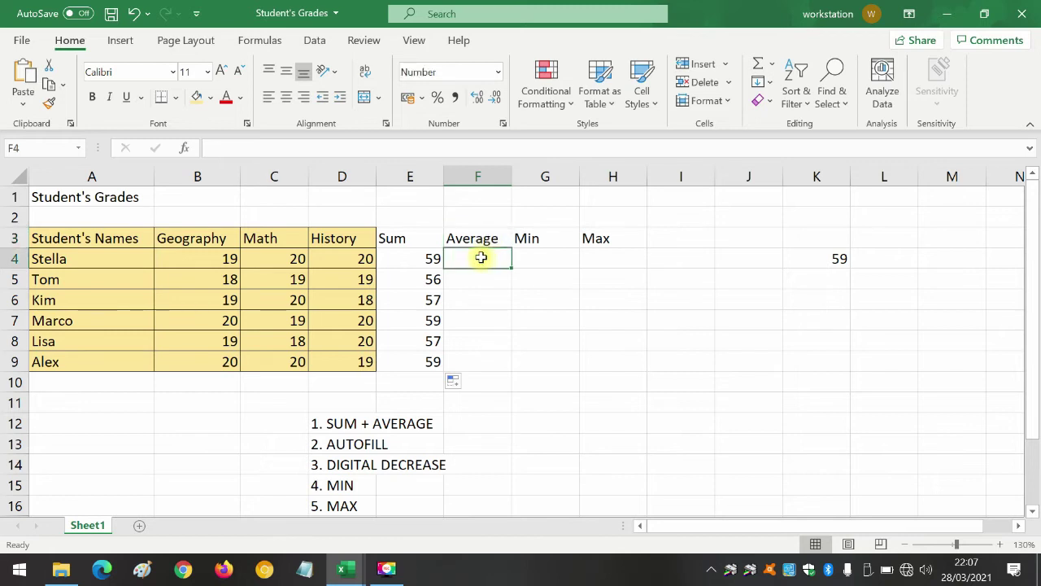
left_click(486, 239)
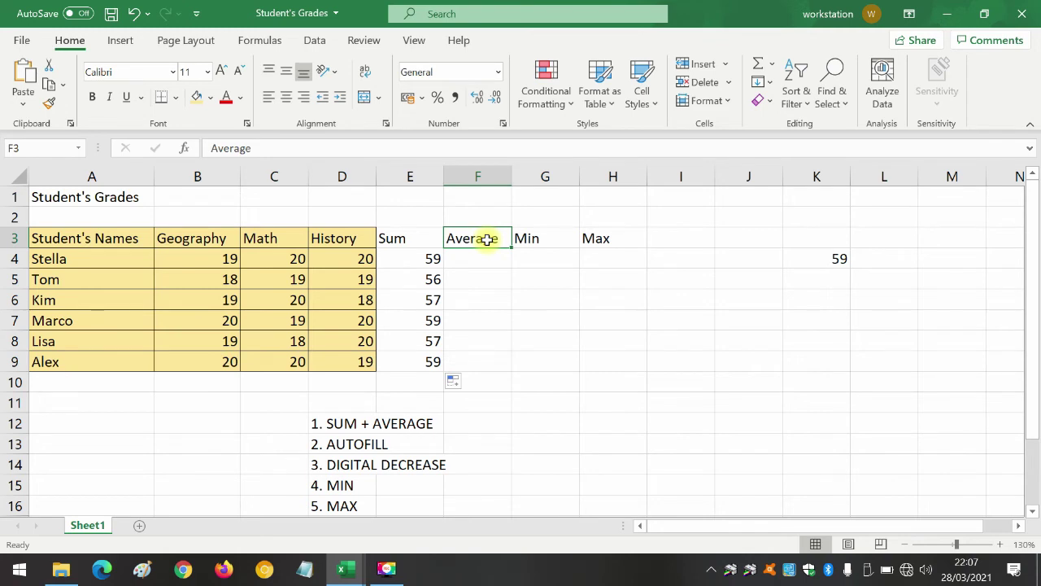
left_click(477, 254)
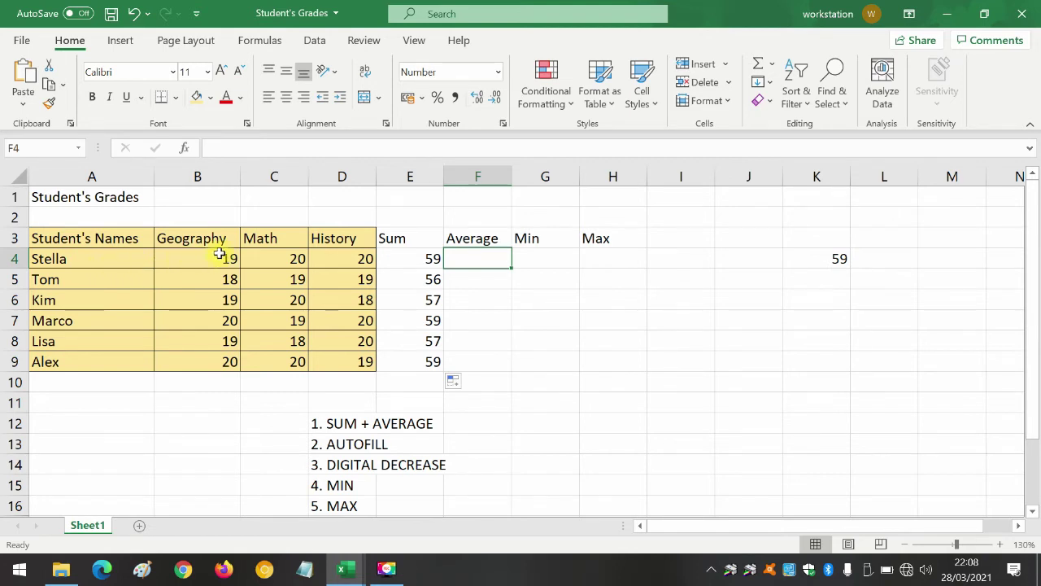
left_click(333, 257)
left_click(221, 259)
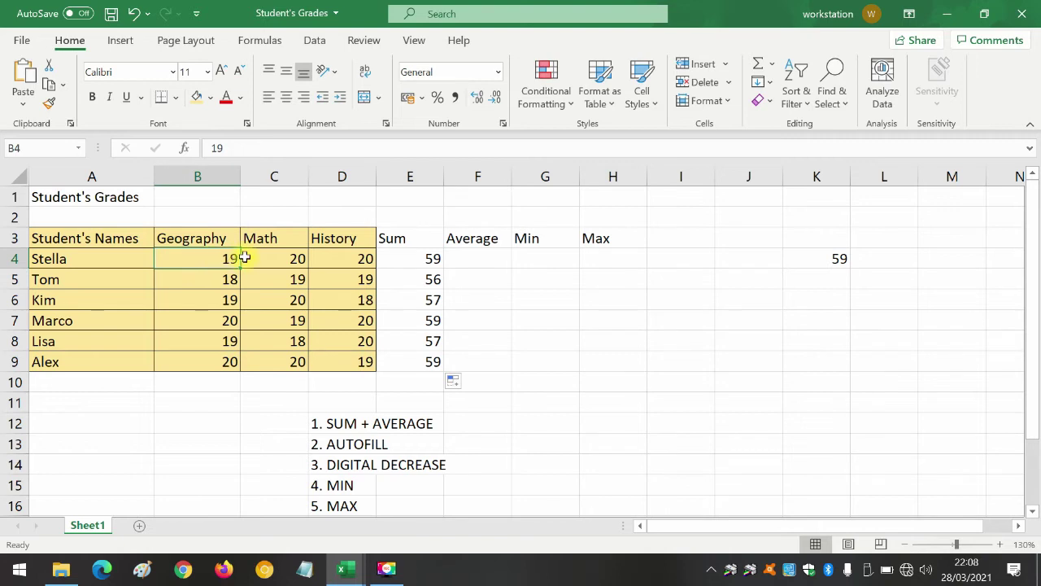
left_click(283, 258)
left_click(335, 258)
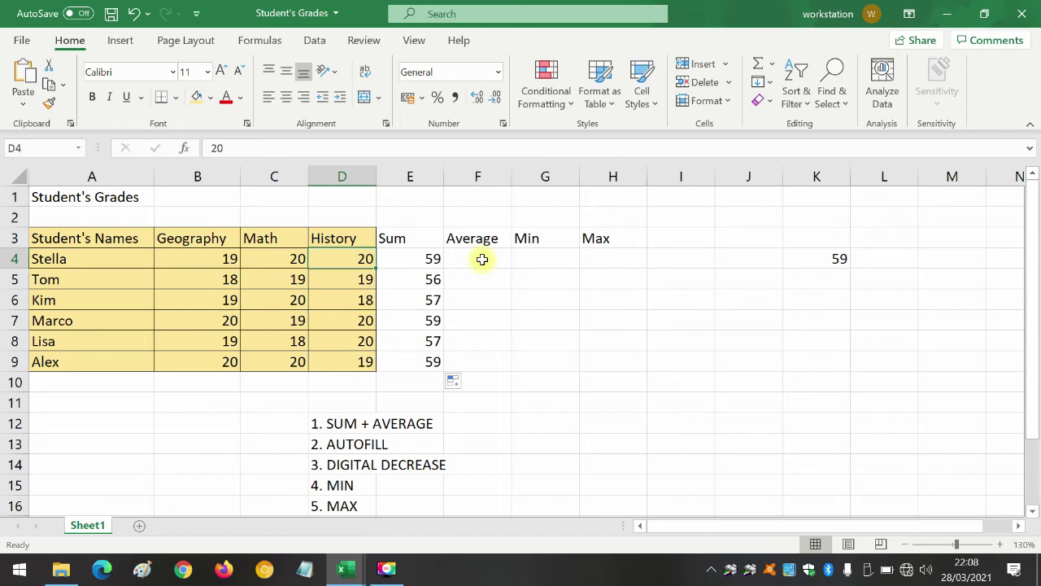
left_click(208, 258)
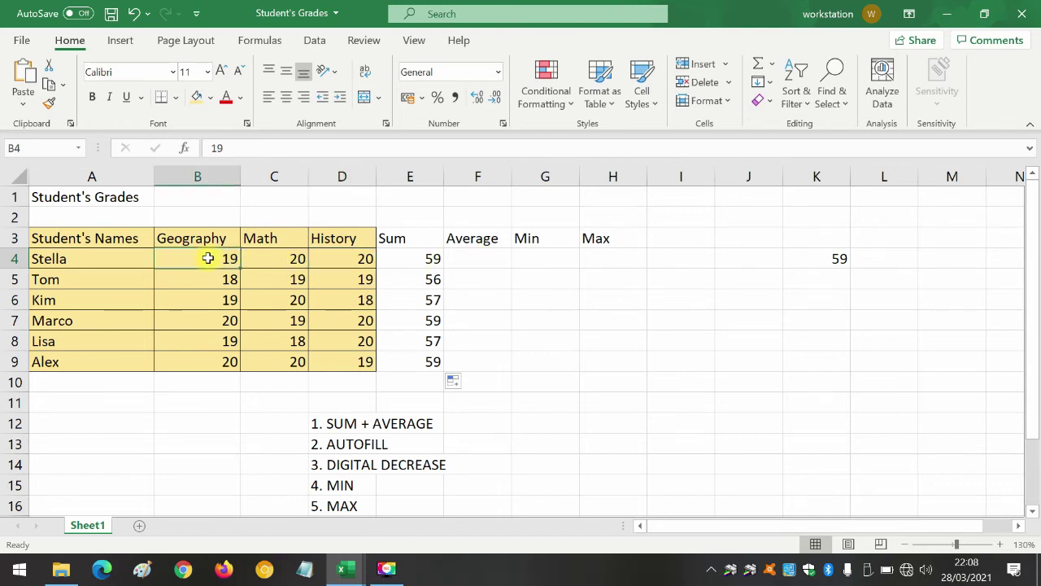
left_click_drag(208, 258, 341, 266)
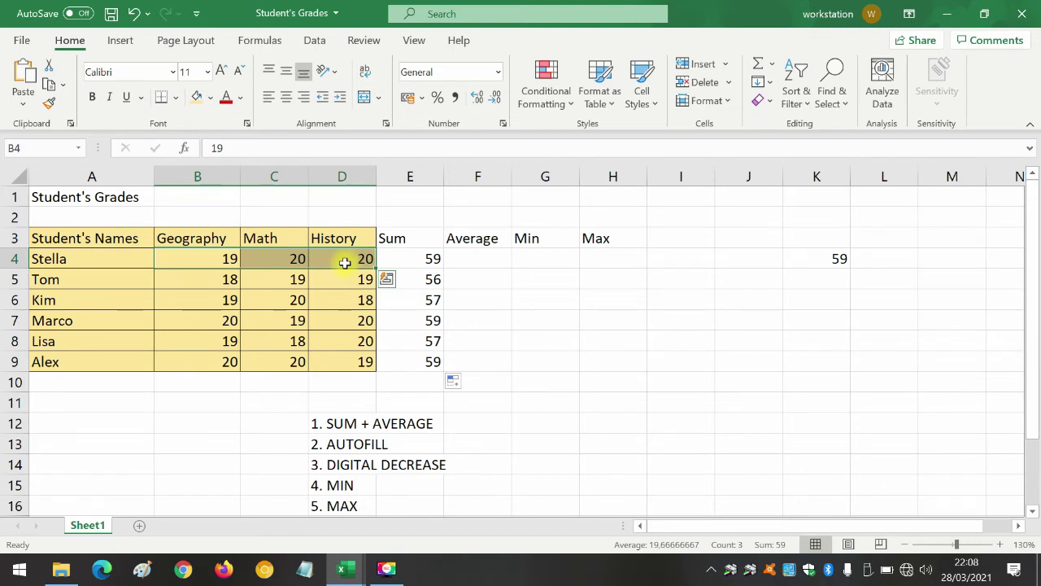
Step: Calculate the first student's average in F4 with the AutoSum Average function over B4:D4 and check the formula
left_click(477, 258)
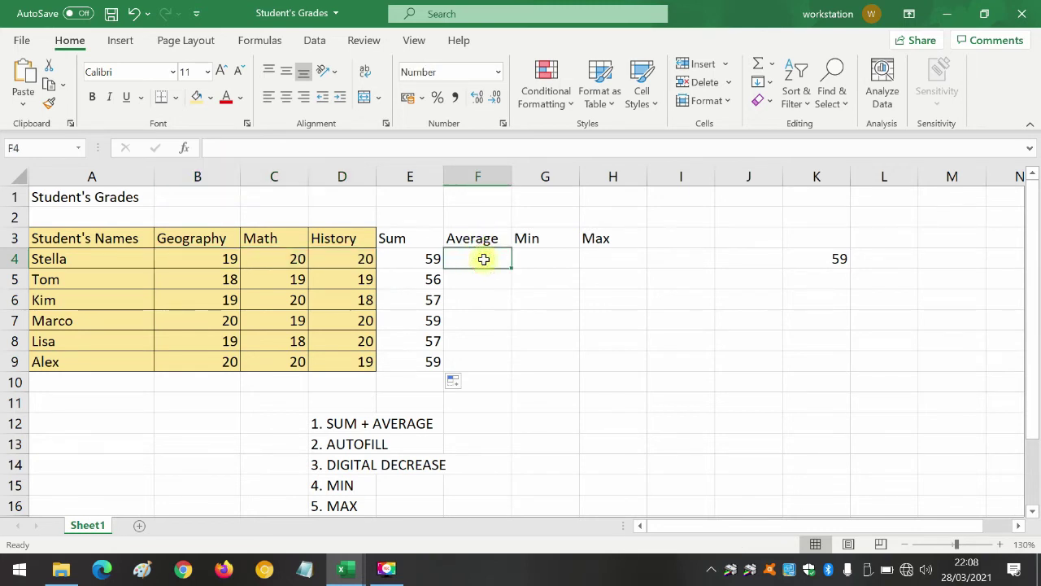
left_click(772, 68)
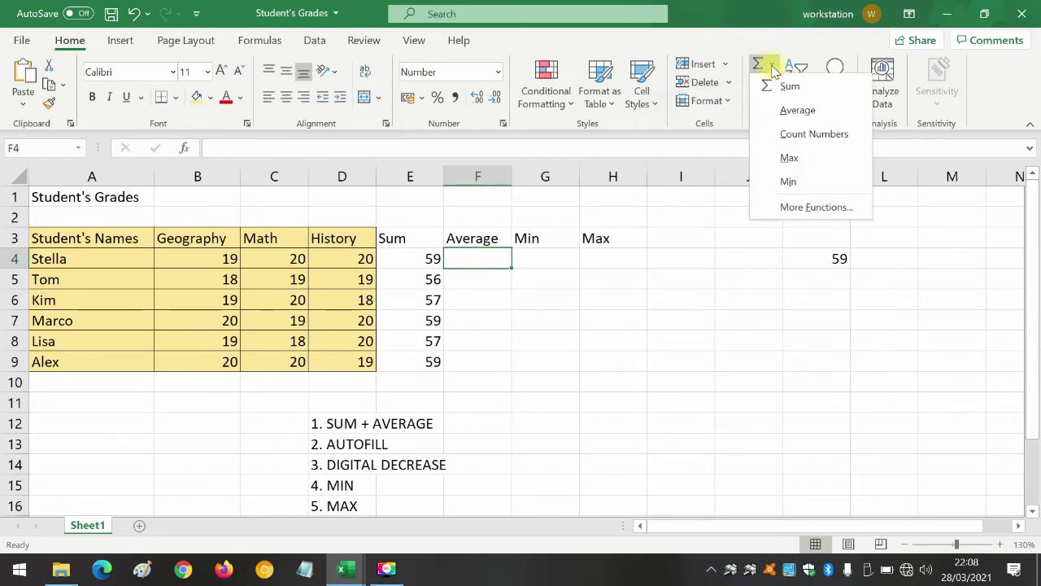
left_click(794, 112)
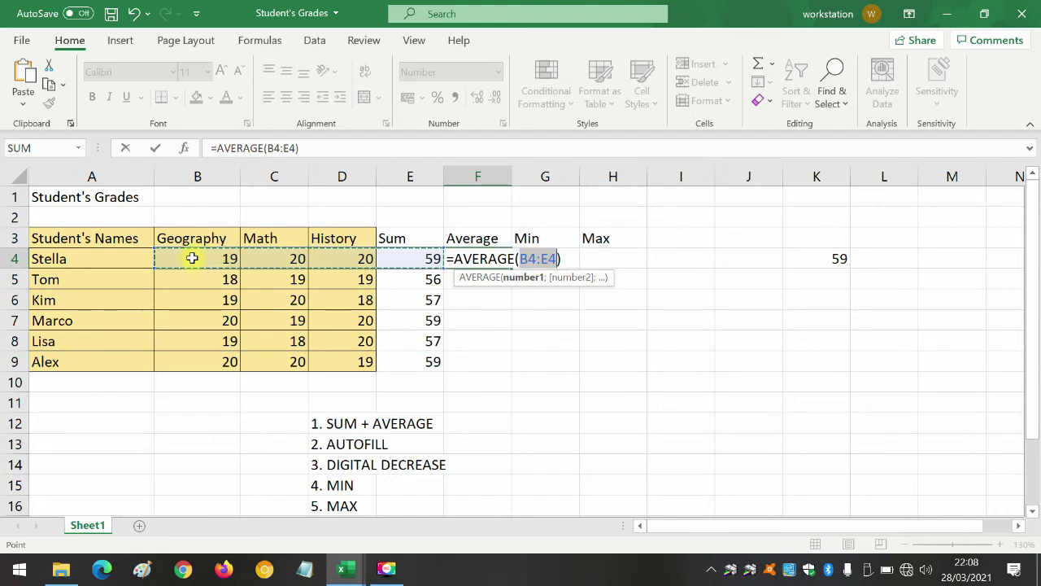
left_click_drag(192, 257, 336, 258)
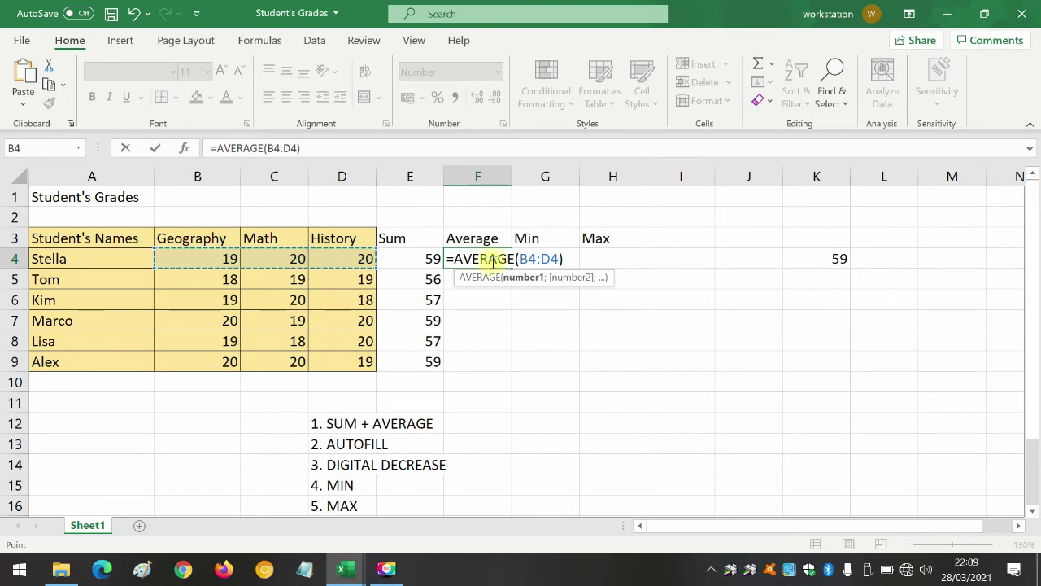
key("Return")
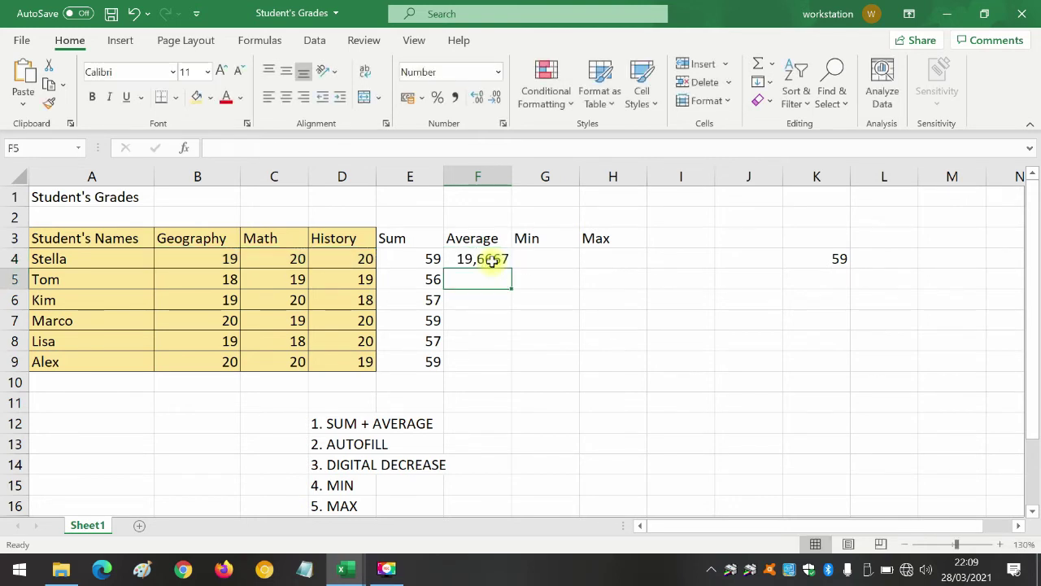
left_click(495, 262)
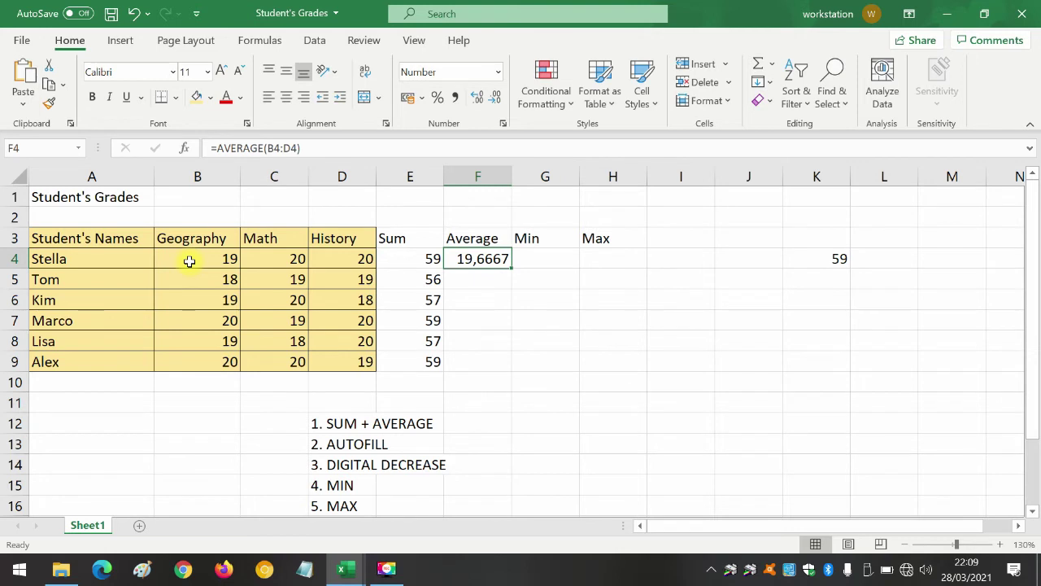
left_click(473, 276)
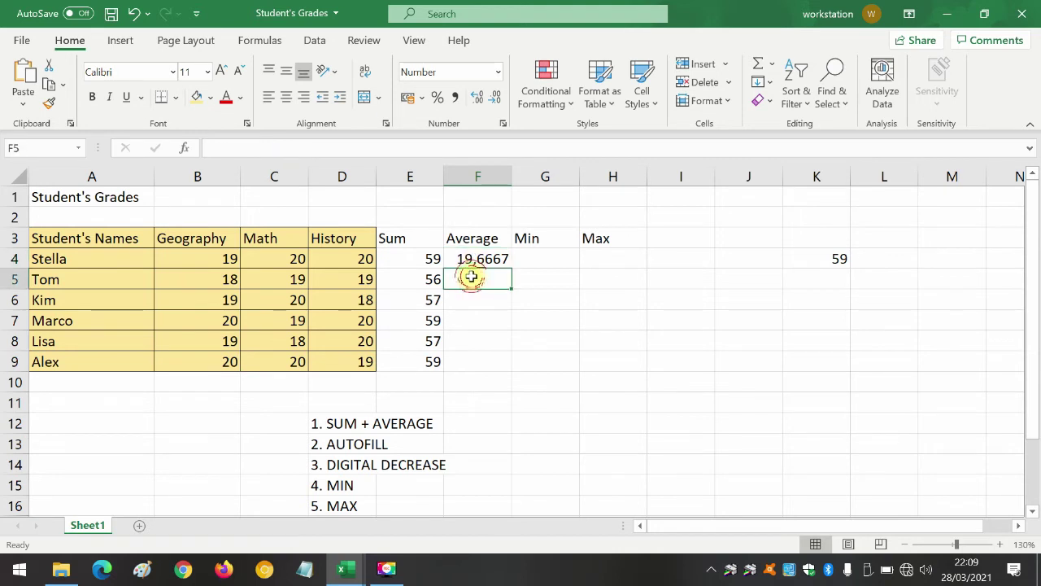
Step: Autofill the average formula from F4 down to F9 for all remaining students and check the filled cells
left_click(480, 257)
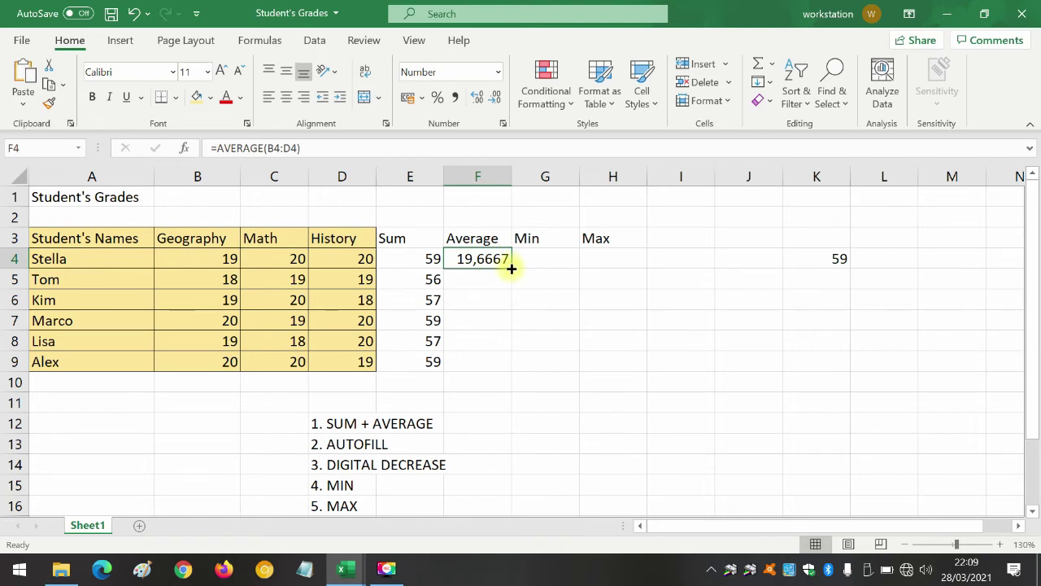
left_click_drag(511, 268, 507, 368)
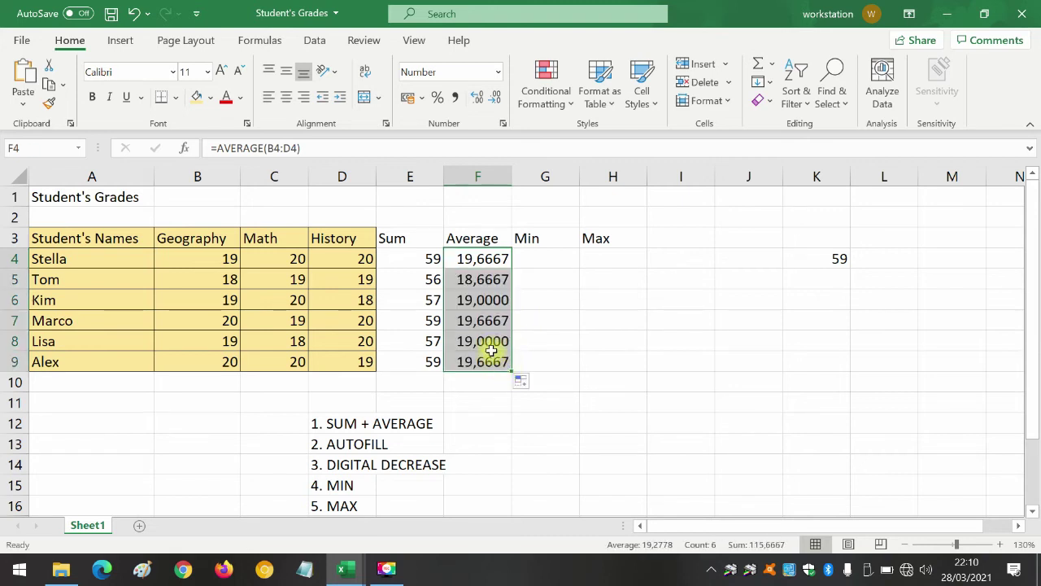
left_click(482, 279)
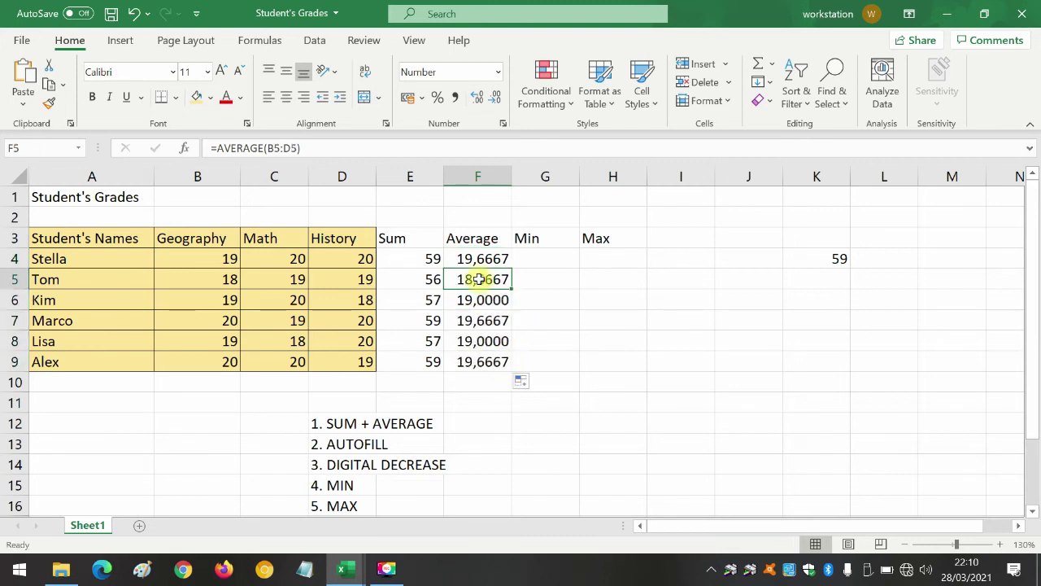
left_click(480, 260)
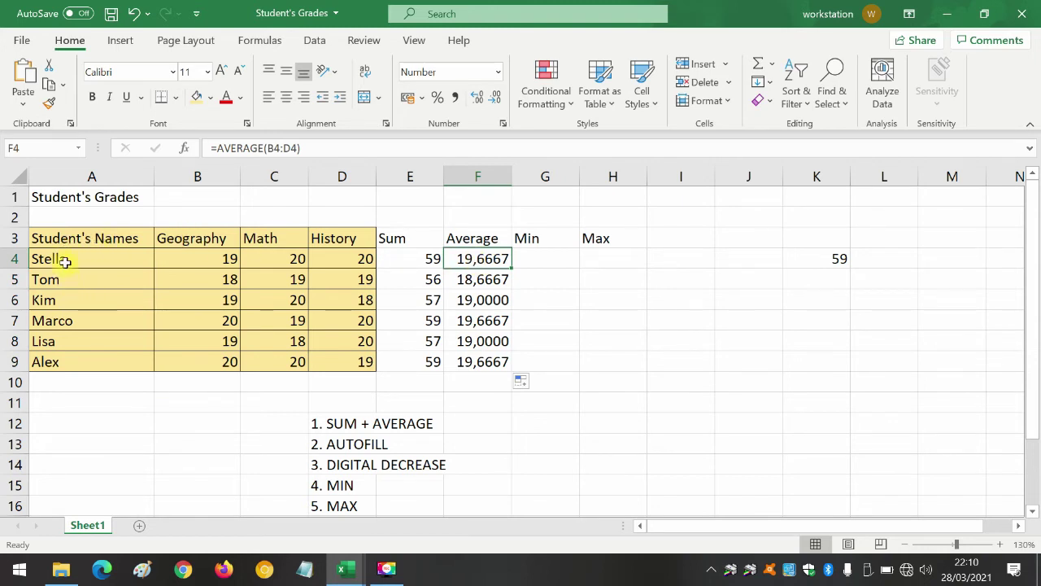
left_click(478, 317)
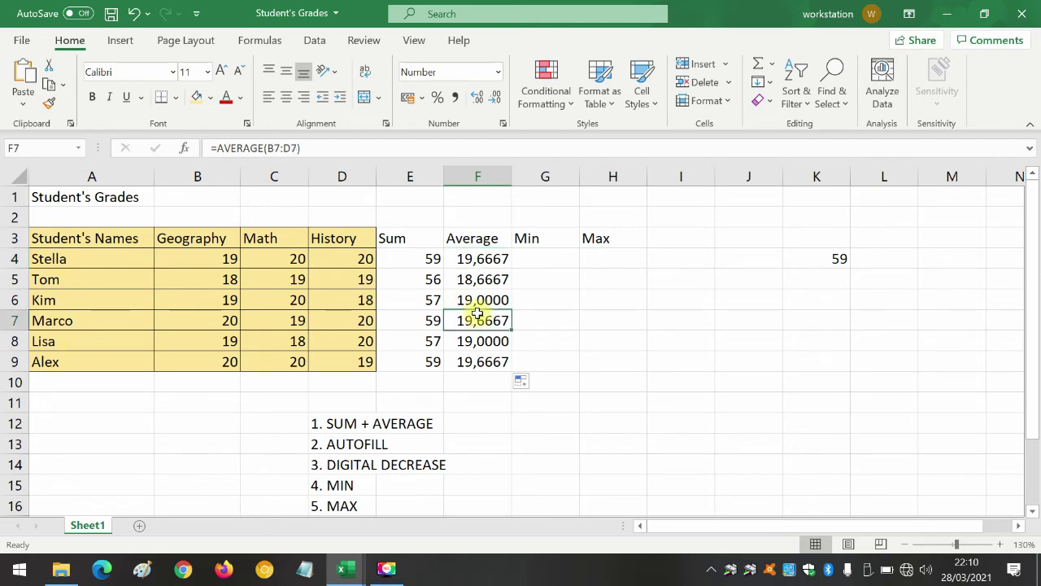
left_click(490, 262)
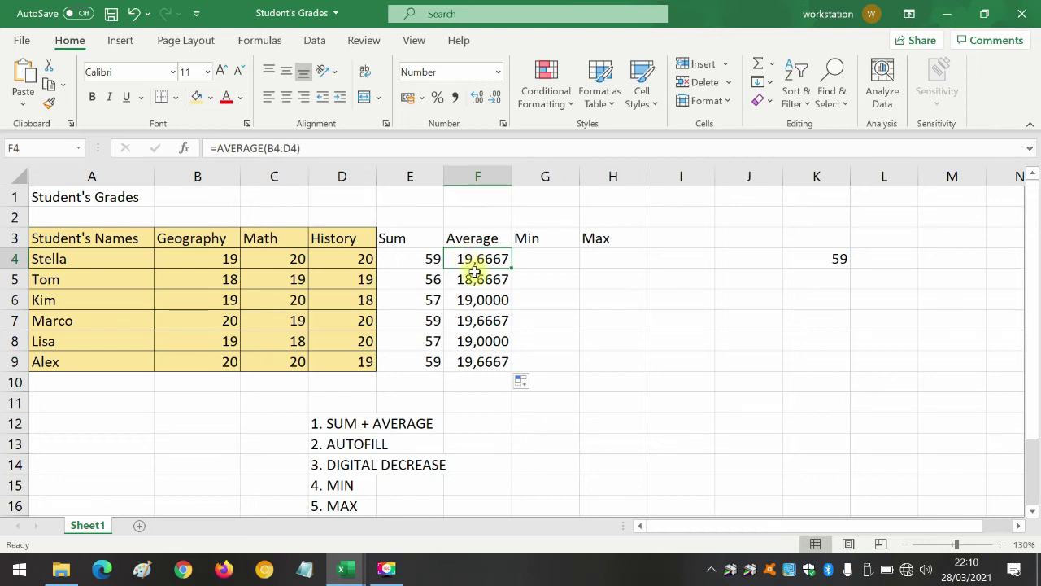
left_click(476, 279)
left_click(478, 259)
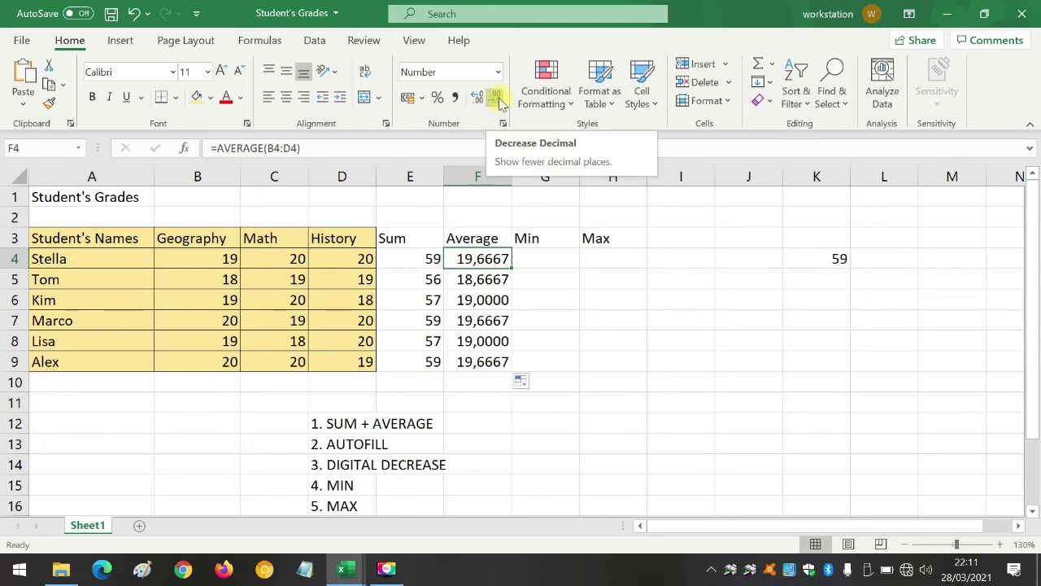
Step: Correct the third item of the function list in D14 to read "3. DECIMAL DECREASE"
left_click(344, 464)
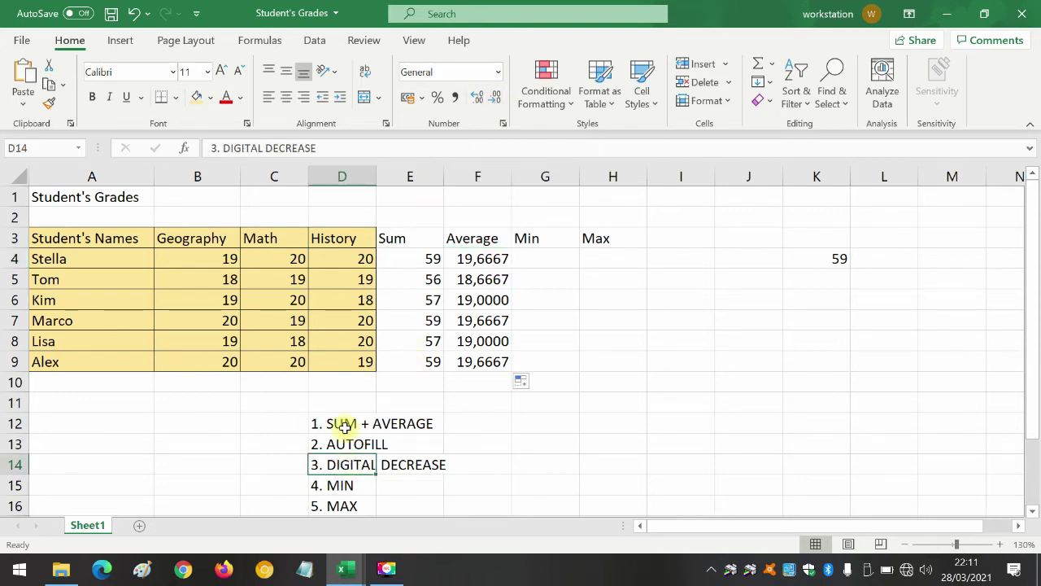
left_click_drag(262, 148, 223, 147)
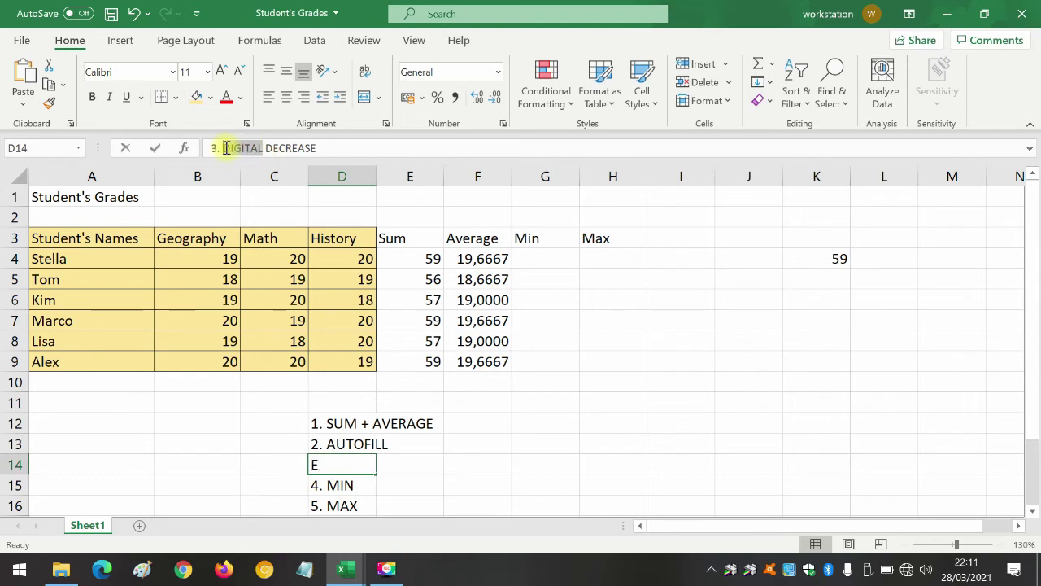
type("DECIMAL")
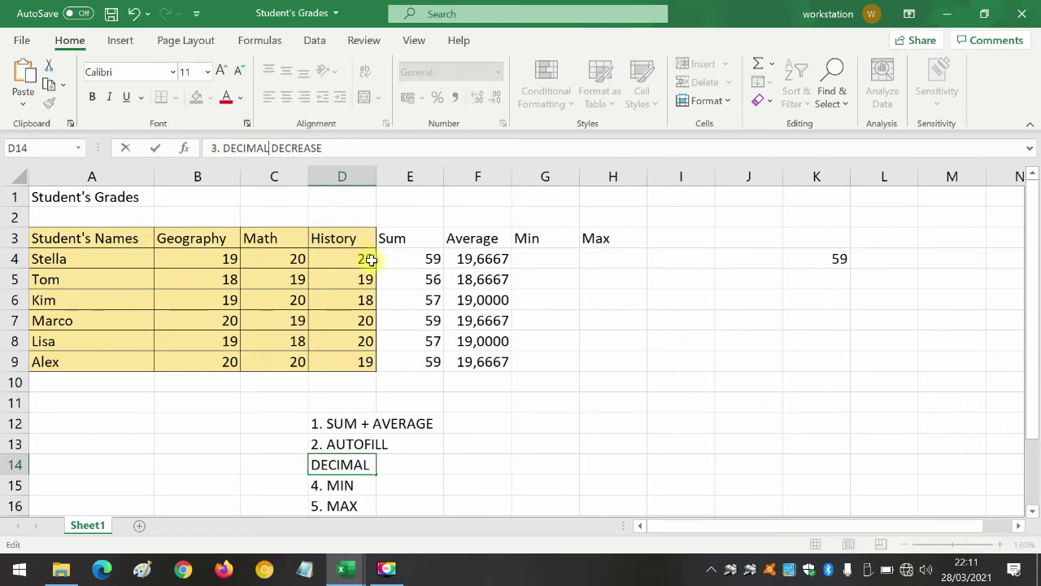
left_click(465, 392)
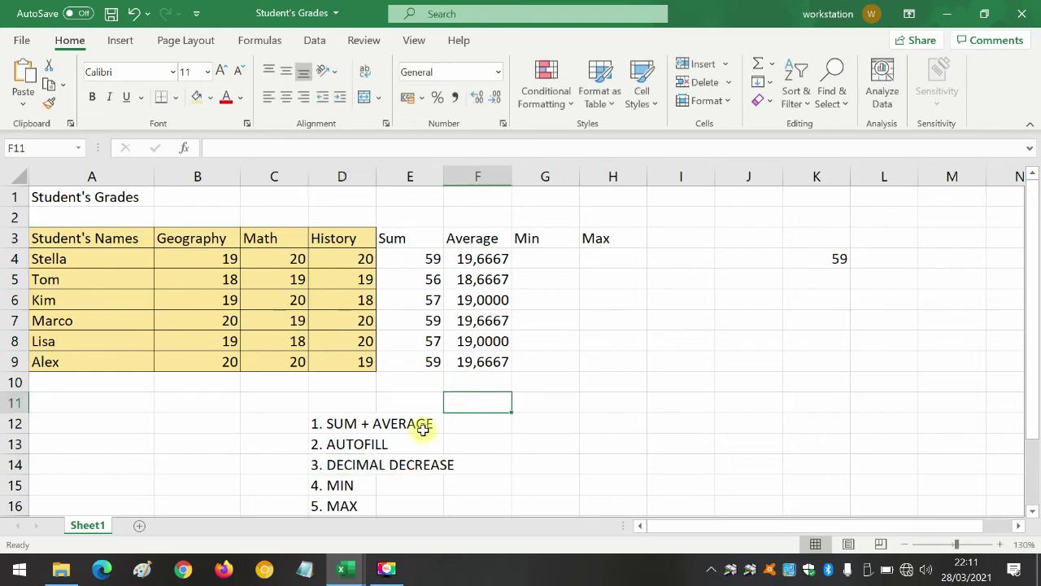
left_click(343, 463)
left_click(403, 469)
left_click(336, 462)
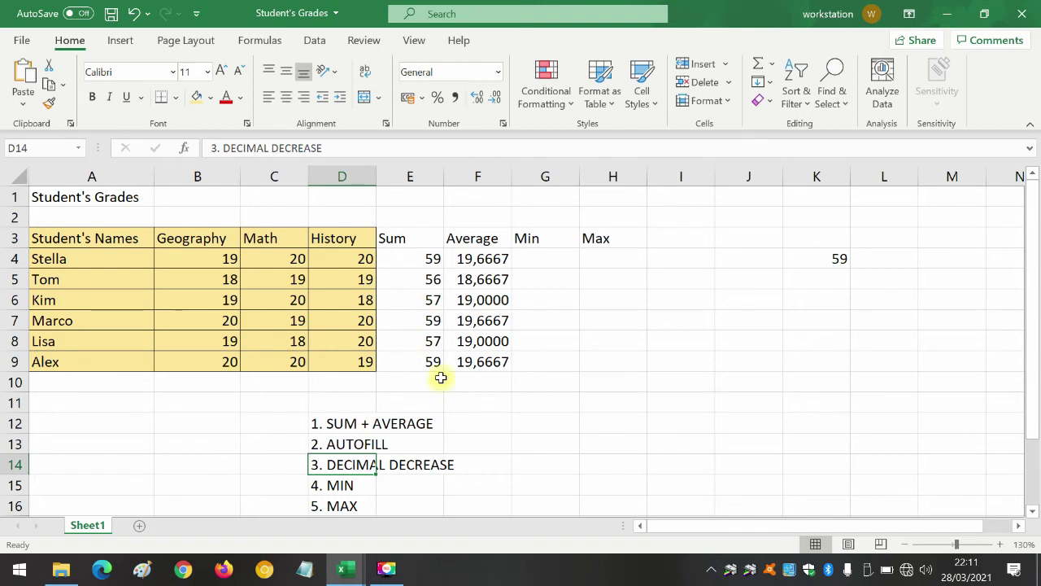
Step: Decrease the decimals of the first student's average in F4 until it shows a whole number
left_click(492, 265)
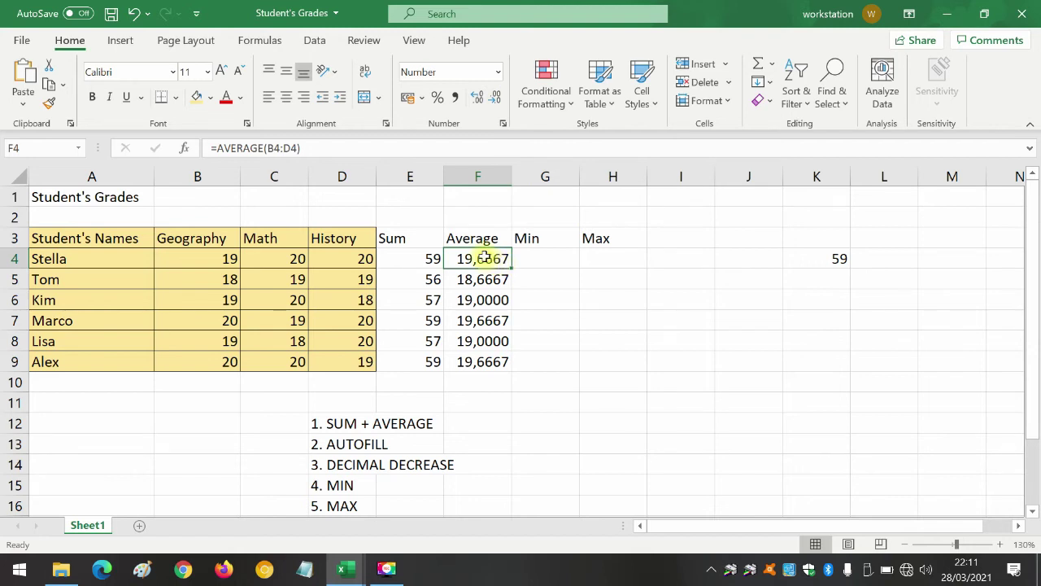
left_click(496, 98)
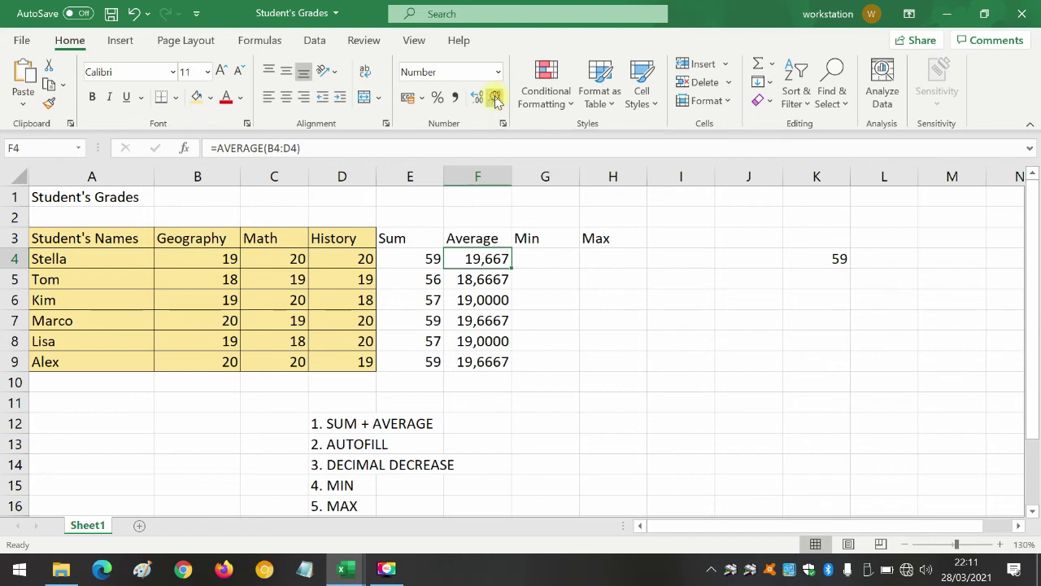
left_click(496, 98)
left_click(496, 98)
left_click(496, 98)
left_click(496, 99)
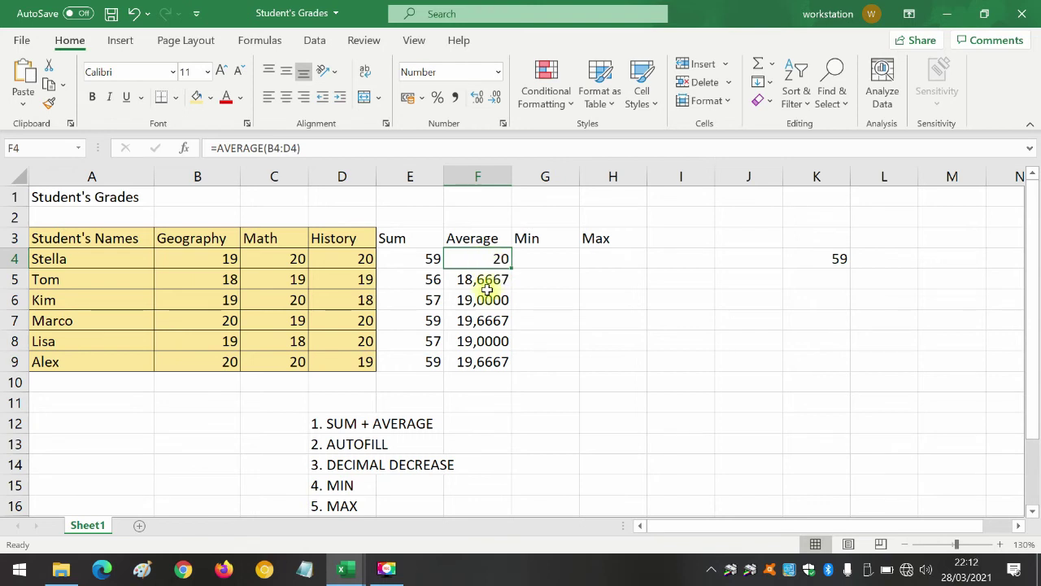
Step: Reduce the second student's average in F5 to zero decimal places
left_click(486, 281)
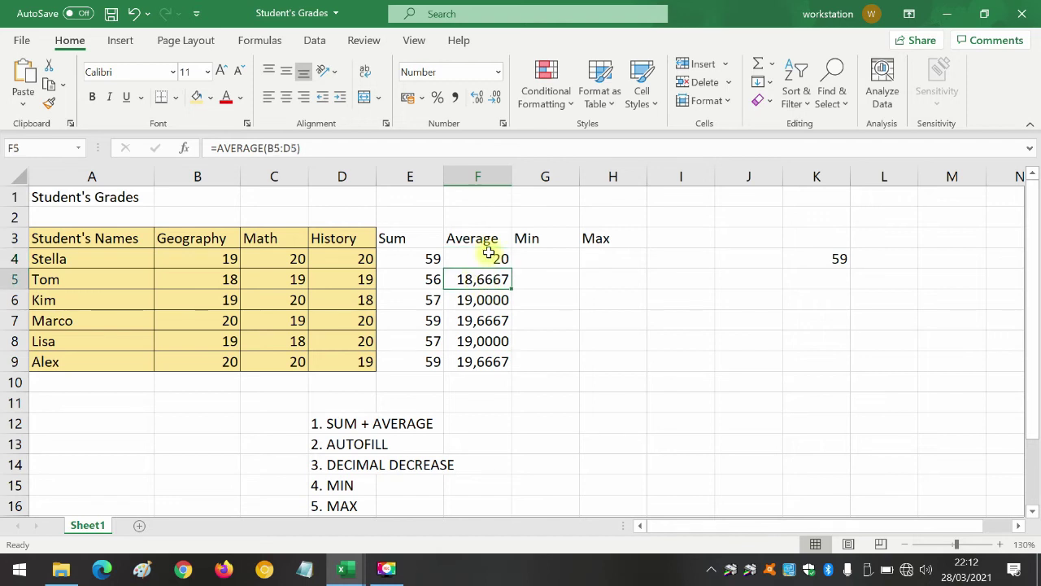
left_click(493, 260)
left_click(490, 279)
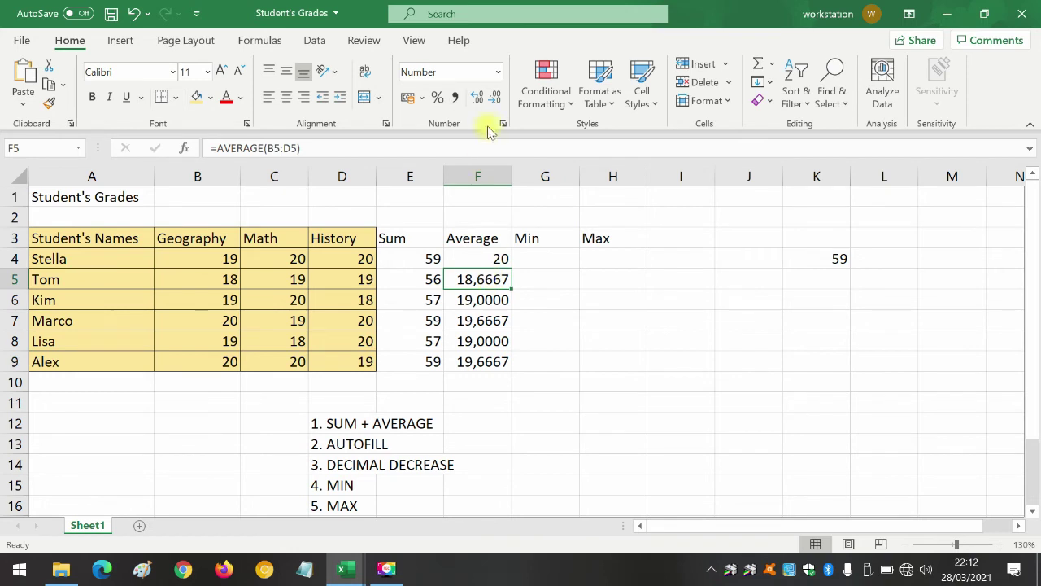
left_click(494, 97)
left_click(495, 98)
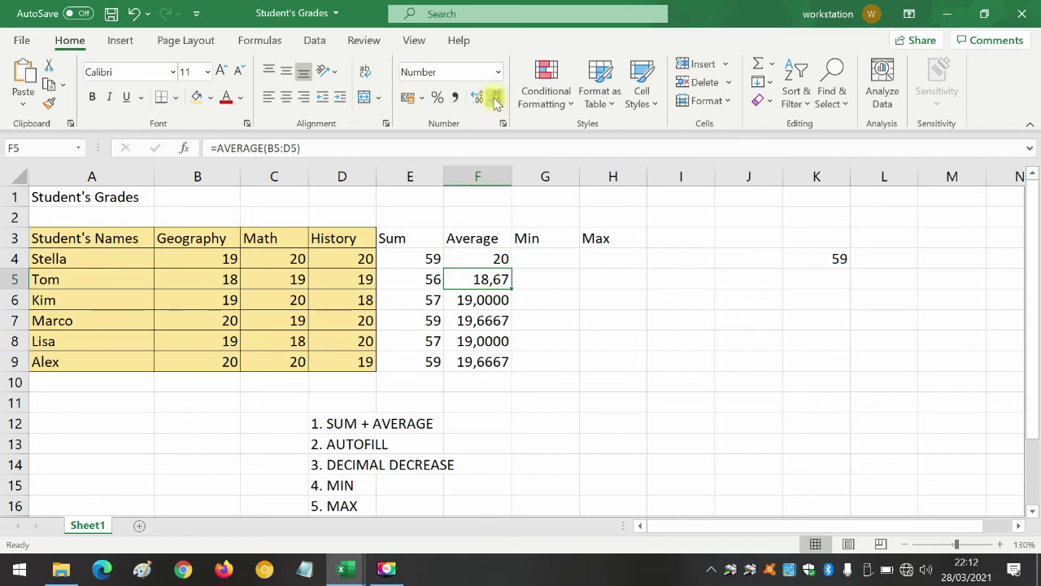
left_click(495, 98)
left_click(495, 99)
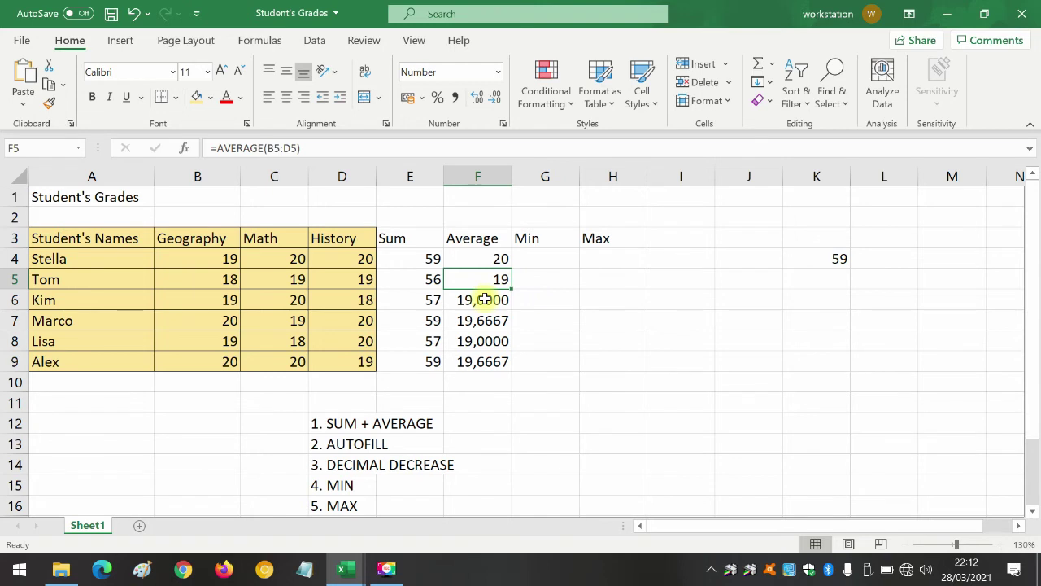
Step: Reduce the remaining averages in F6:F9 together to zero decimal places and check the Average column
left_click_drag(484, 300, 476, 359)
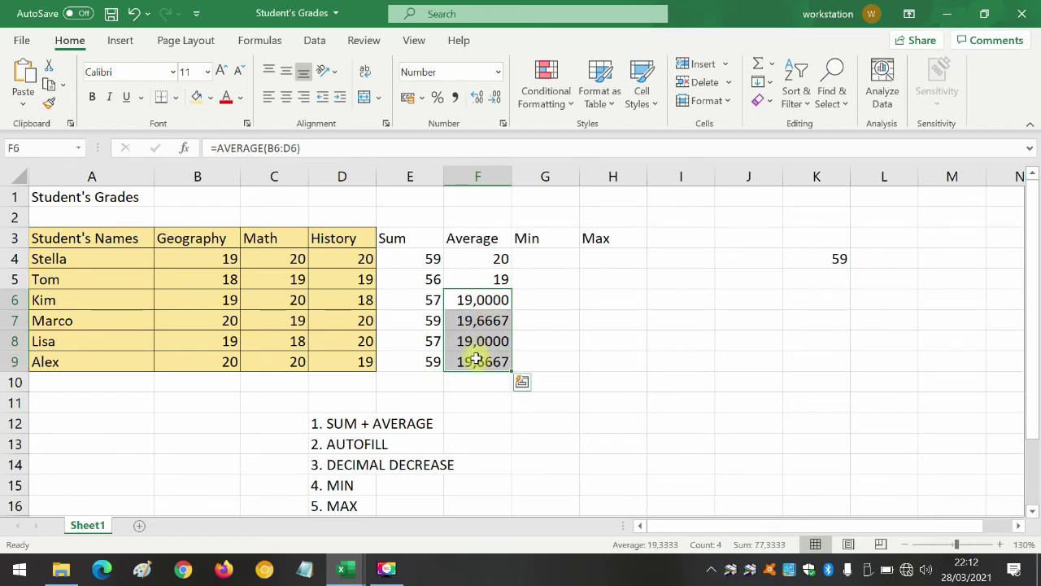
left_click(497, 101)
left_click(498, 100)
left_click(497, 101)
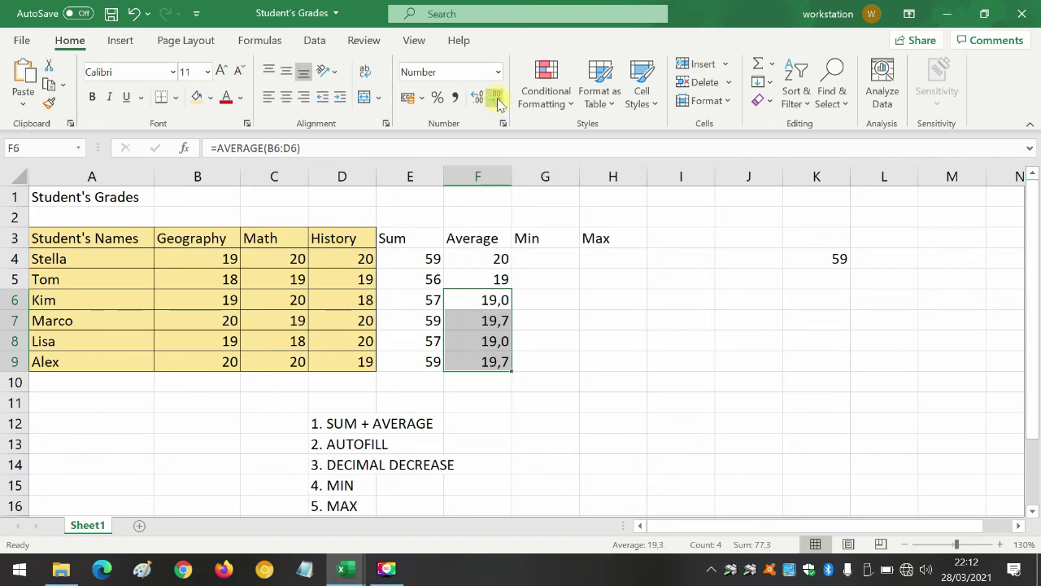
left_click(498, 101)
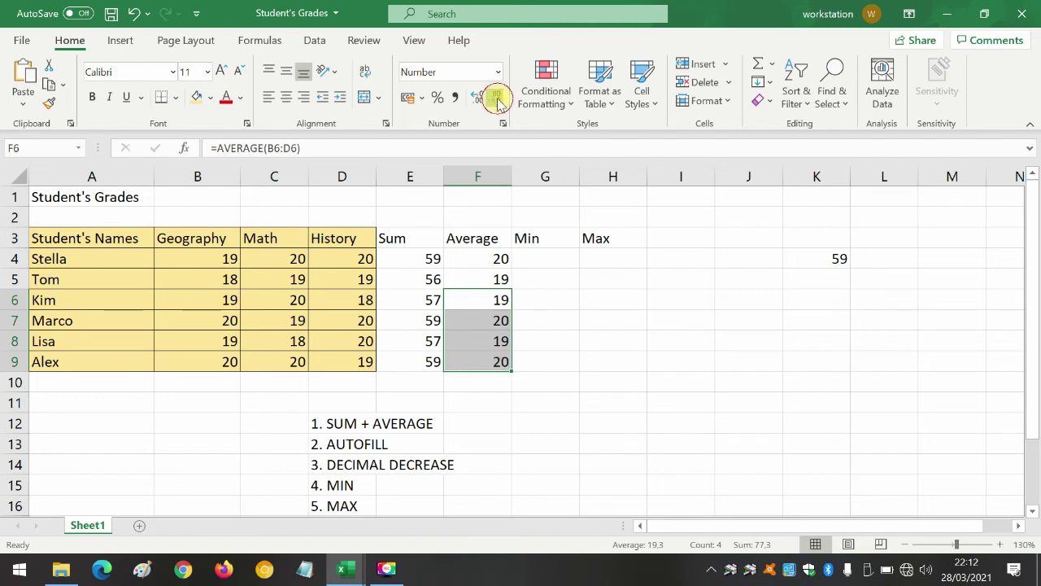
left_click(500, 320)
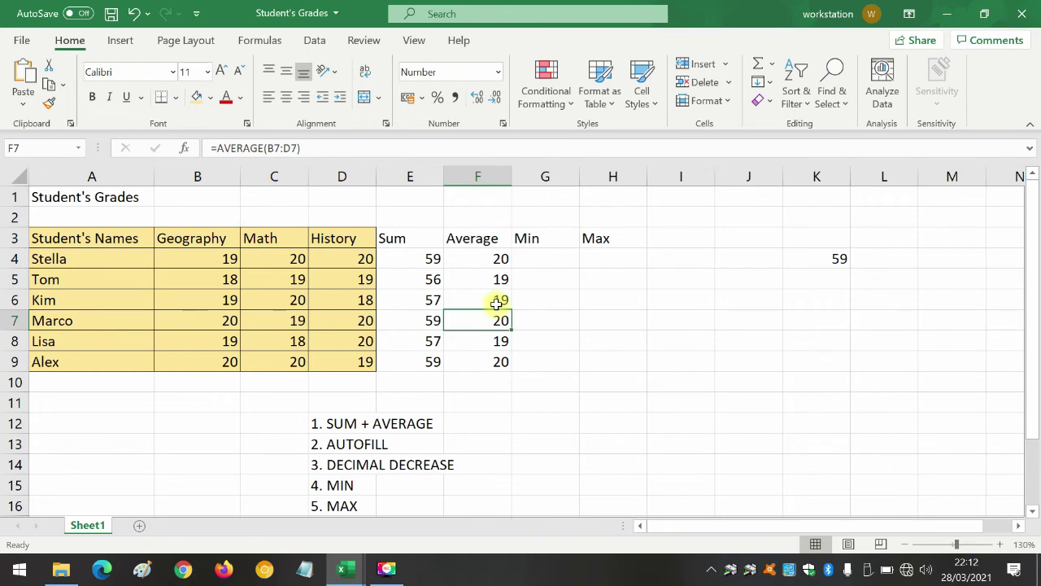
left_click(494, 278)
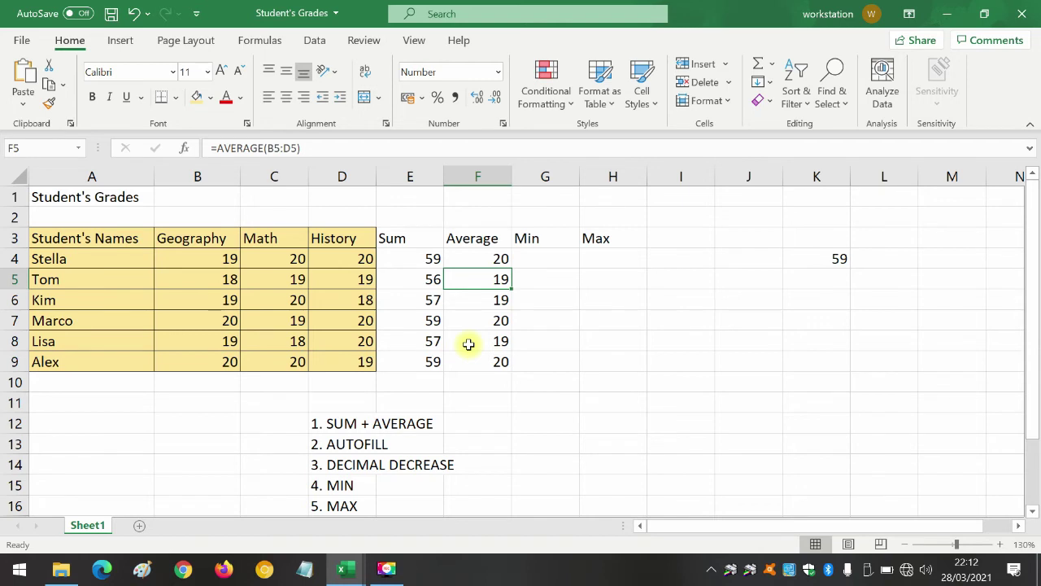
Step: Calculate the first student's lowest grade in G4 with the AutoSum Min function over B4:D4 and check the formula
left_click(545, 257)
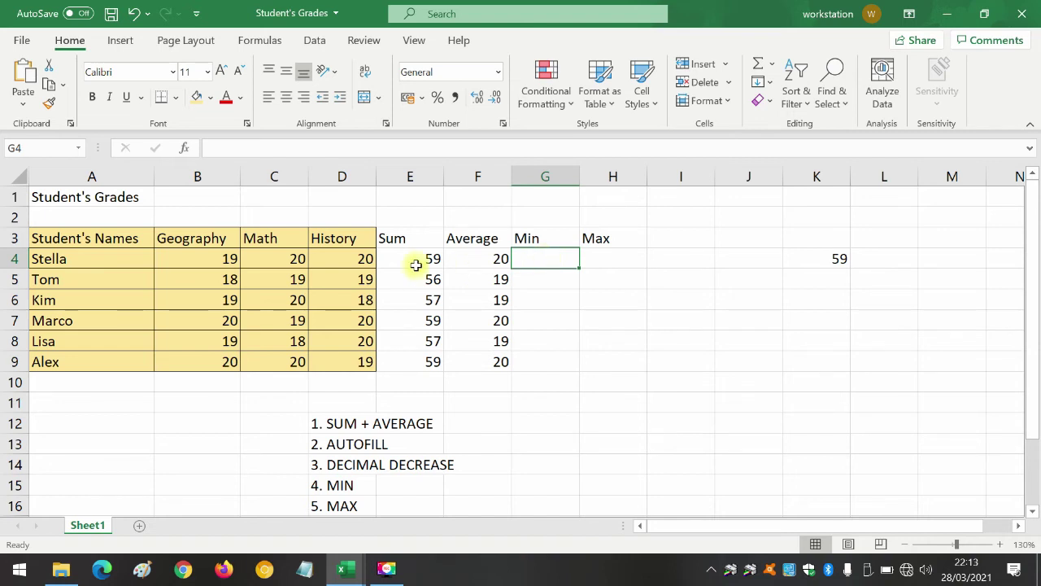
left_click_drag(210, 257, 332, 259)
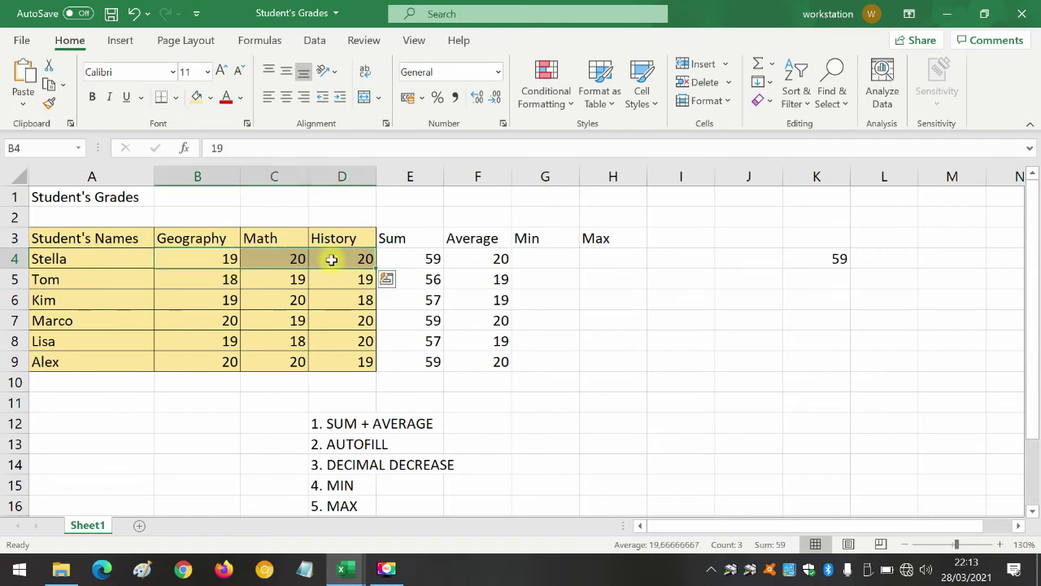
left_click(213, 256)
left_click_drag(214, 256, 321, 258)
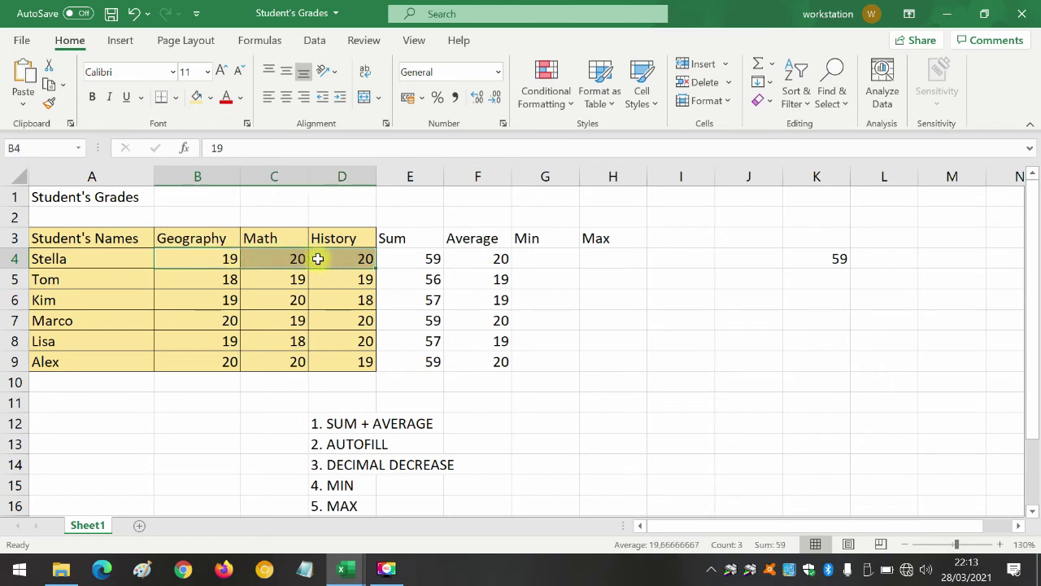
left_click(537, 258)
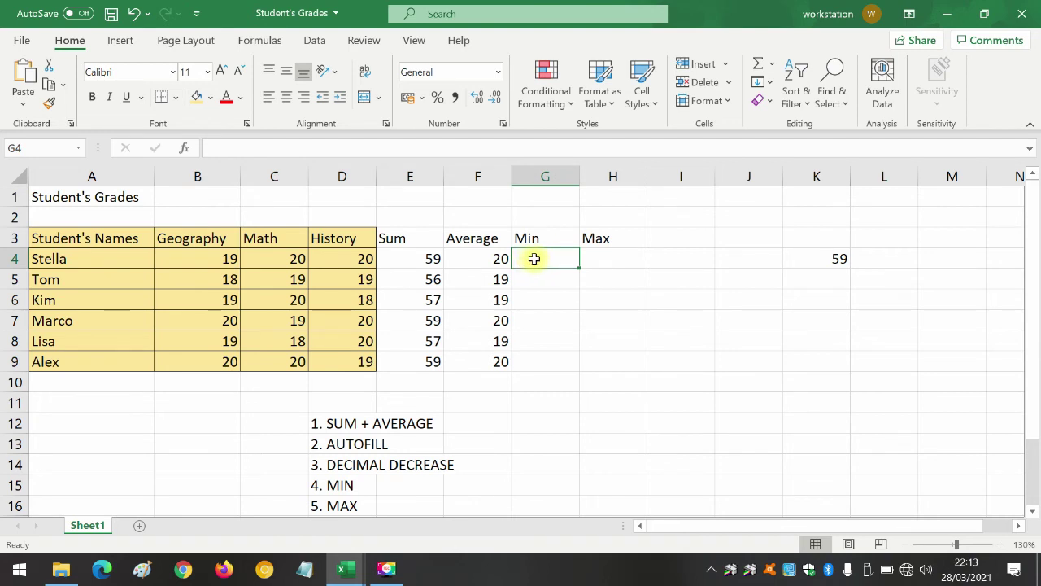
left_click(773, 65)
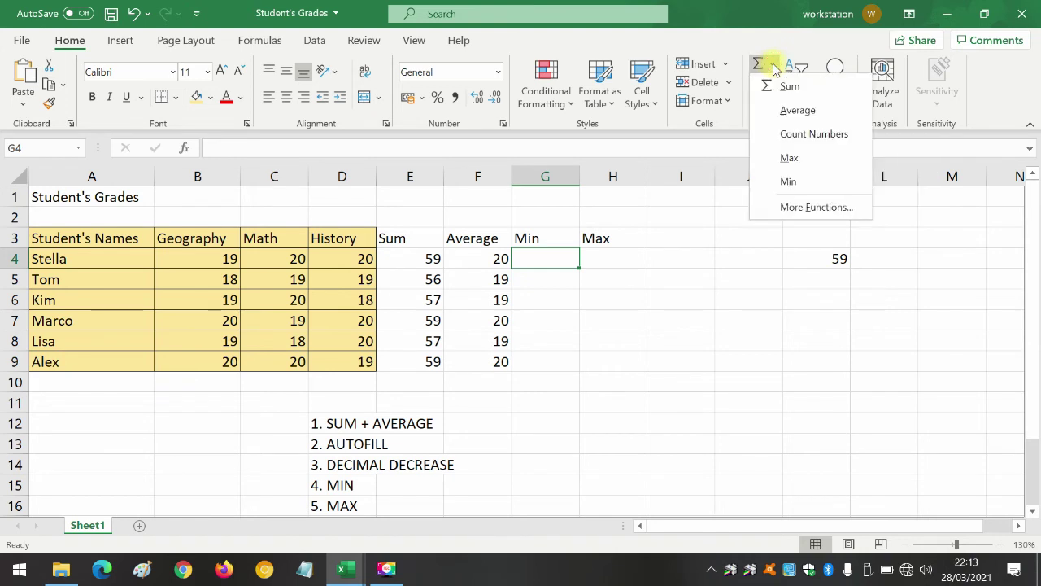
left_click(785, 184)
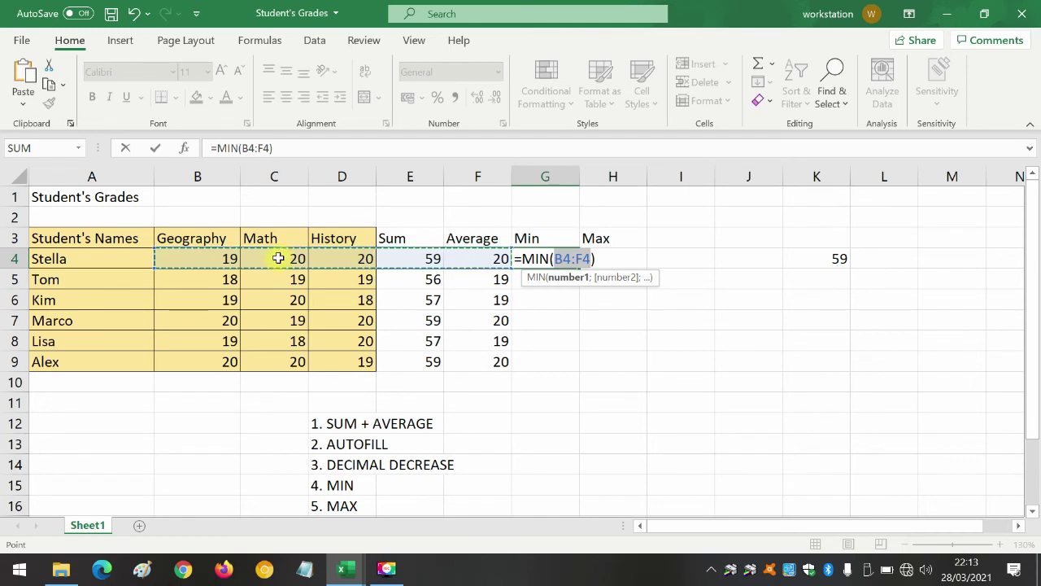
left_click(218, 260)
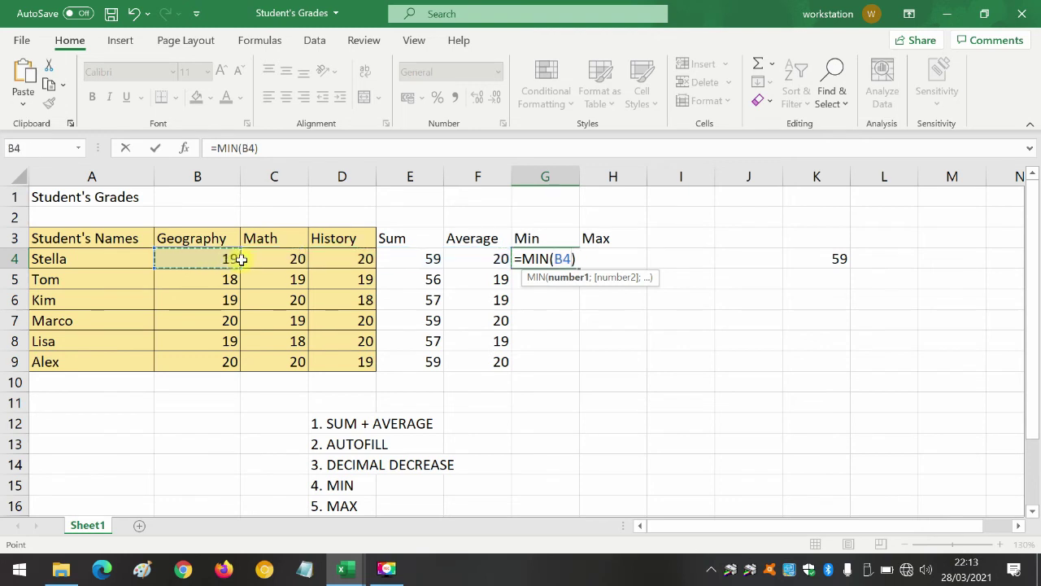
left_click_drag(241, 259, 348, 270)
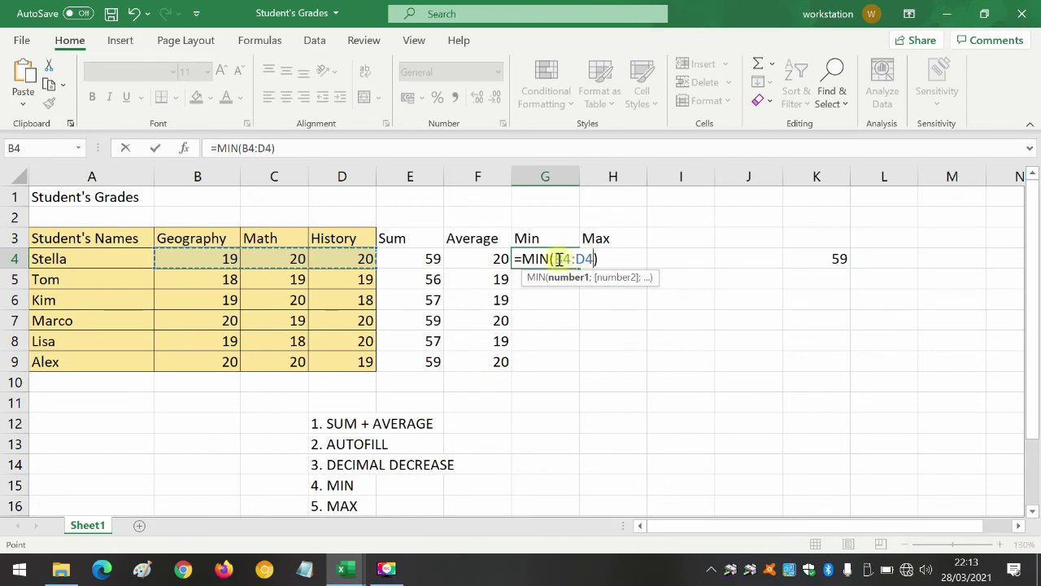
key("Return")
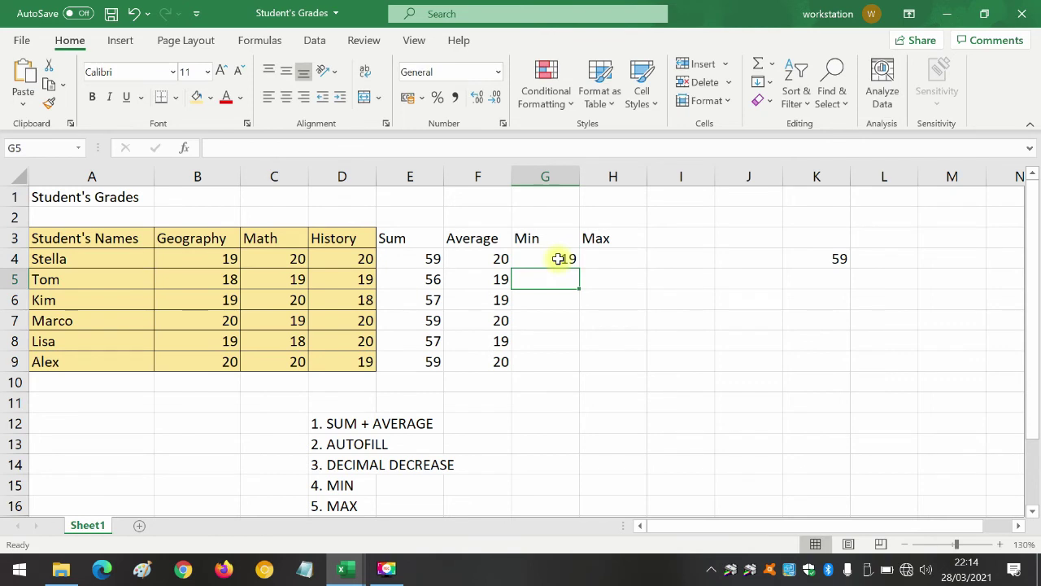
left_click(546, 260)
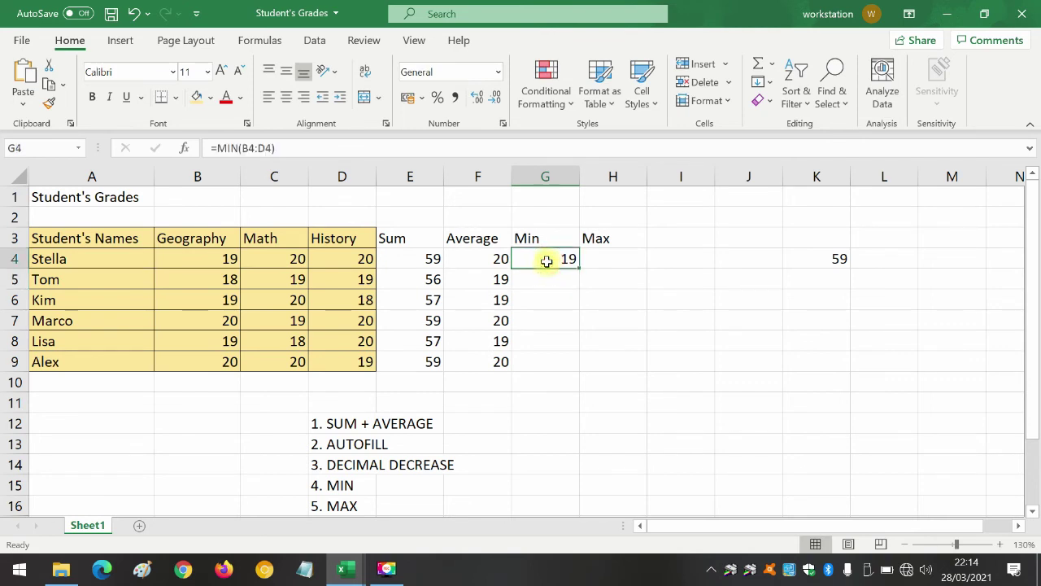
left_click(207, 259)
left_click(553, 258)
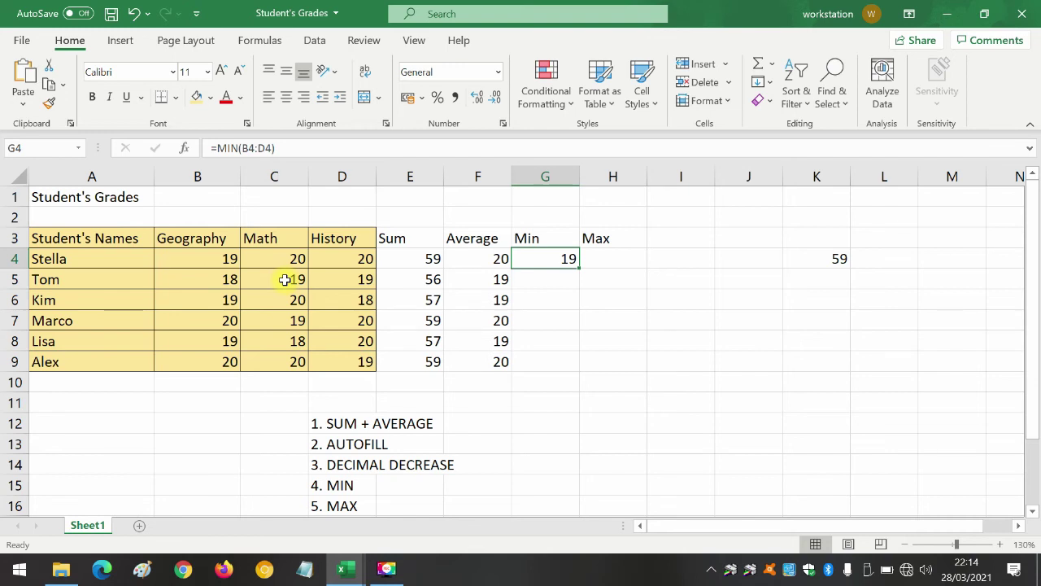
Step: Autofill the Min formula from G4 down to G9 and check the second student's result against the grades in B5:D5
left_click(567, 277)
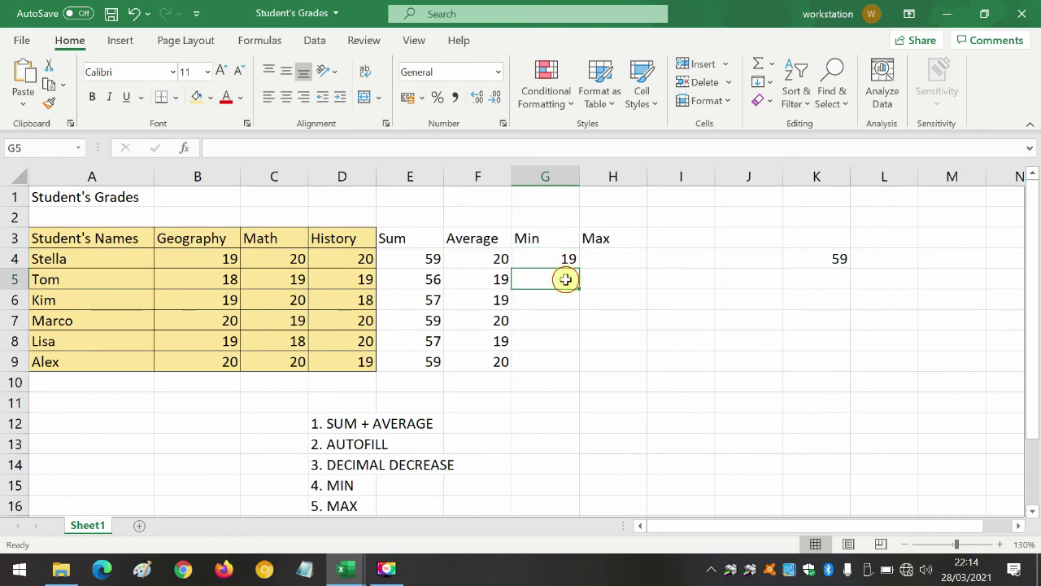
left_click(568, 260)
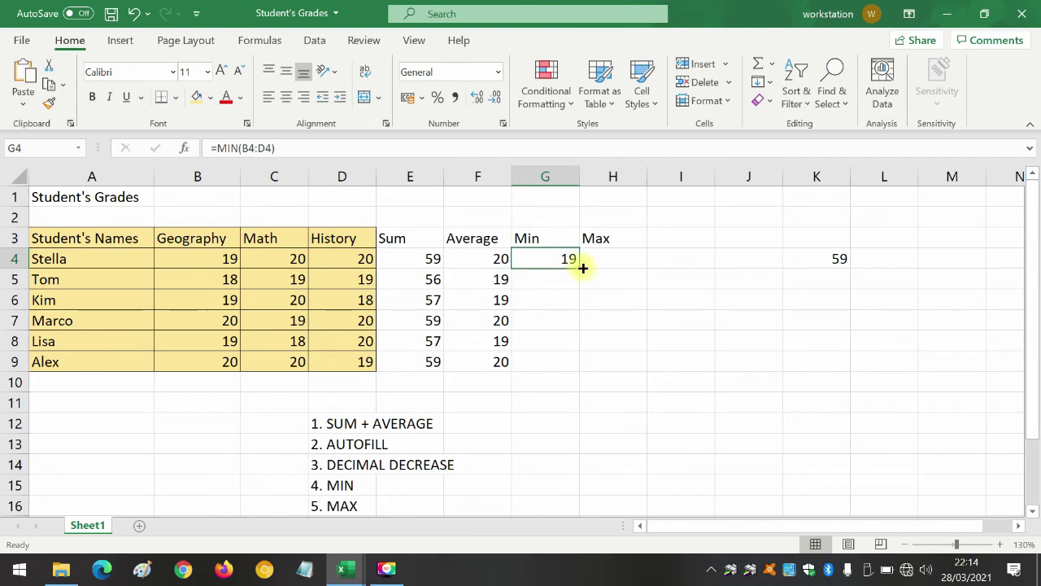
left_click(580, 272)
left_click_drag(580, 267, 574, 366)
left_click(555, 280)
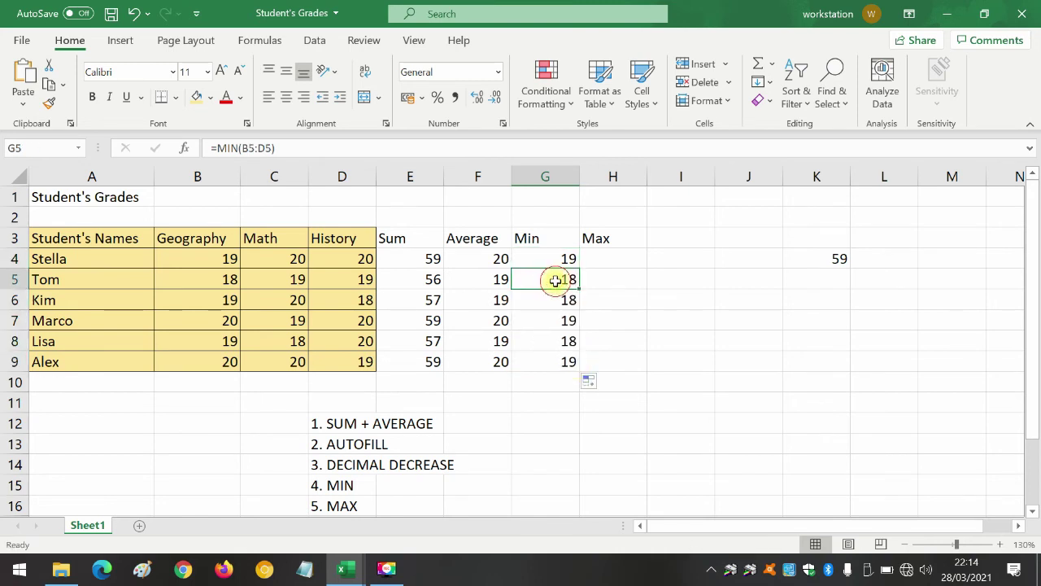
left_click(231, 280)
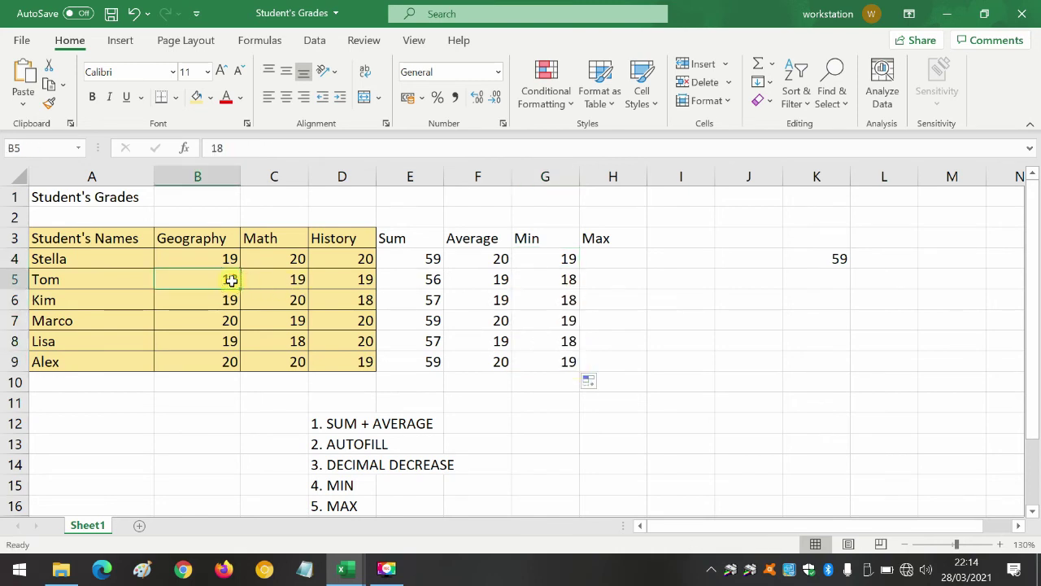
left_click(298, 283)
left_click(348, 281)
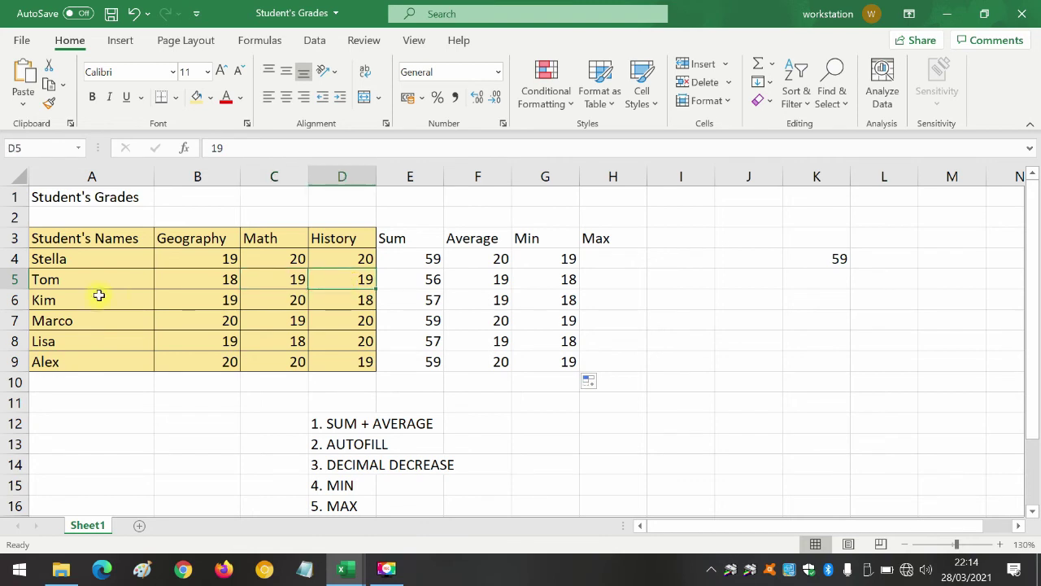
left_click(570, 281)
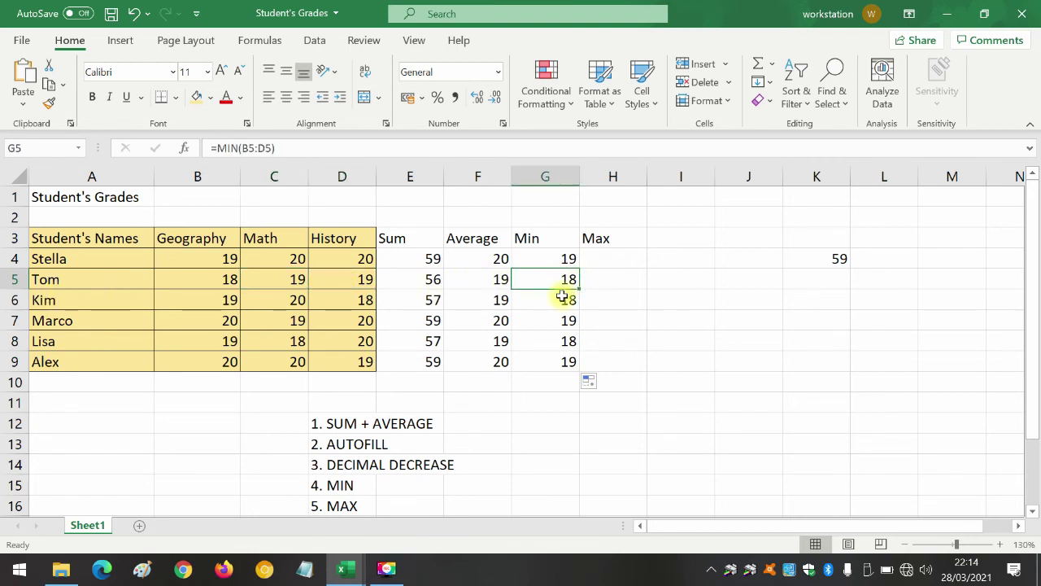
left_click(567, 299)
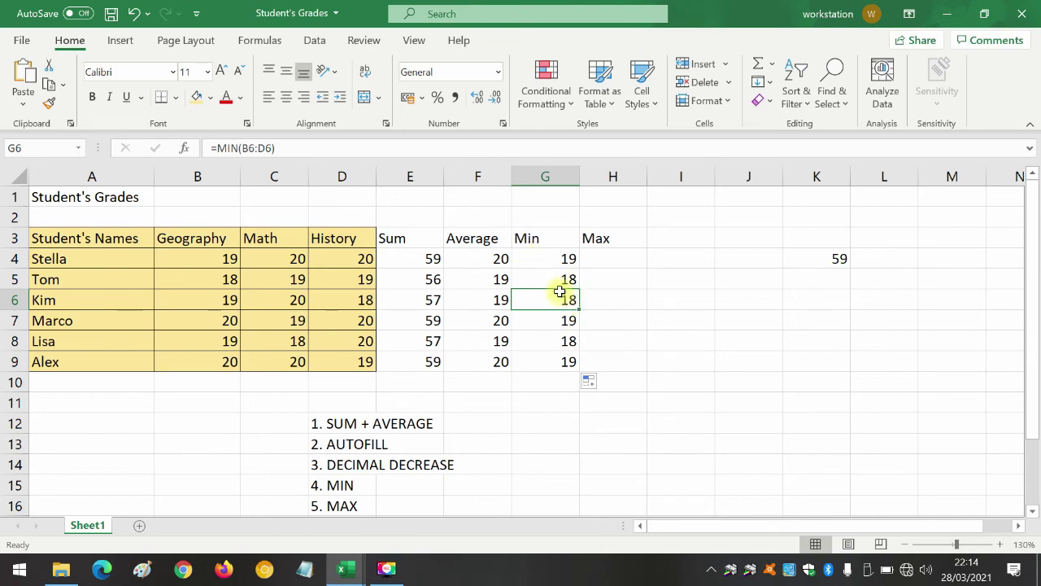
Step: Calculate the first student's highest grade in H4 with the AutoSum Max function over B4:D4
left_click(598, 256)
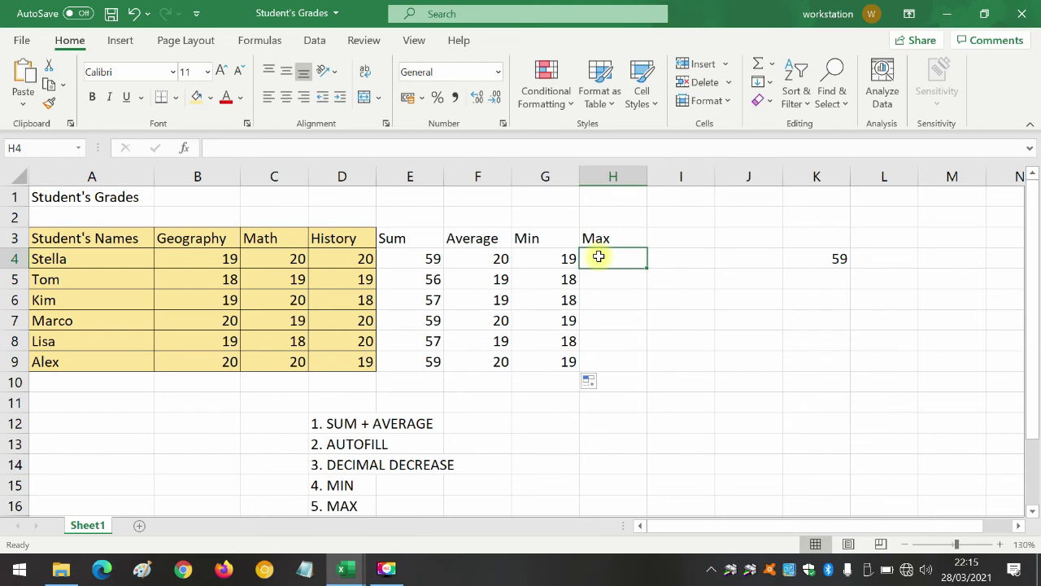
left_click(597, 299)
left_click(611, 255)
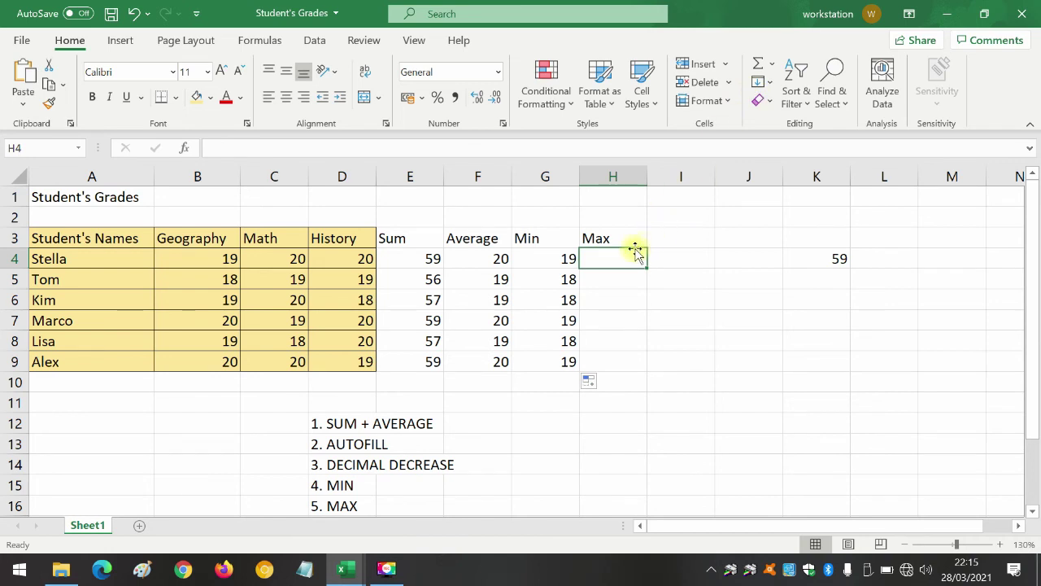
left_click(771, 65)
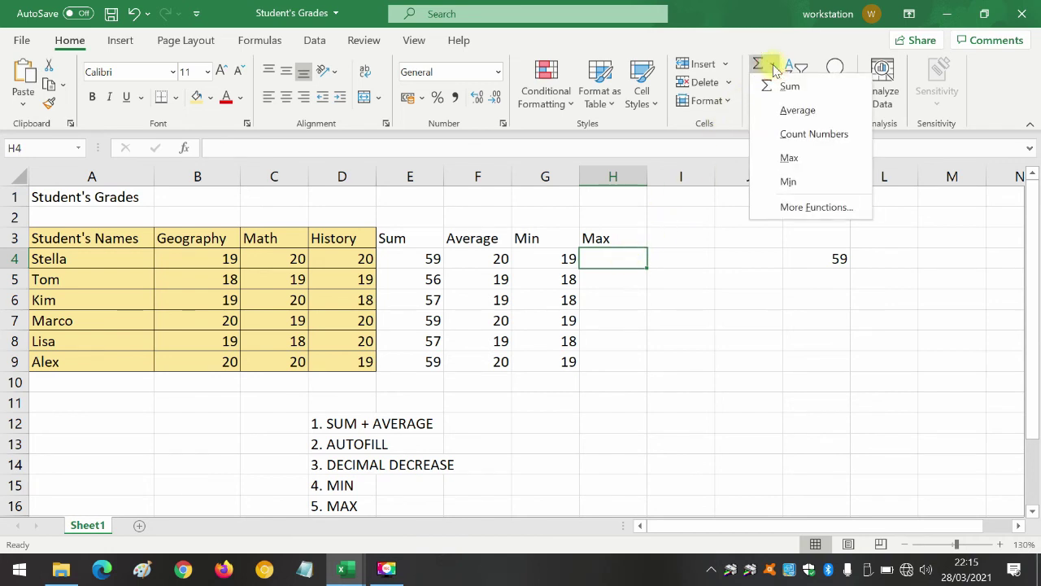
left_click(791, 159)
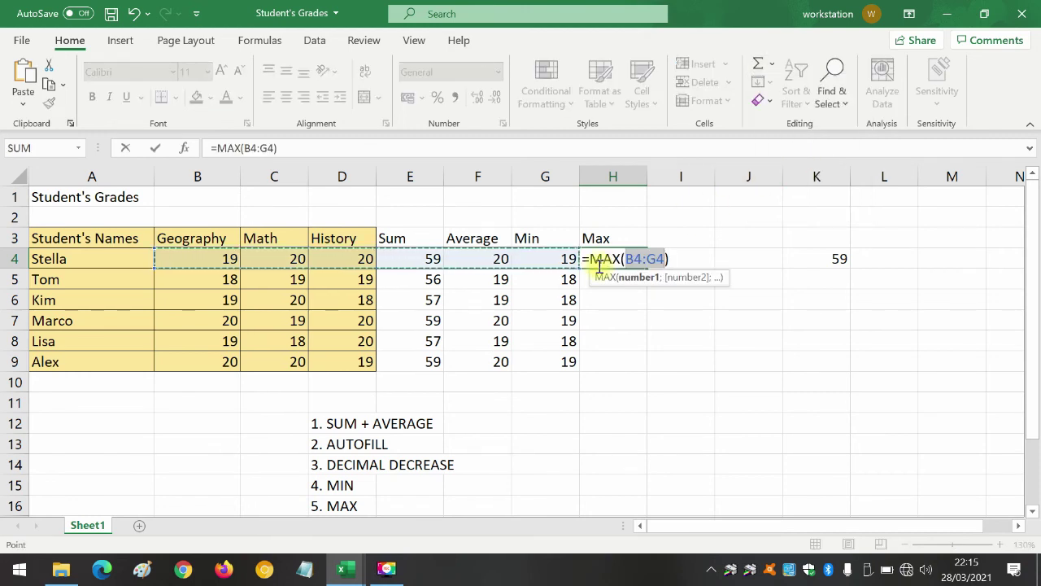
left_click(201, 259)
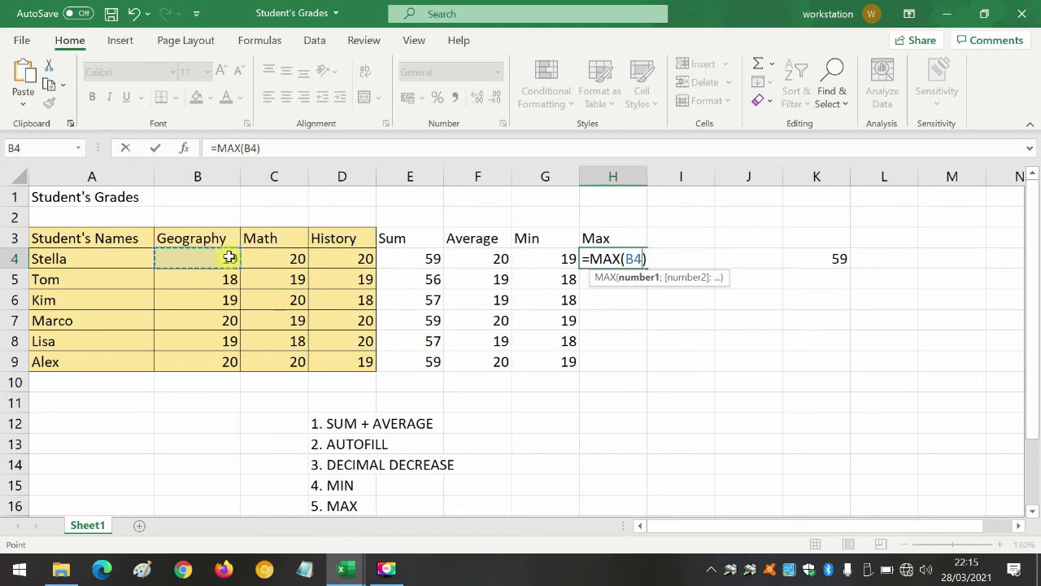
left_click_drag(229, 258, 323, 260)
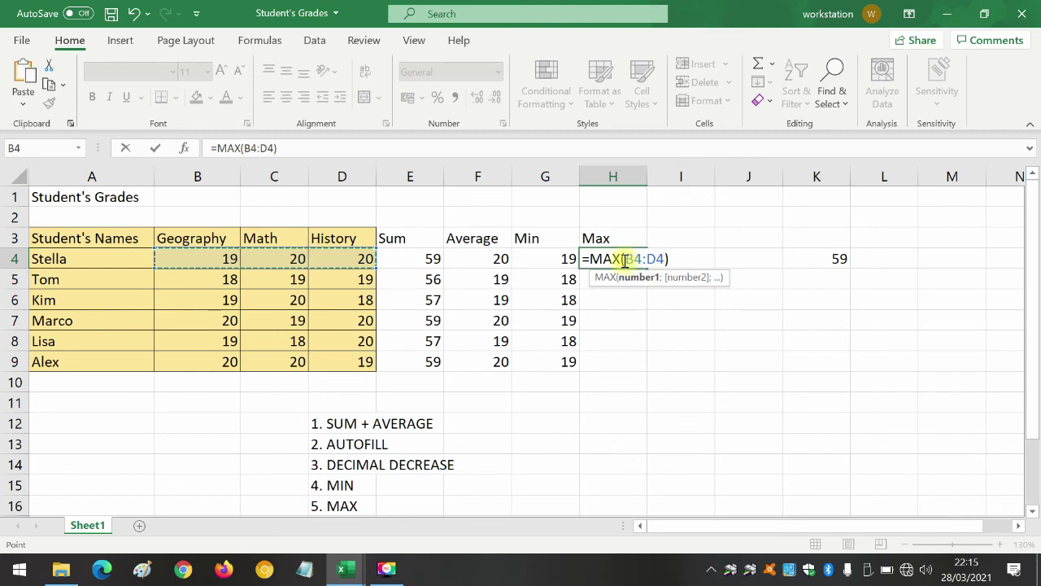
key("Return")
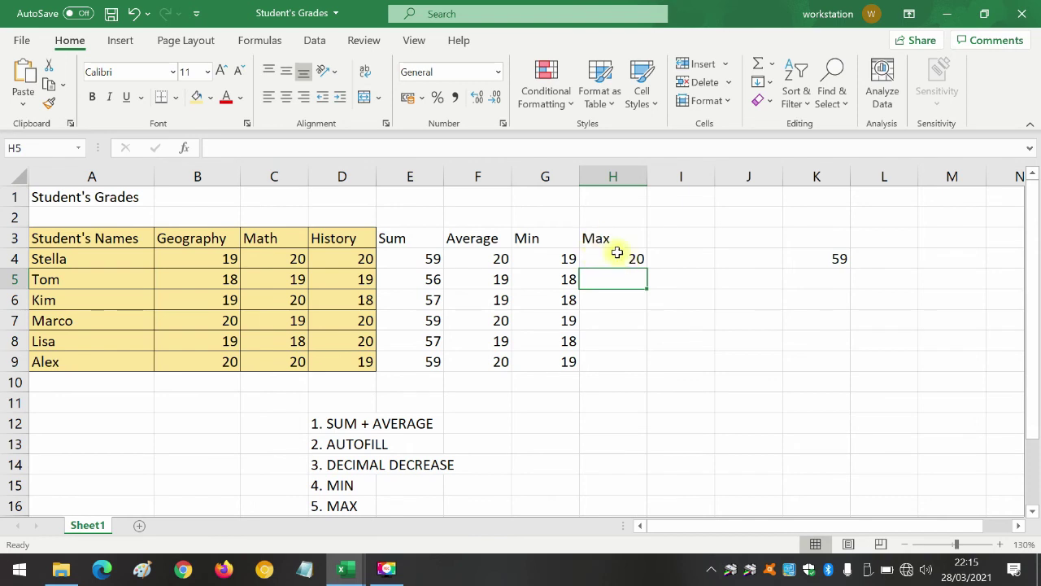
Step: Check the Max formula in H4 against the first student's Geography, Math and History grades in B4:D4
left_click(611, 261)
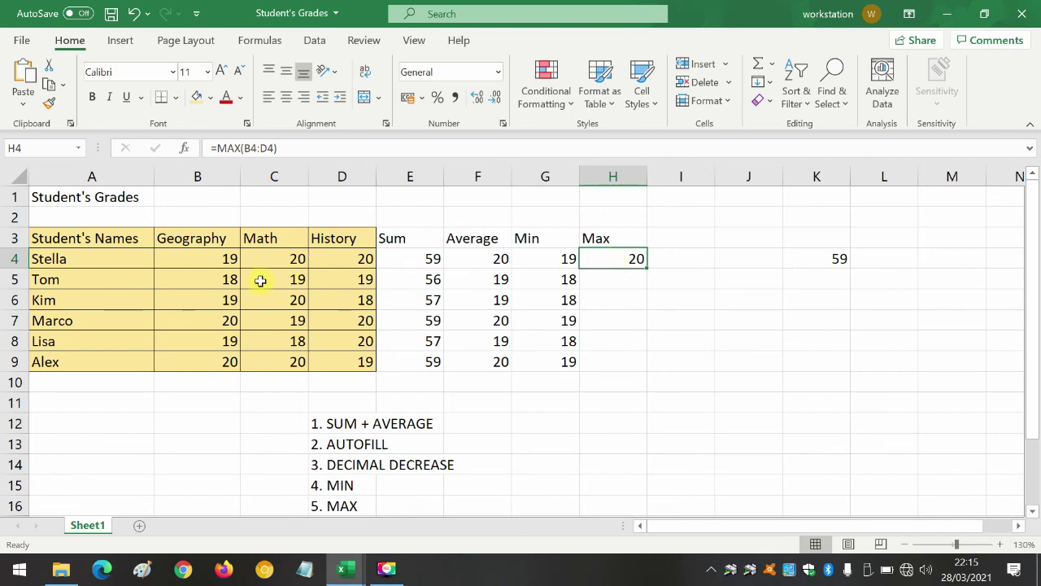
left_click(364, 261)
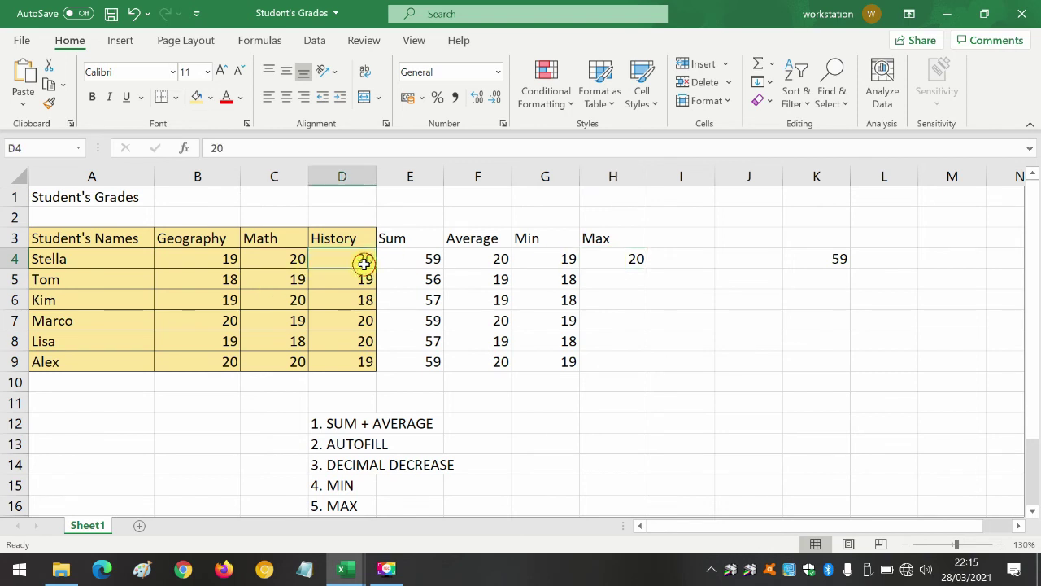
left_click(224, 258)
left_click(277, 257)
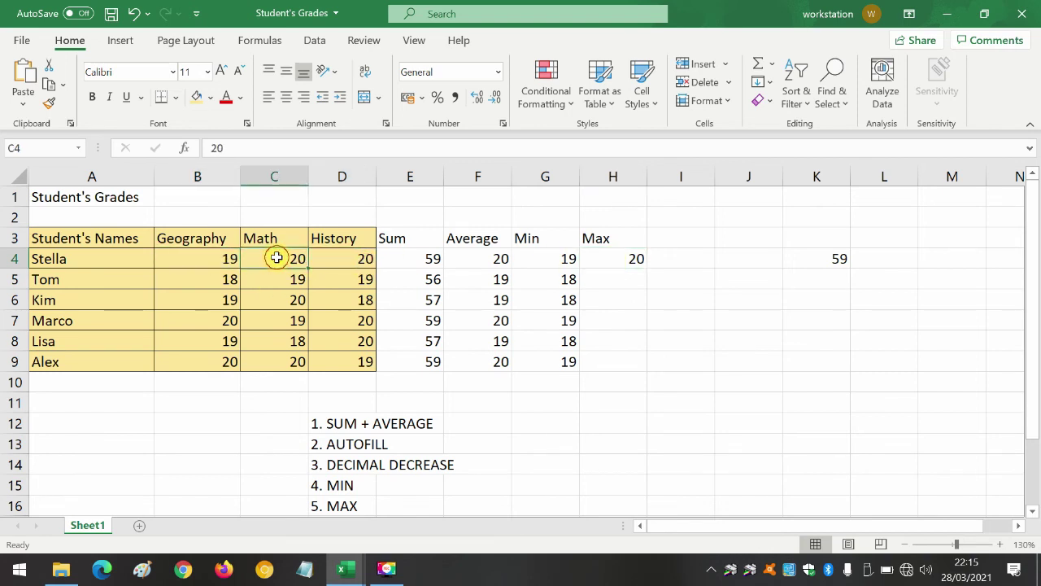
left_click(340, 262)
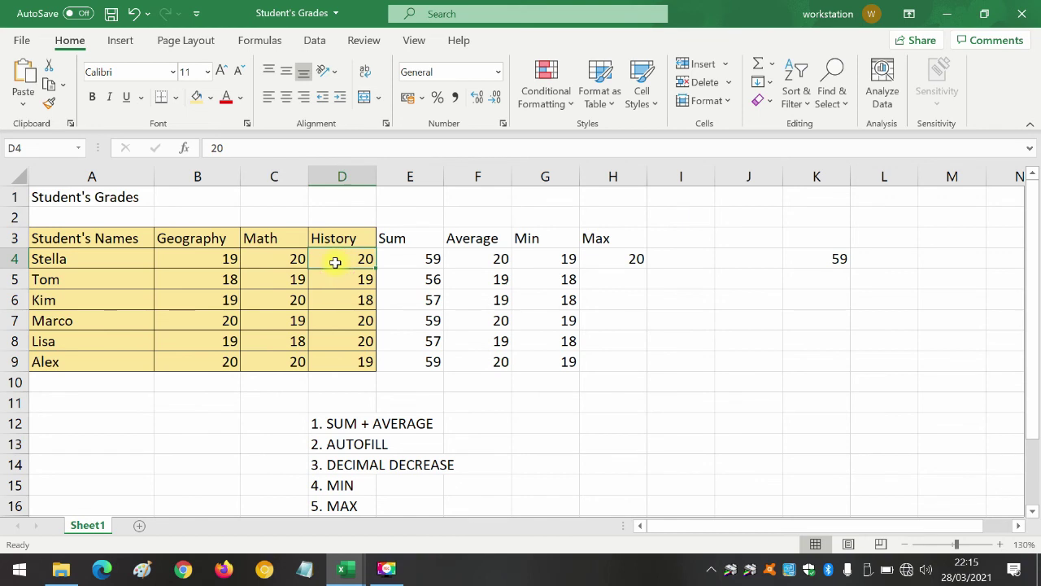
left_click(283, 258)
left_click(344, 259)
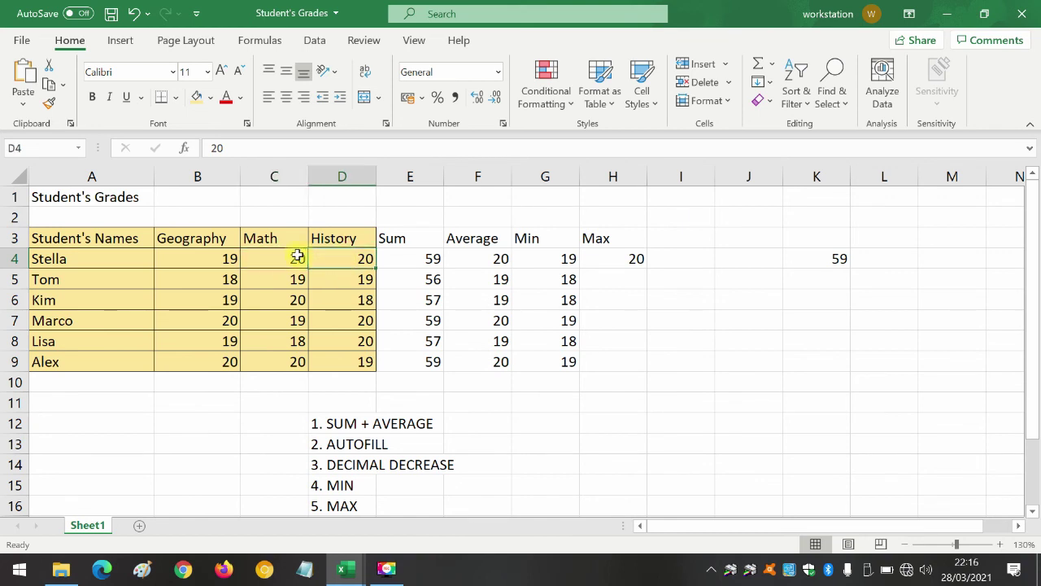
left_click_drag(203, 262, 338, 260)
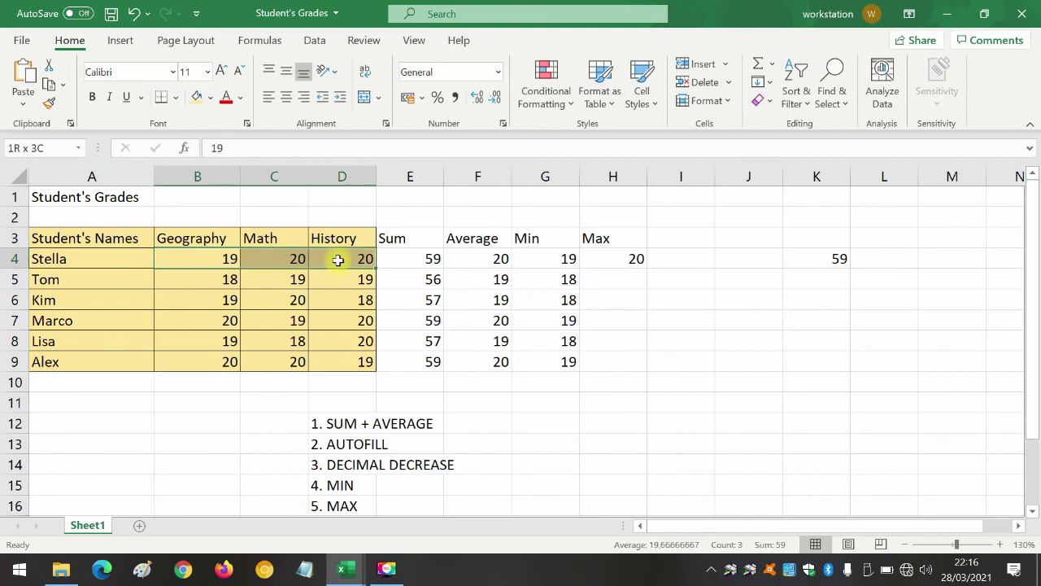
Step: Autofill the Max formula from H4 down to H9 for the remaining students
left_click(624, 258)
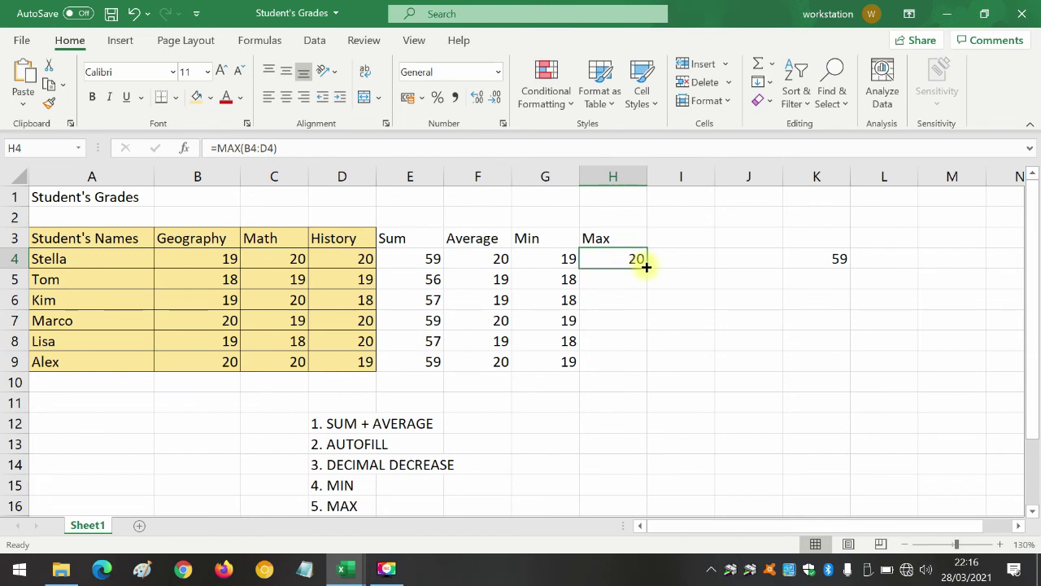
left_click_drag(645, 266, 646, 266)
left_click_drag(648, 268, 638, 364)
Step: Examine the Max formulas in H4:H9 to see how the cell range changes with each student's row
left_click(619, 281)
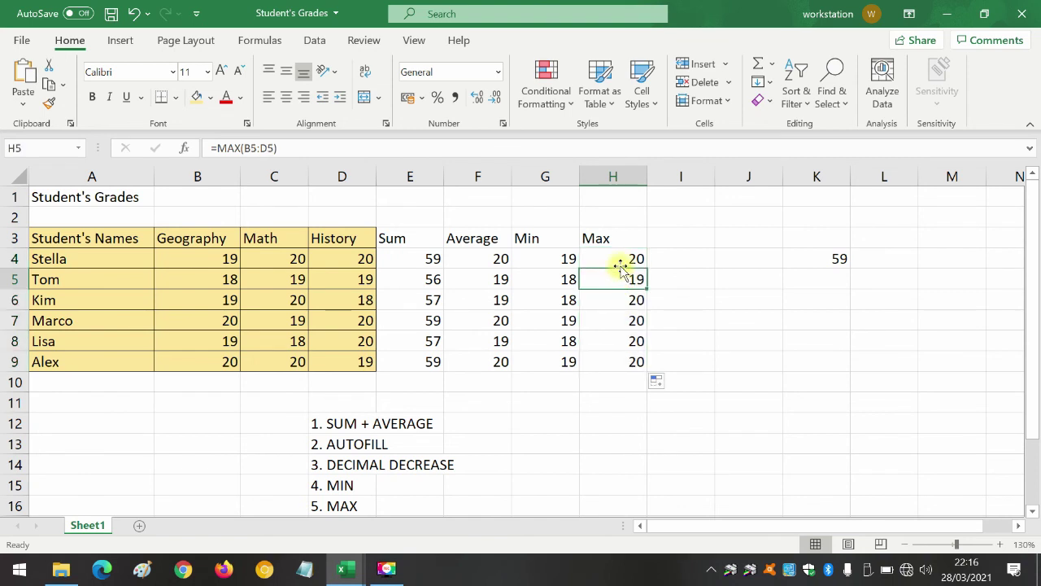
left_click(621, 257)
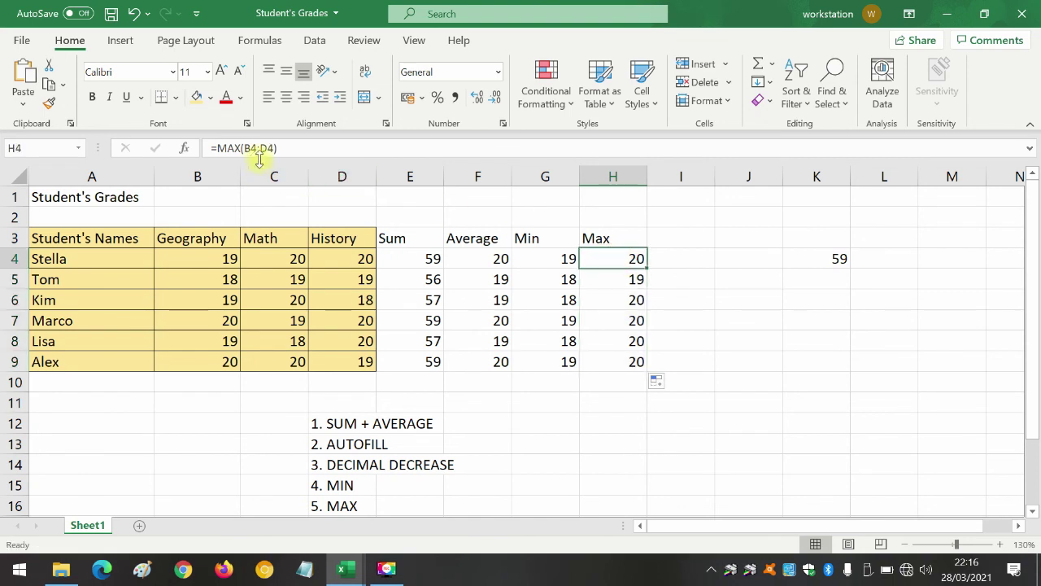
left_click(611, 282)
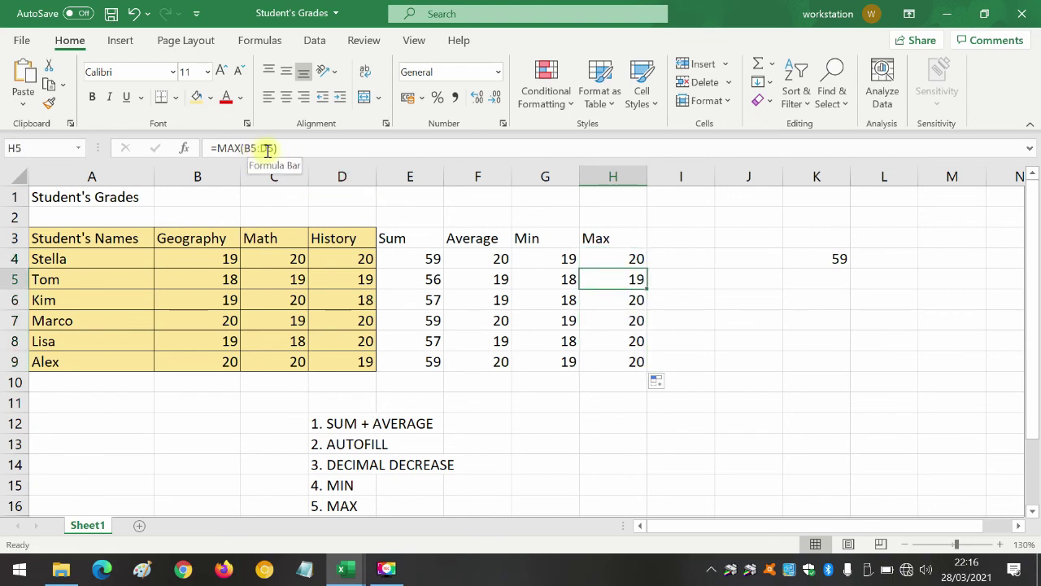
left_click(609, 259)
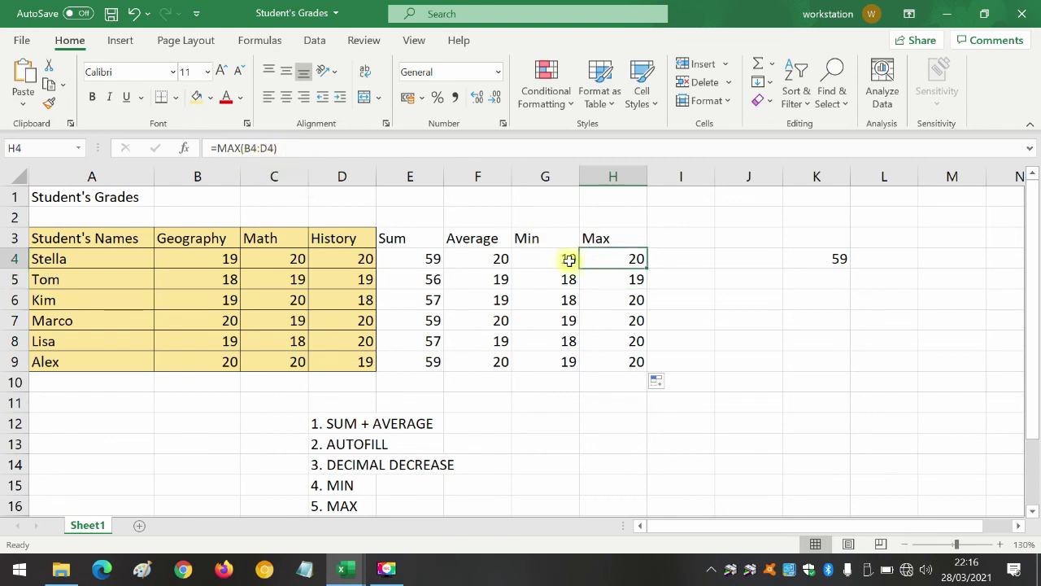
left_click(592, 278)
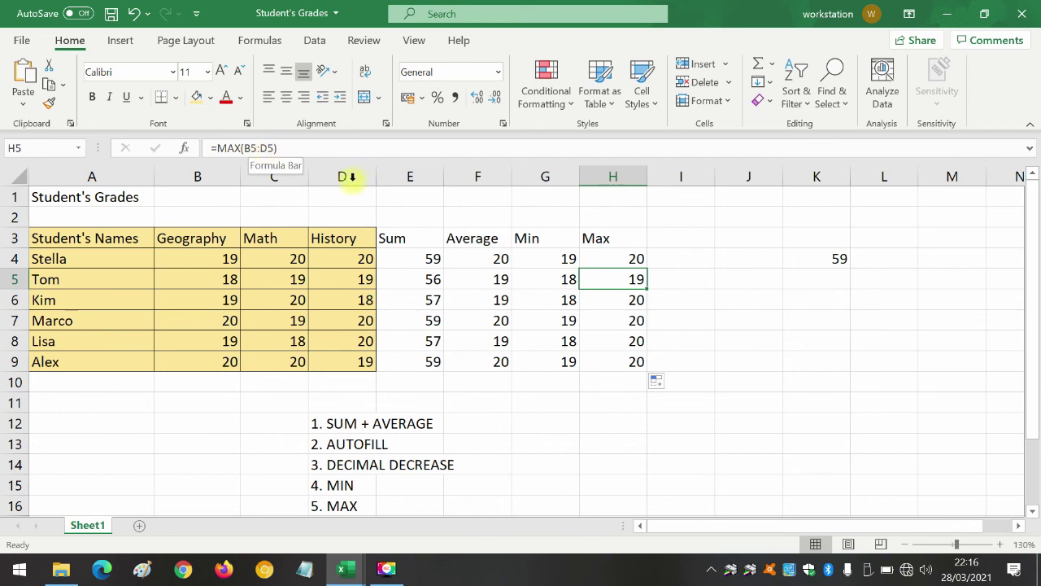
left_click(608, 301)
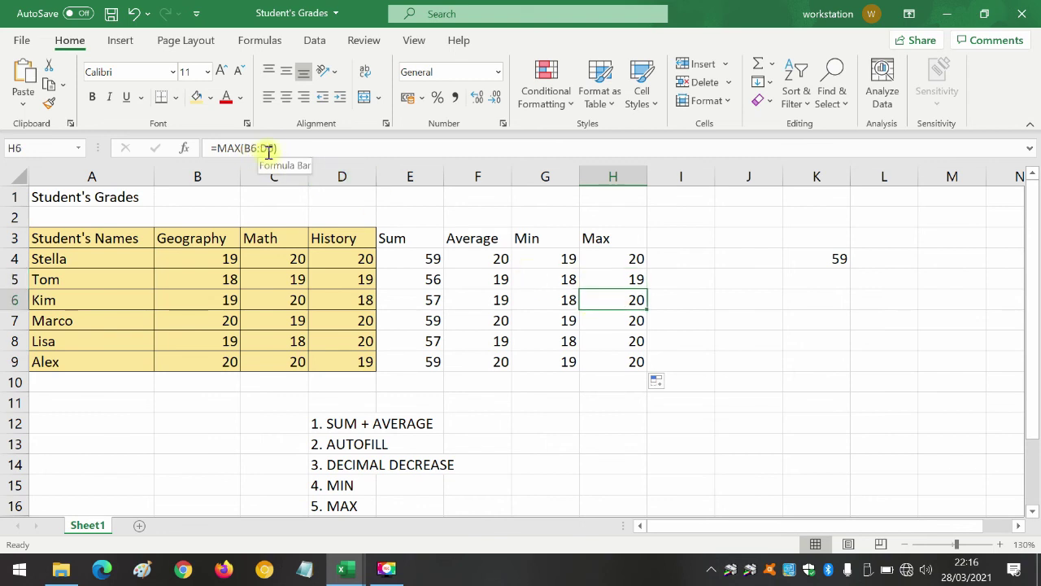
left_click(603, 283)
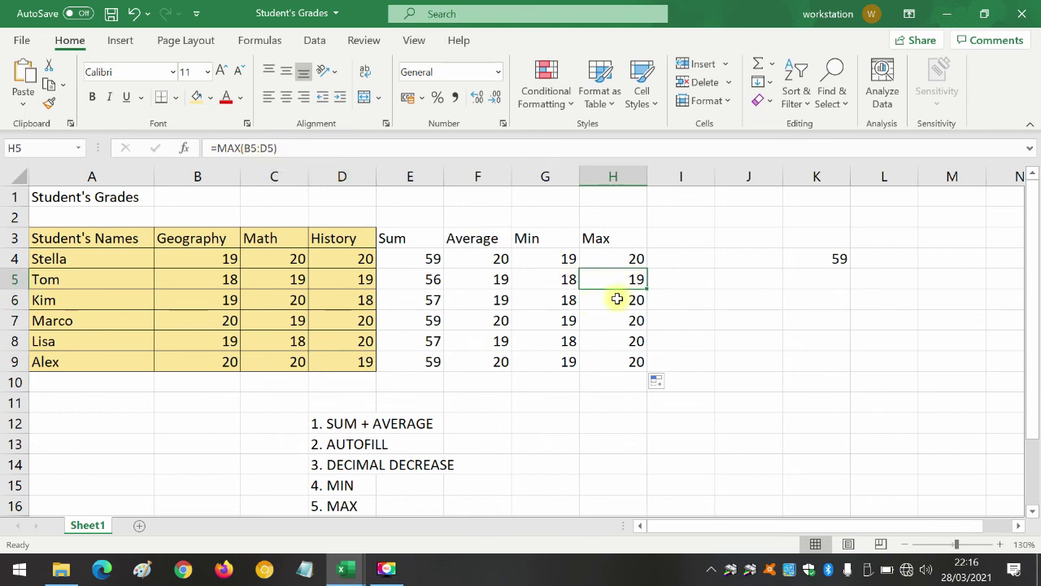
left_click(617, 298)
left_click(614, 320)
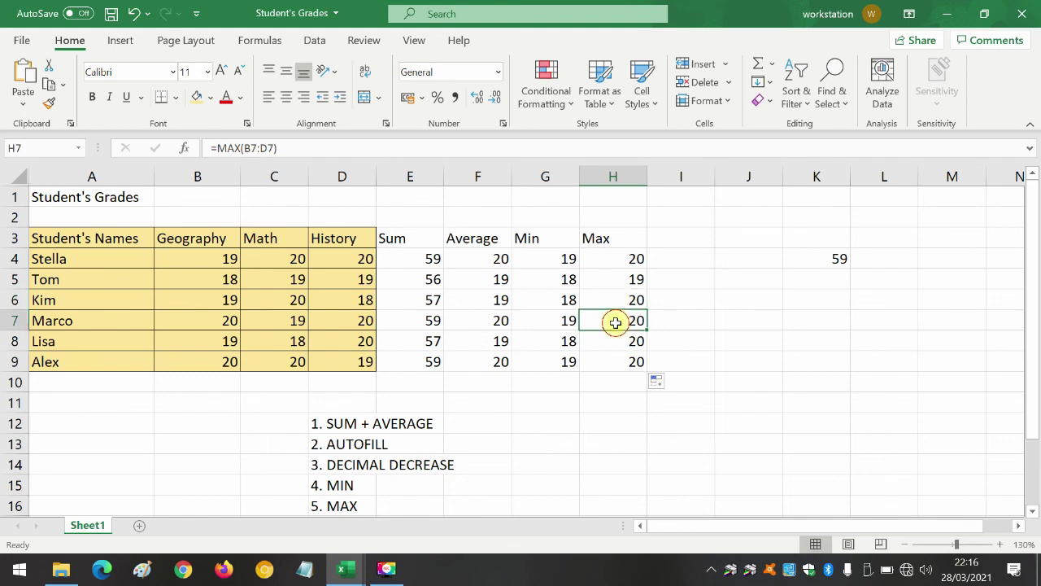
left_click(611, 341)
left_click(613, 360)
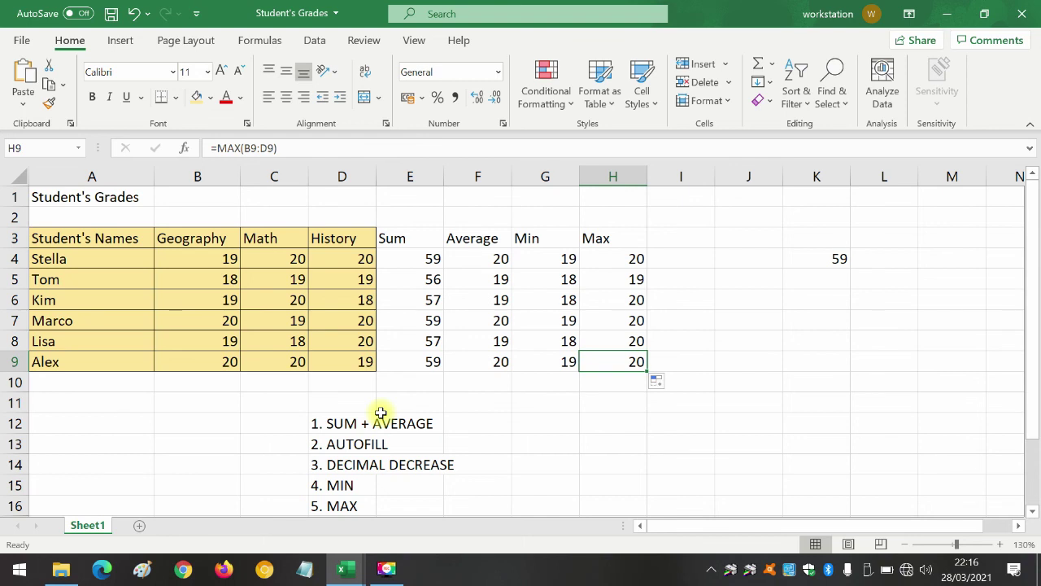
Step: Review the grades table A3:D9 and the Sum, Average, Min and Max formulas for the first two students in E4:H5
left_click(510, 408)
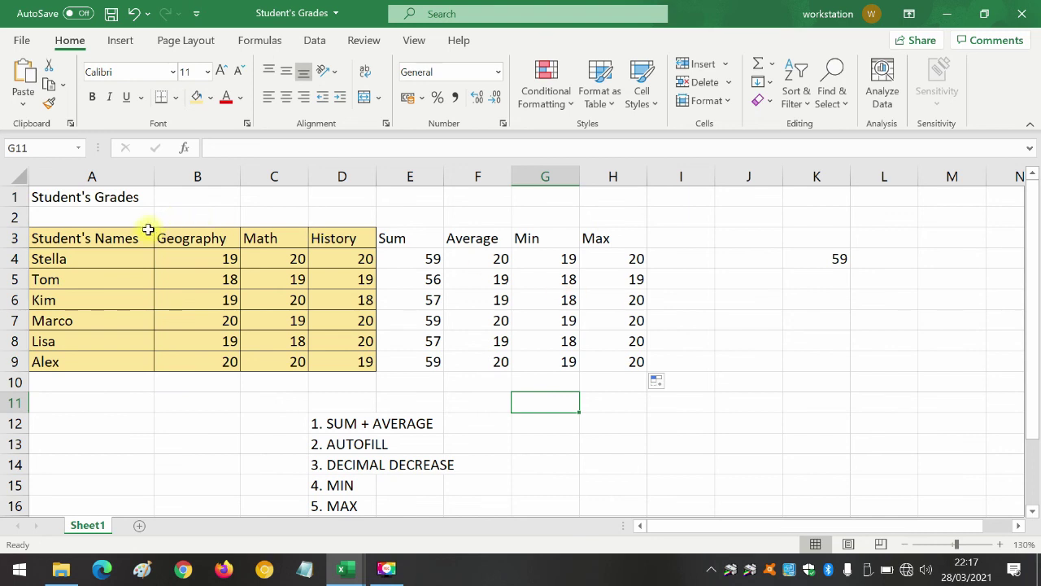
left_click_drag(77, 230, 348, 353)
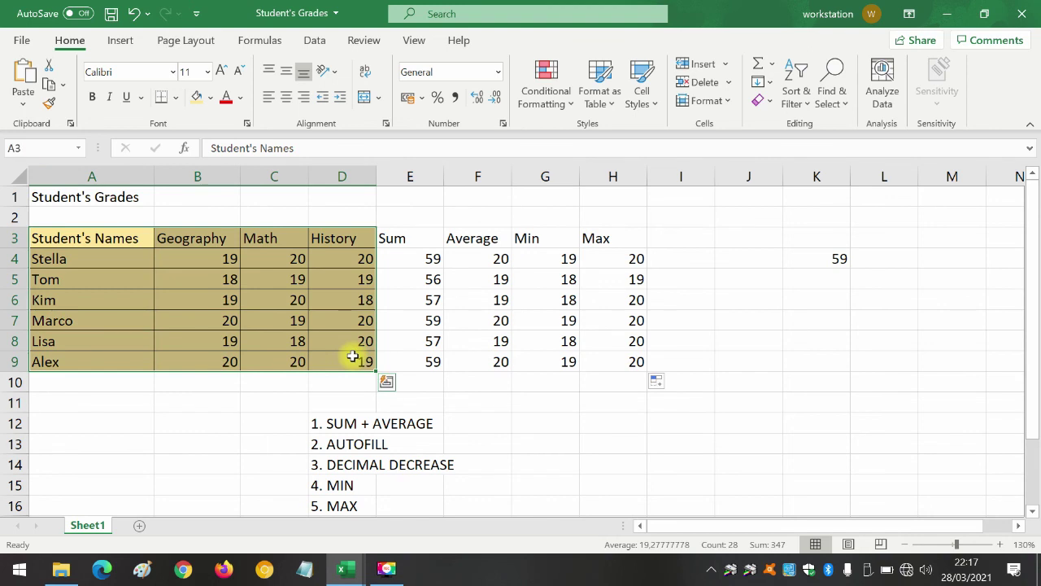
left_click(423, 257)
left_click(467, 258)
left_click(532, 259)
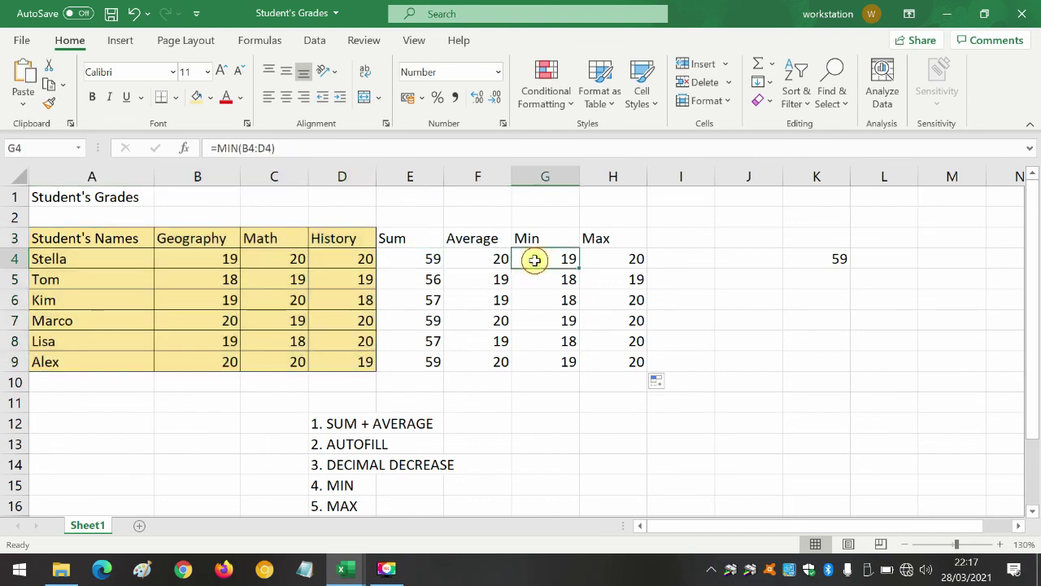
left_click(599, 261)
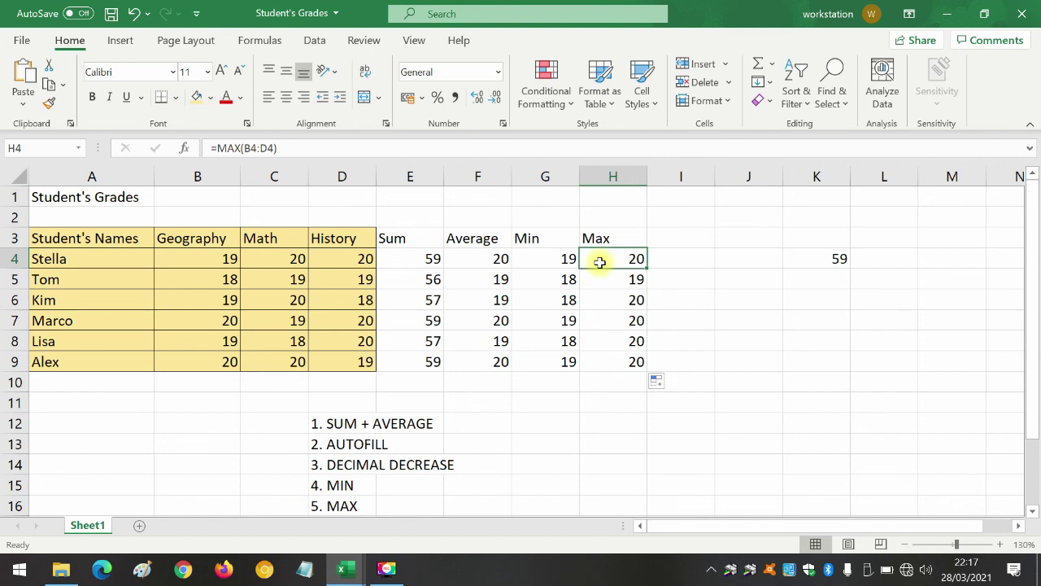
left_click(410, 276)
left_click(485, 275)
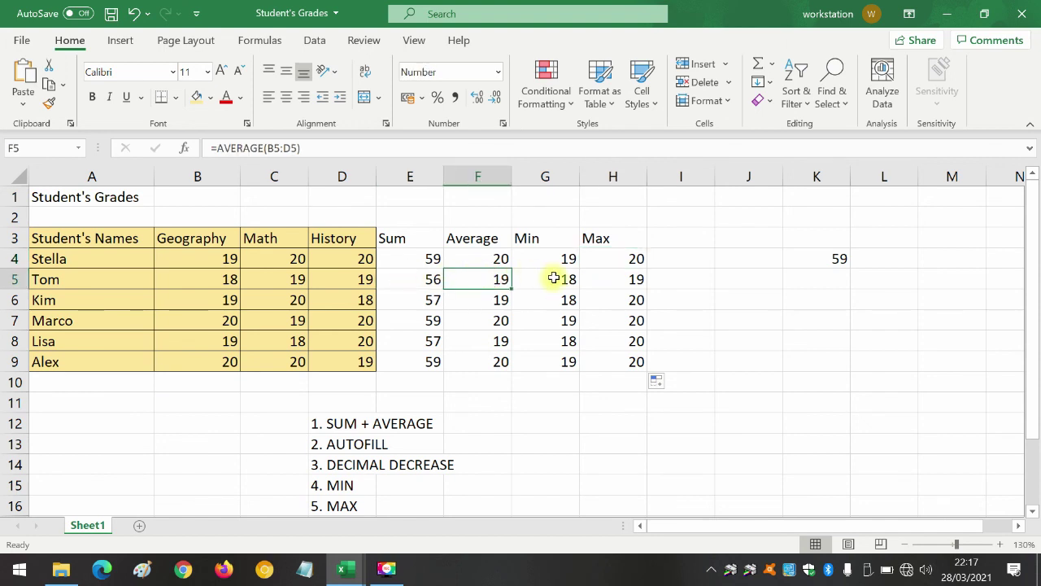
left_click(553, 278)
left_click(623, 279)
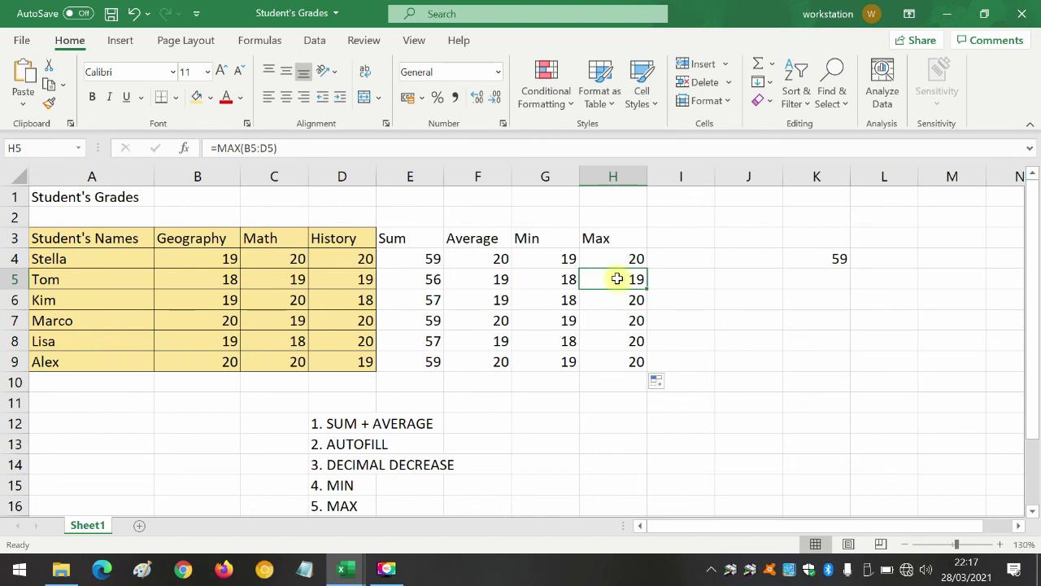
Step: Delete the stray sum in cell K4, outside the grades table
left_click(823, 262)
key("Delete")
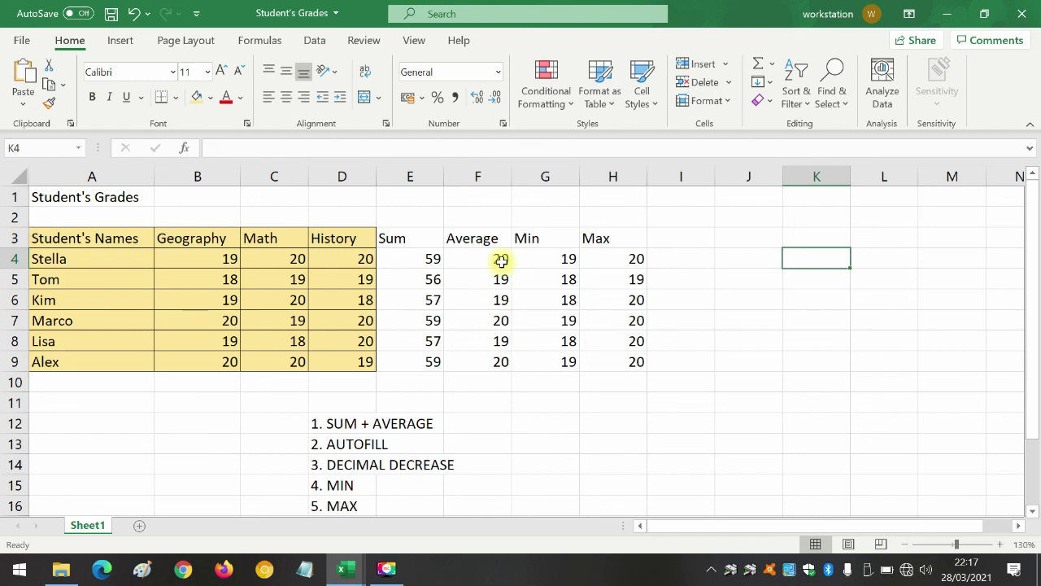
Step: Review the Sum, Average, Min and Max headings in E3:H3 and the source grades in A3:D9
left_click(406, 240)
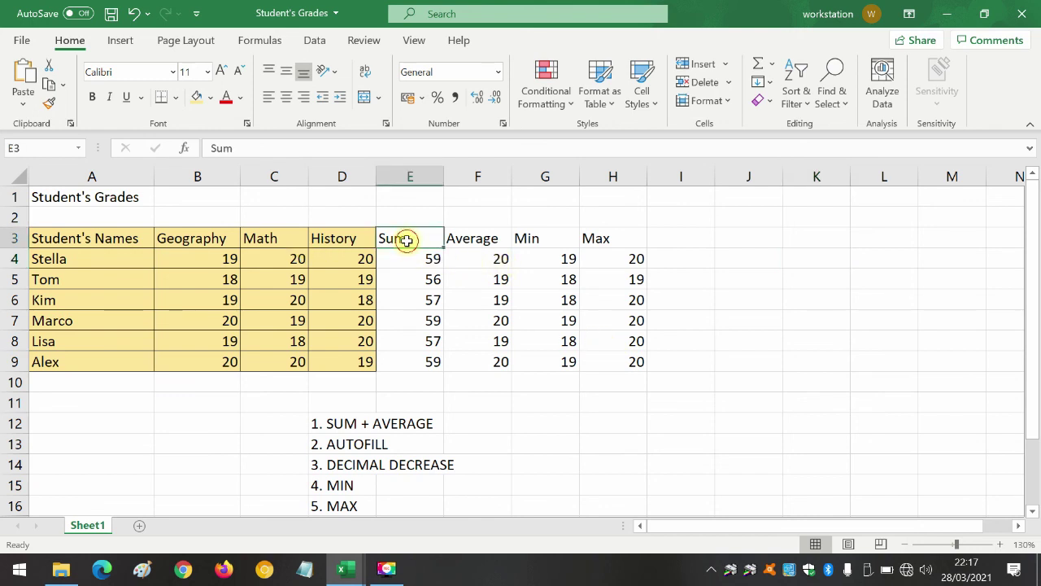
left_click(465, 238)
left_click(533, 239)
left_click(598, 239)
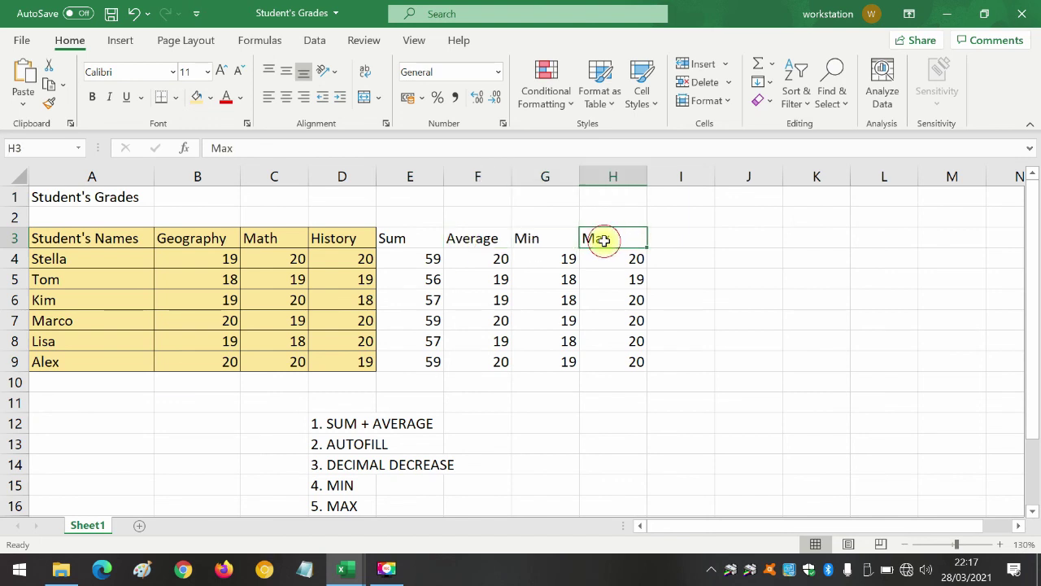
left_click(48, 236)
left_click_drag(47, 236, 338, 362)
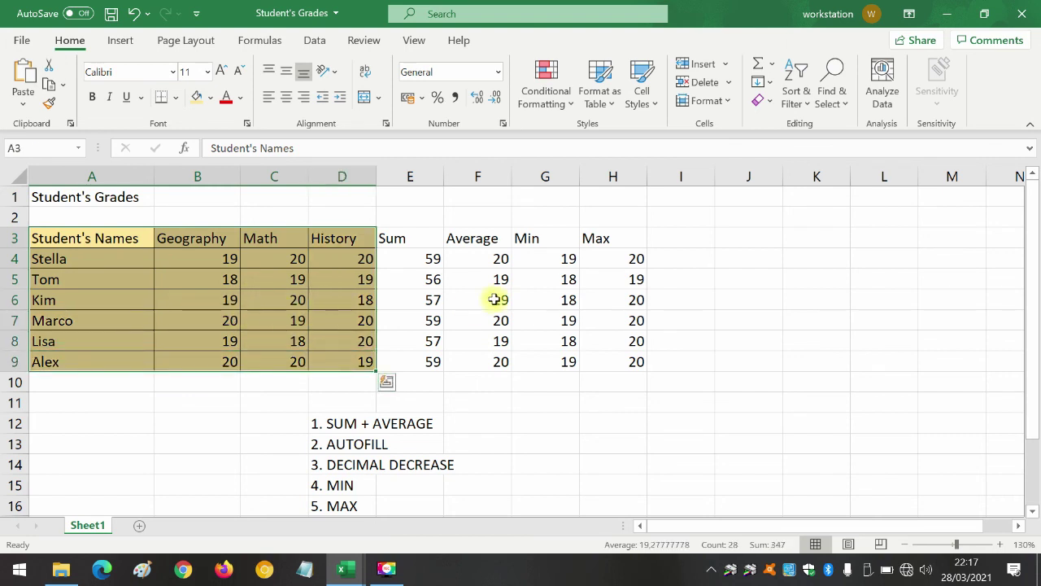
left_click(210, 258)
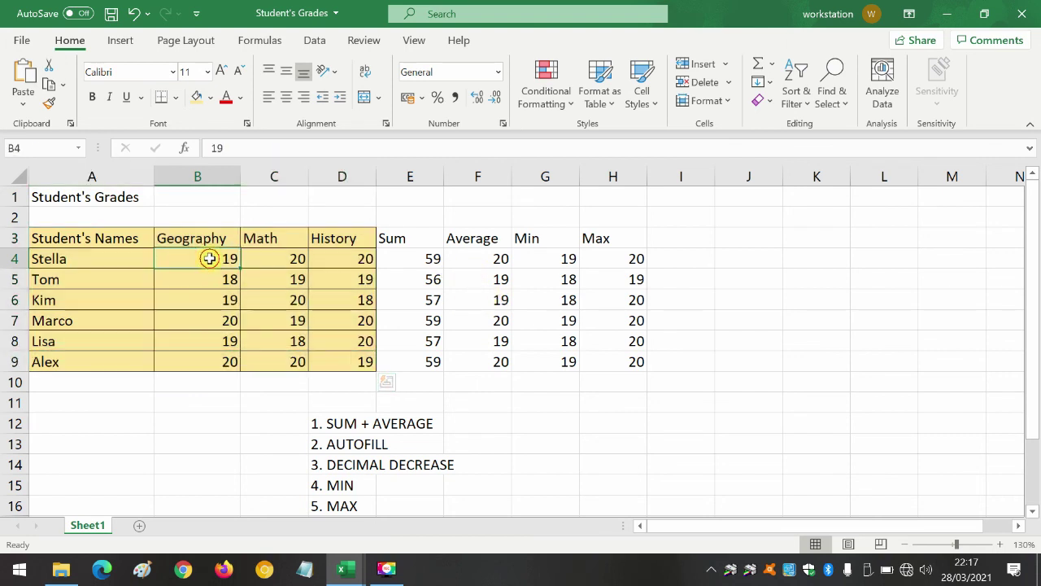
left_click(214, 299)
left_click(216, 257)
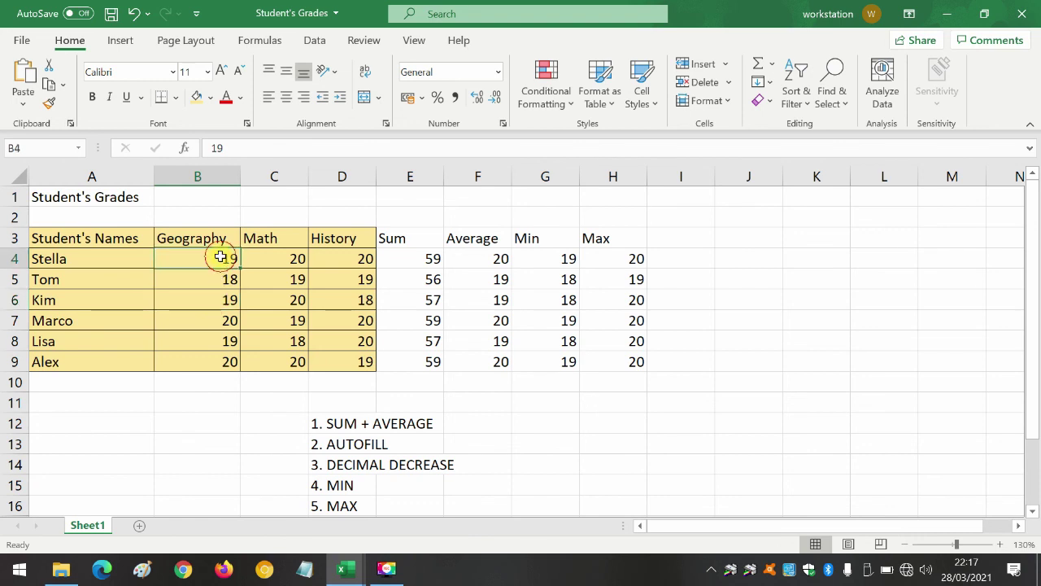
left_click(287, 260)
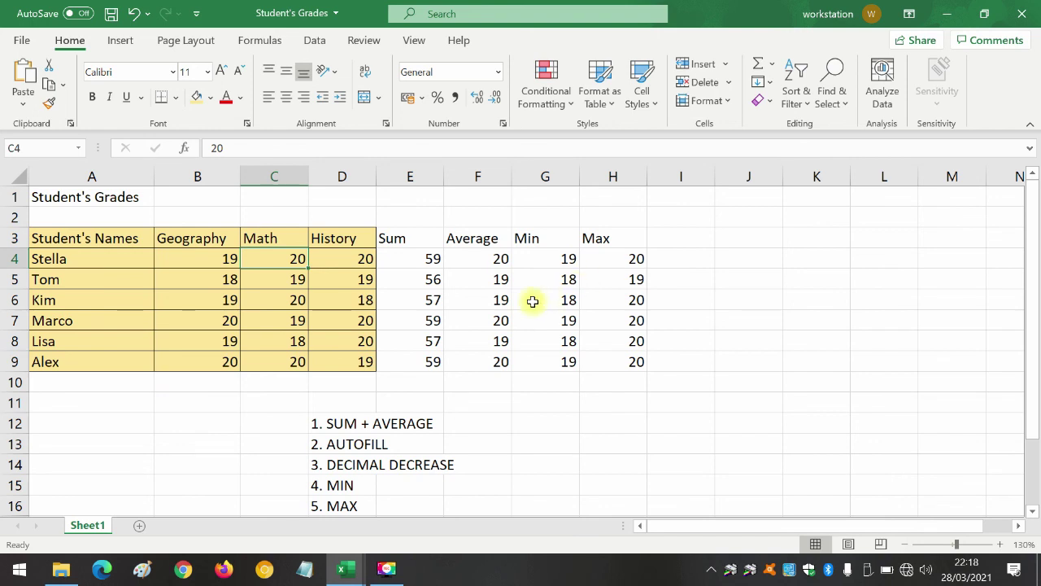
Step: Compare the first two students' Max and Average formulas, and check the first student's Sum formula in E4
left_click(599, 277)
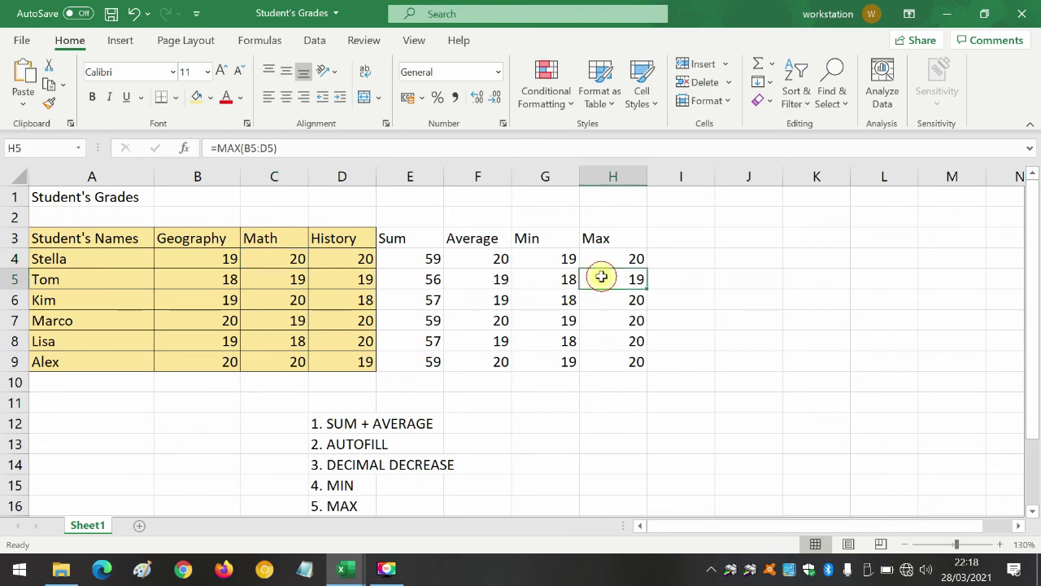
left_click(610, 257)
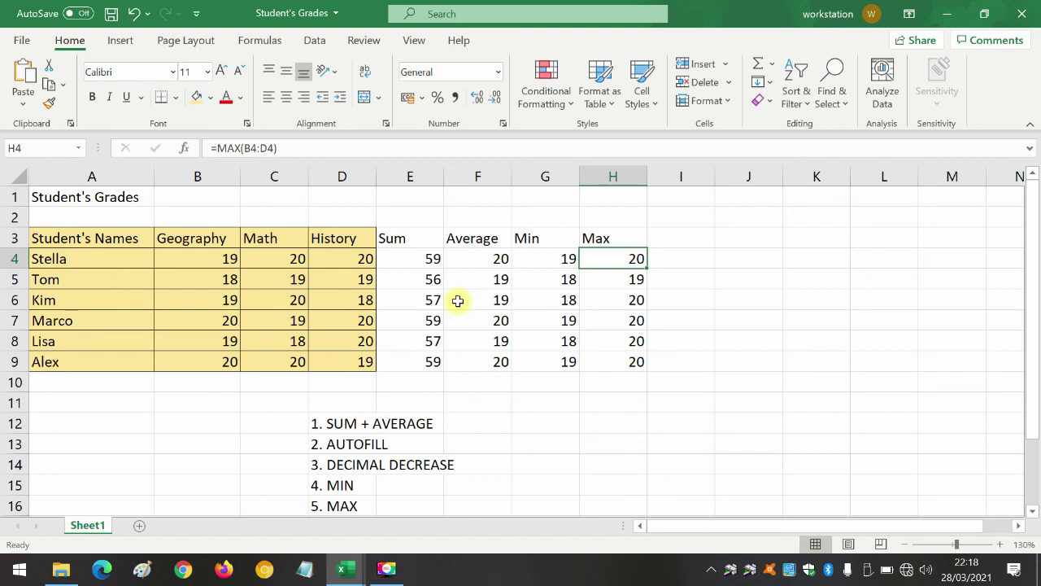
left_click(518, 276)
left_click(478, 258)
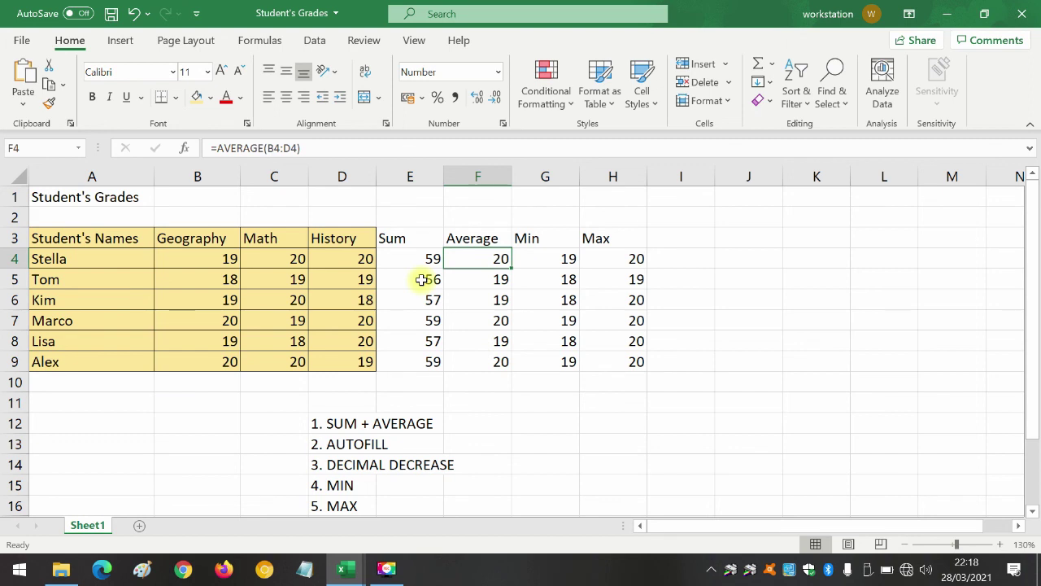
left_click(498, 280)
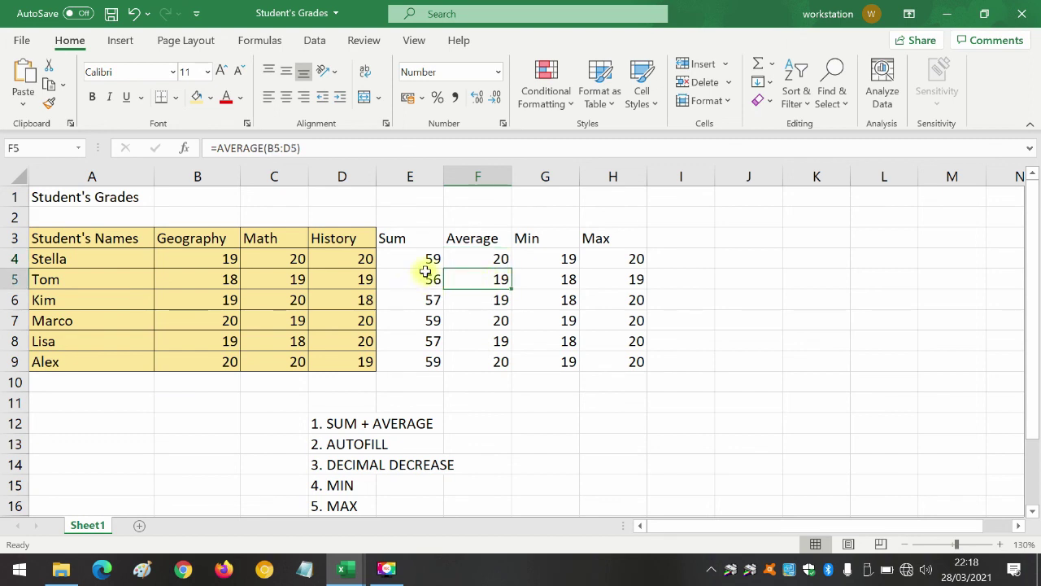
left_click(396, 254)
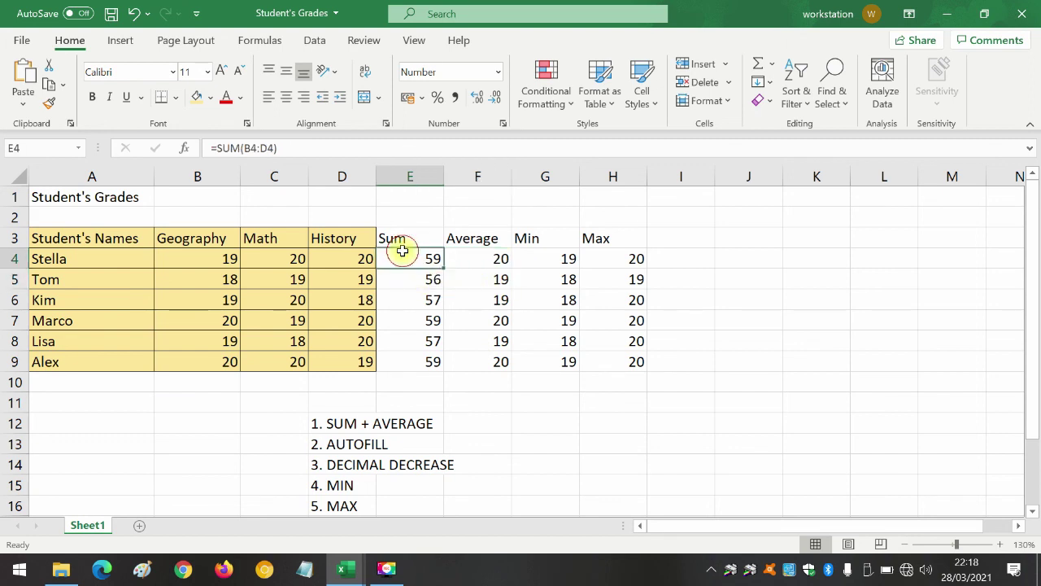
left_click(495, 257)
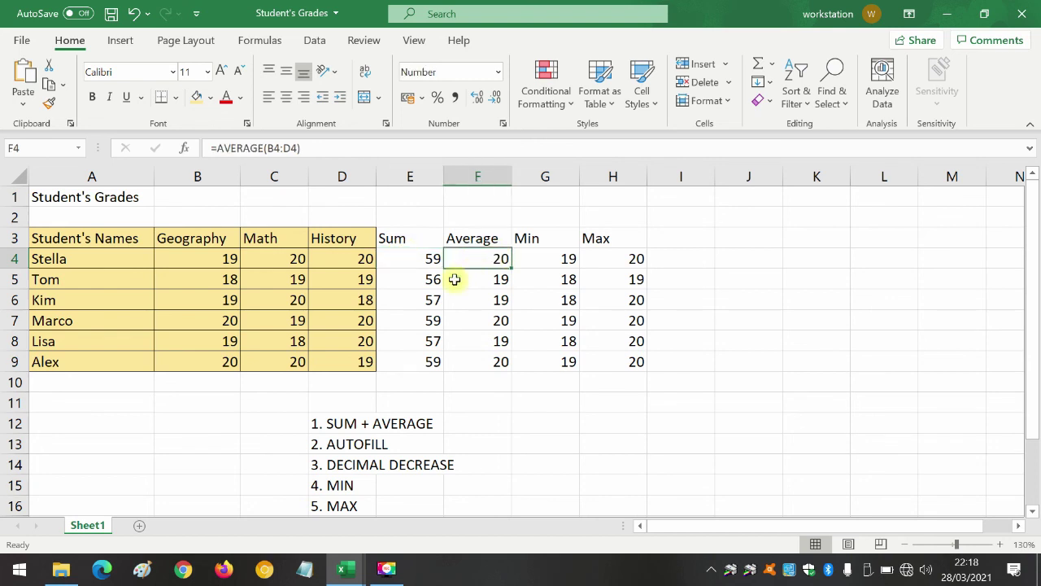